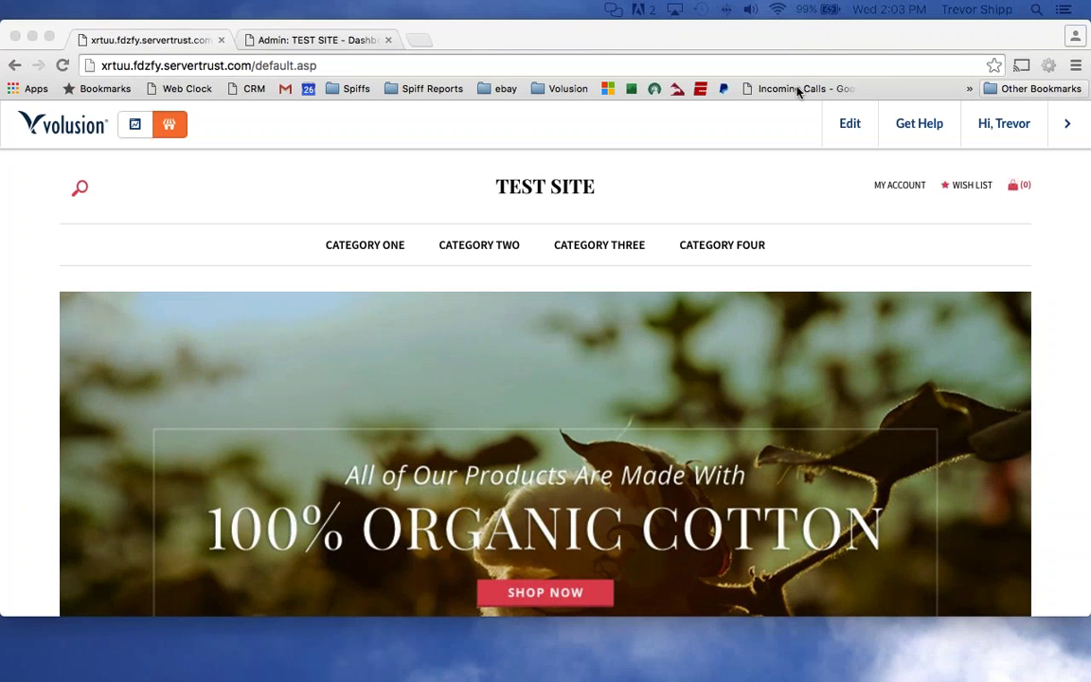
# Enlarge the storefront page and mark the Help Desk link in the footer.
pyautogui.scroll(-5, 755, 121)
pyautogui.scroll(-10, 756, 121)
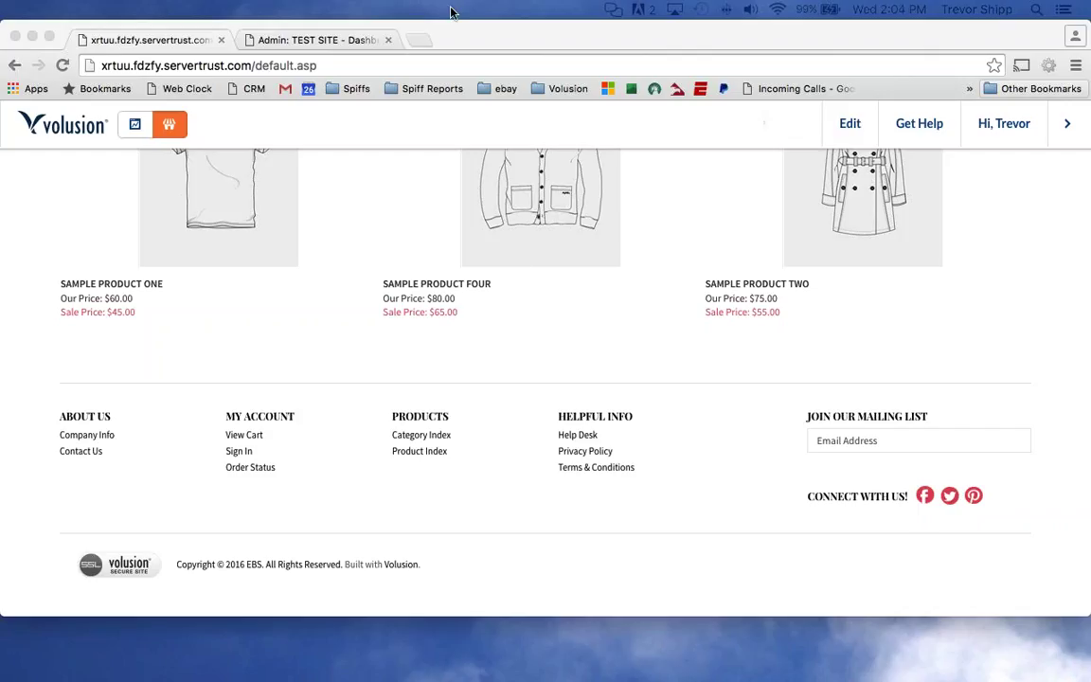
pyautogui.click(521, 423)
pyautogui.press('super+equal')
pyautogui.press('super+equal')
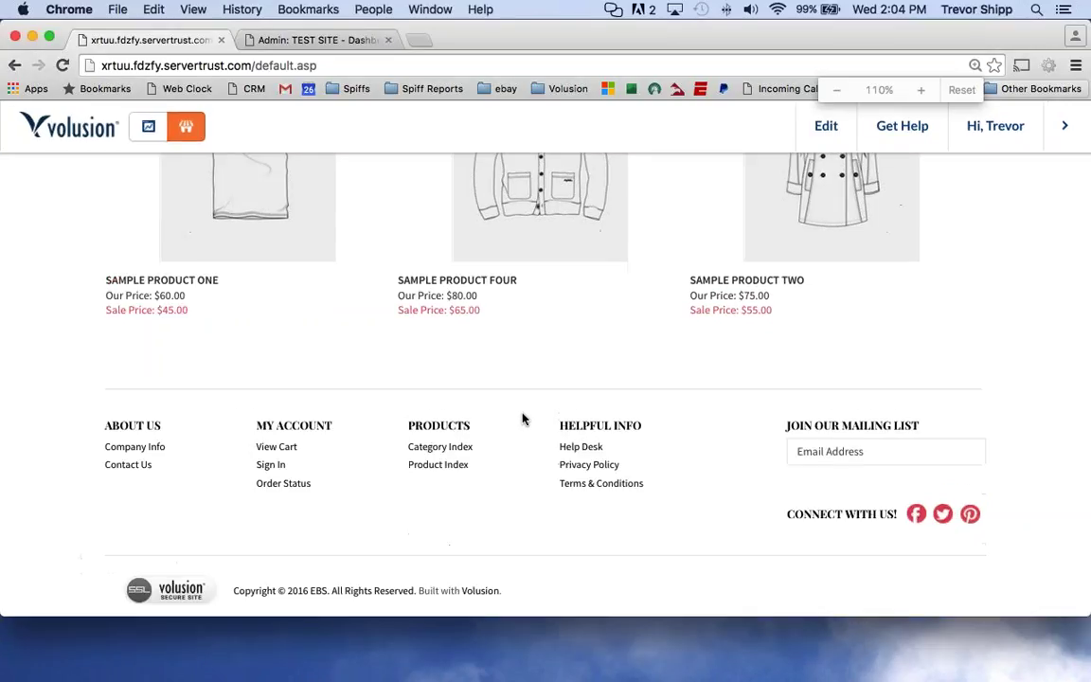
pyautogui.scroll(-3, 520, 413)
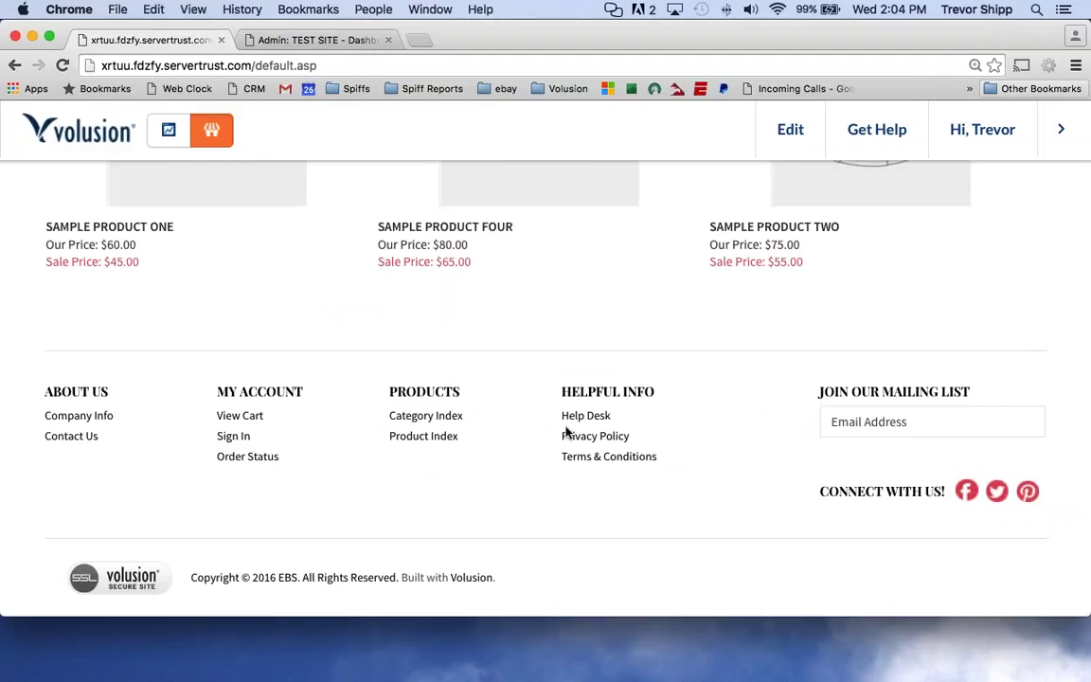
pyautogui.moveTo(558, 427)
pyautogui.mouseDown()
pyautogui.moveTo(629, 423)
pyautogui.moveTo(606, 408)
pyautogui.moveTo(550, 420)
pyautogui.mouseUp()
# Open Help Desk, view Privacy Policy, return to the question list and mark Order Status.
pyautogui.click(578, 417)
pyautogui.click(584, 418)
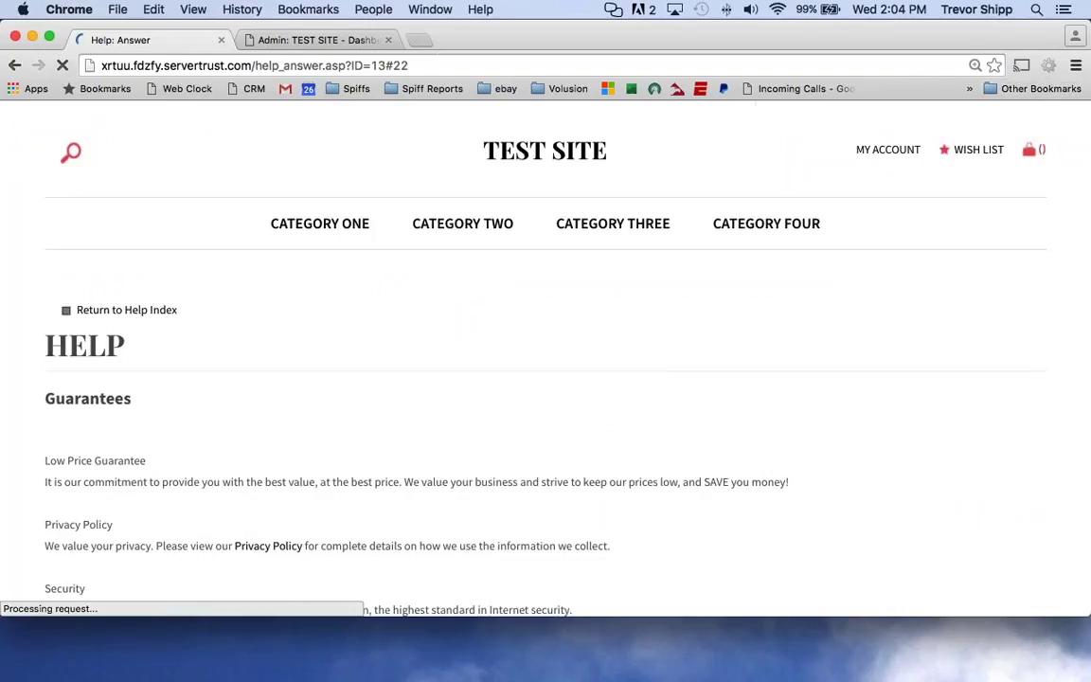
pyautogui.click(14, 66)
pyautogui.scroll(-4, 876, 400)
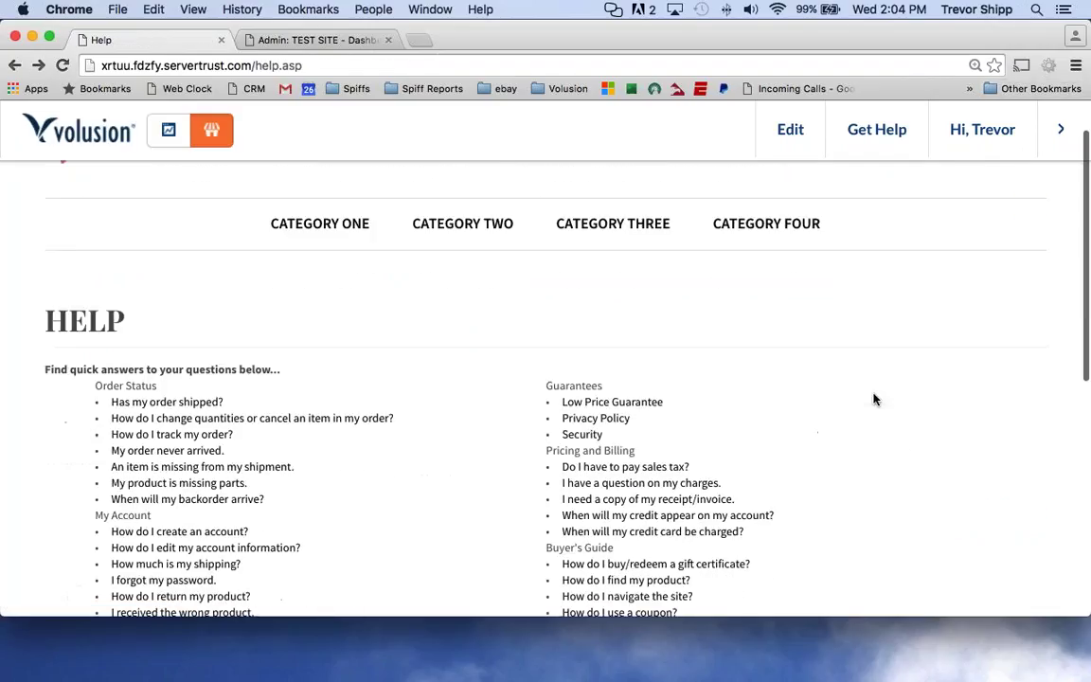
pyautogui.press('super+equal')
pyautogui.press('super+equal')
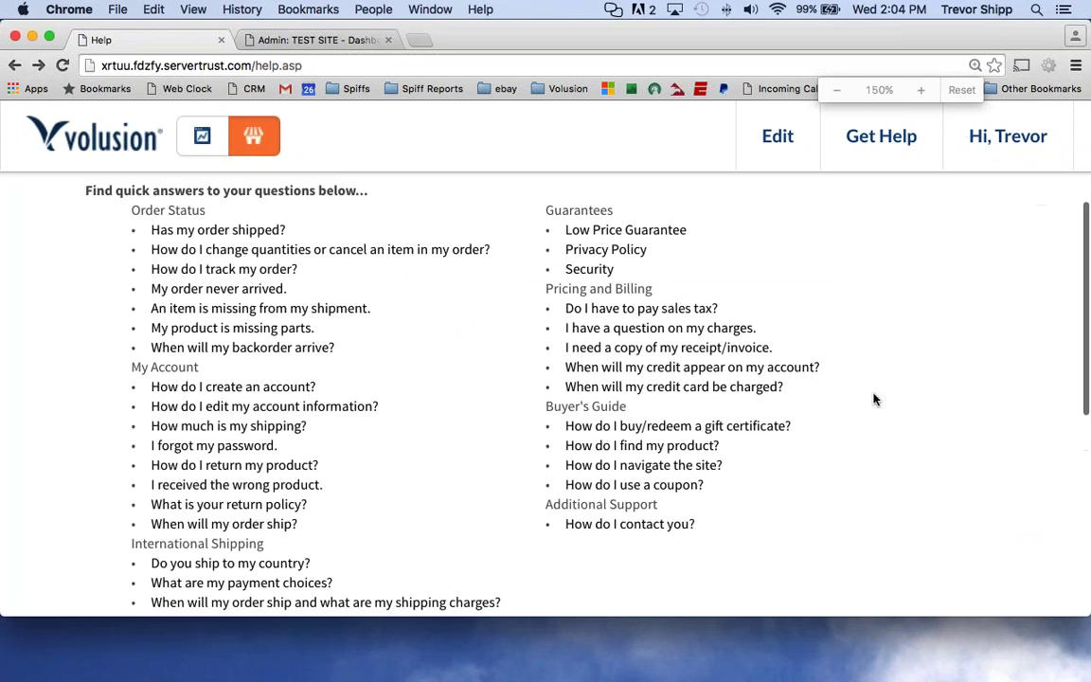
pyautogui.press('super+minus')
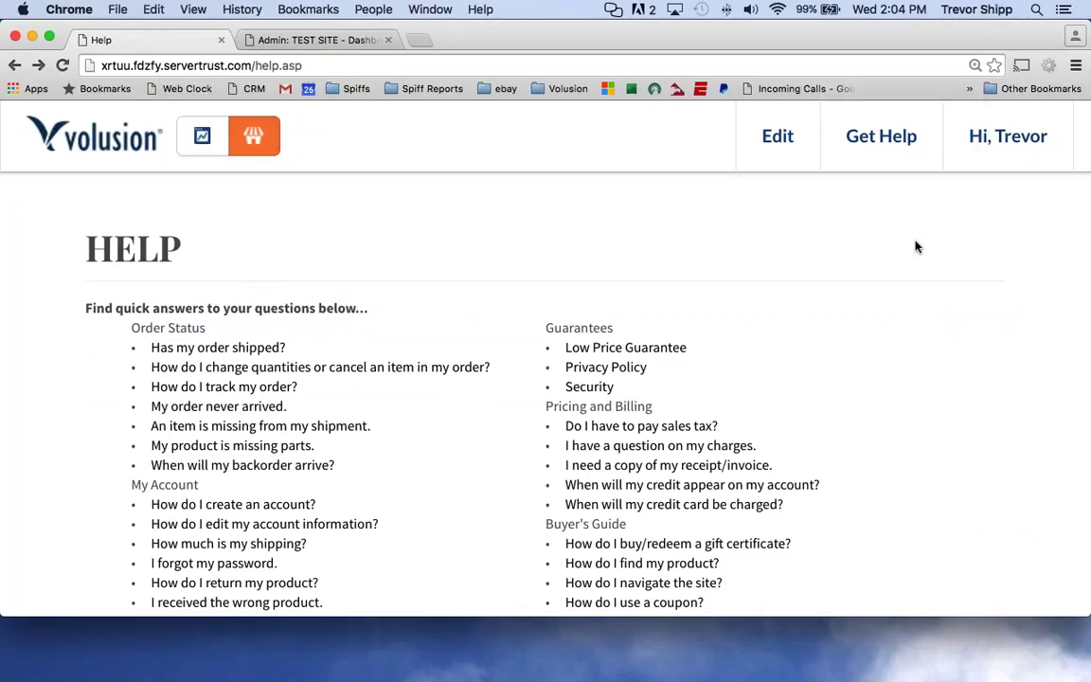
pyautogui.scroll(-2, 912, 258)
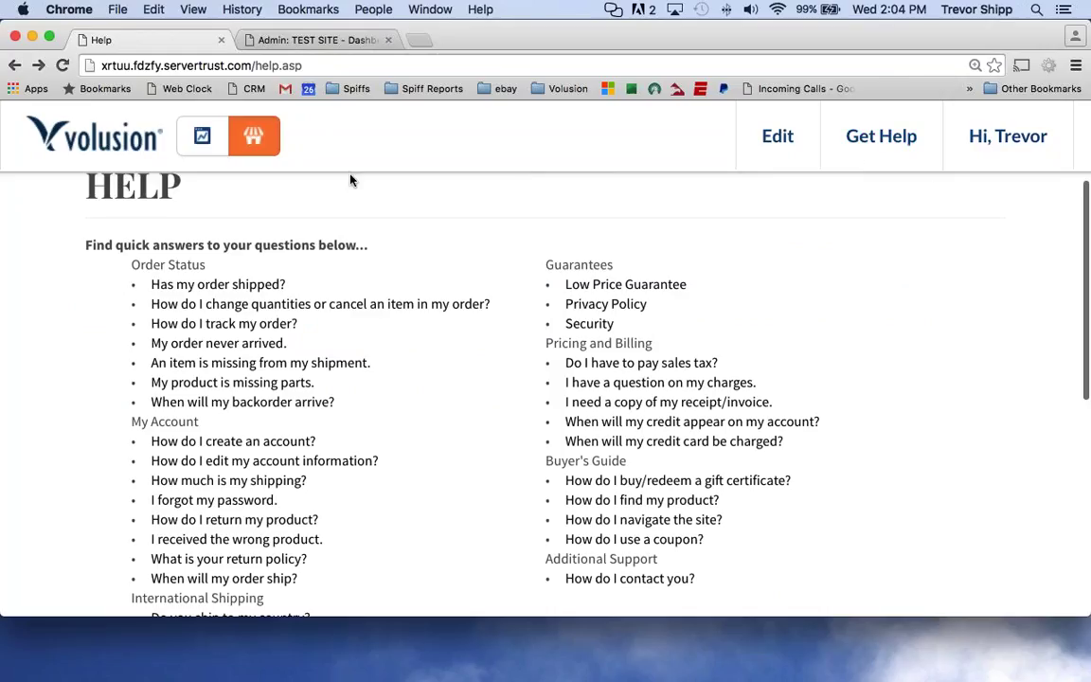
pyautogui.scroll(-3, 27, 302)
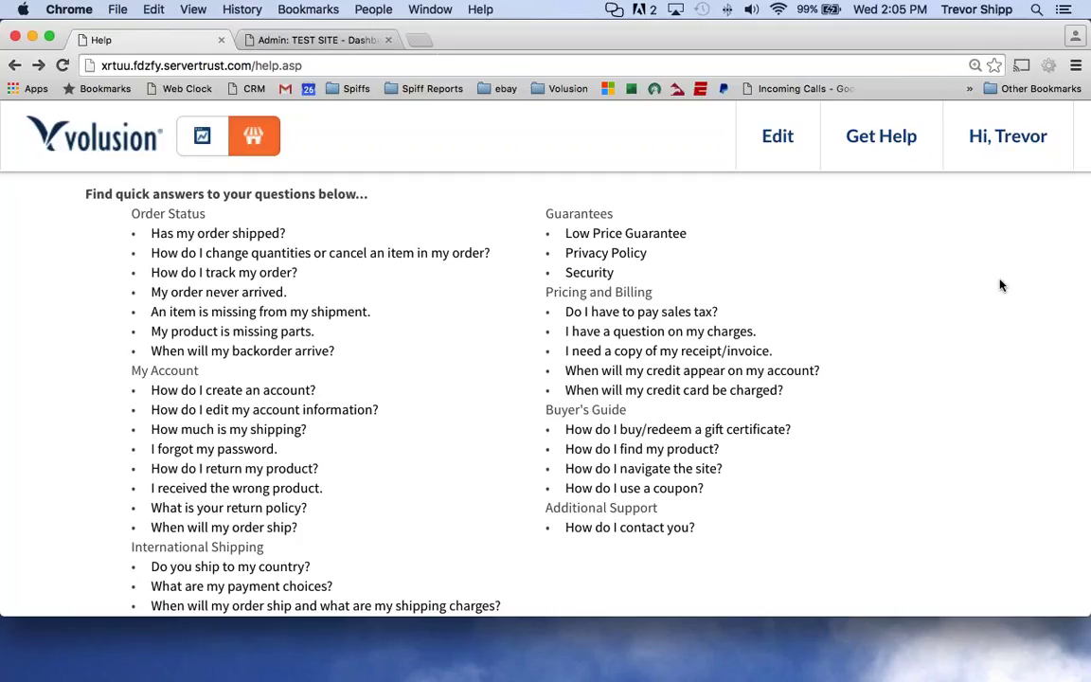
pyautogui.moveTo(95, 212); pyautogui.dragTo(121, 212)
pyautogui.click(213, 234)
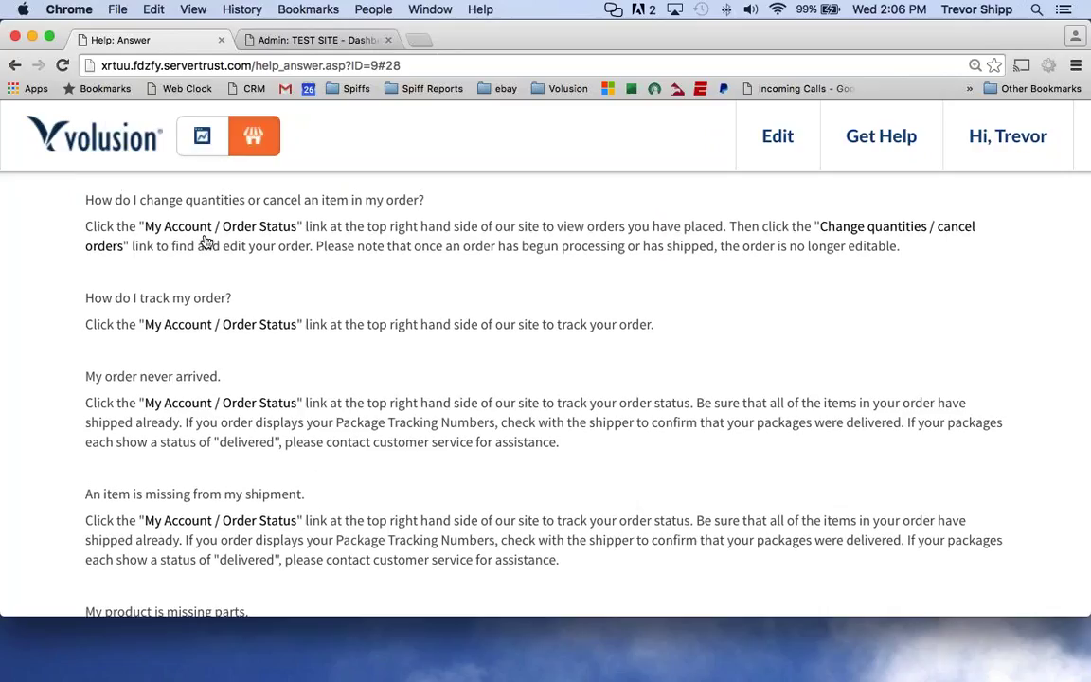
pyautogui.scroll(1, 206, 241)
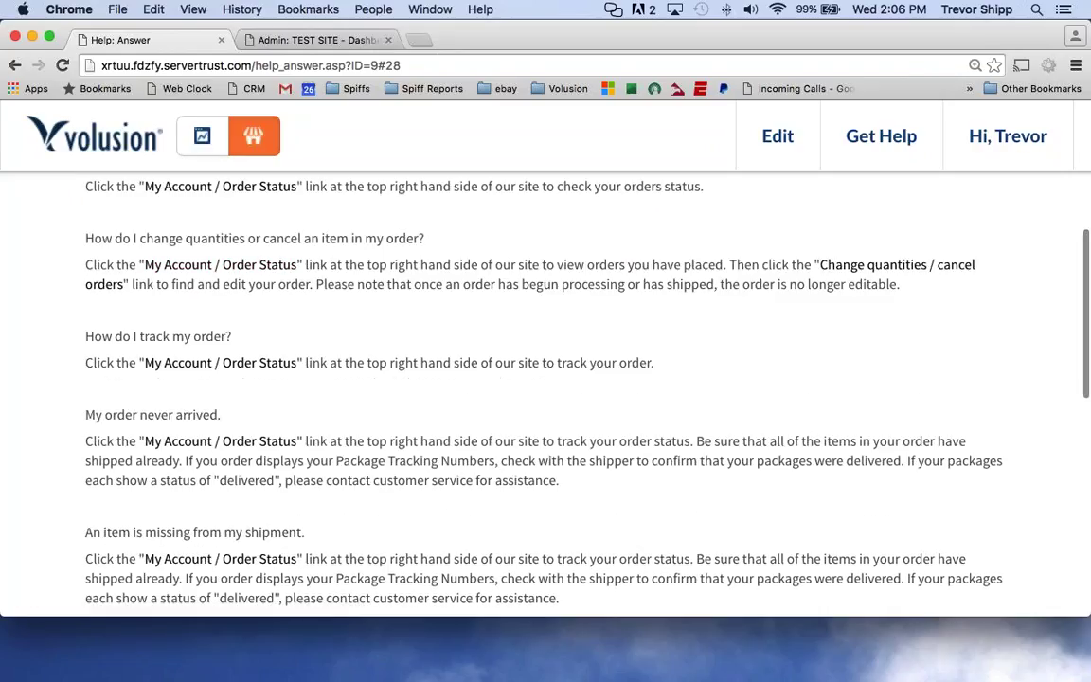
pyautogui.scroll(2, 152, 218)
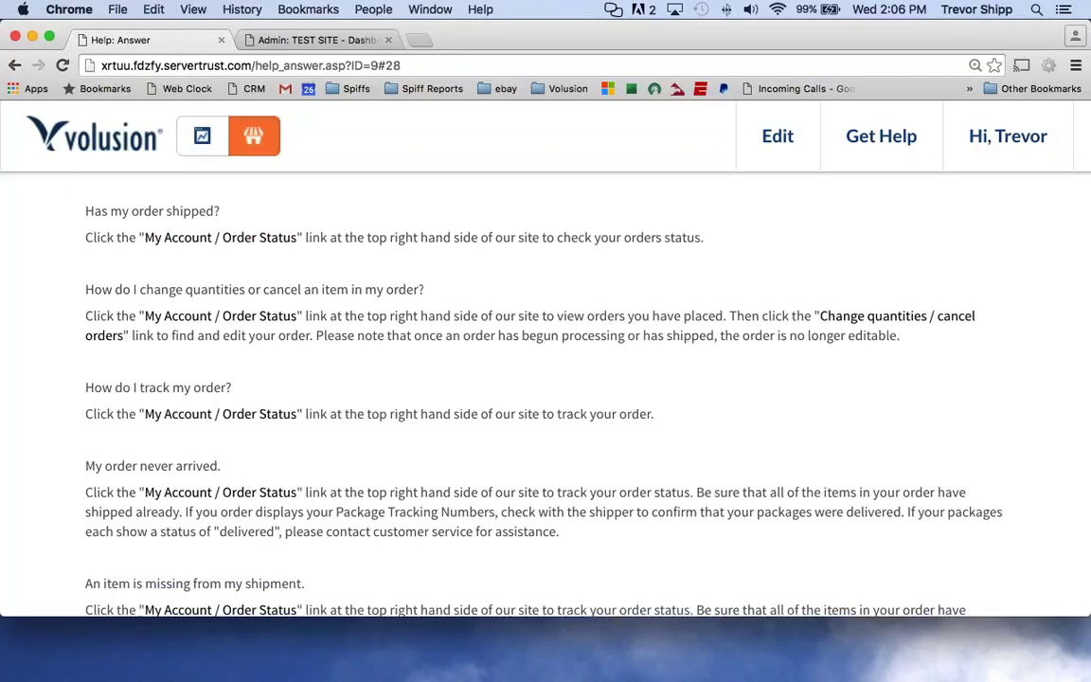
pyautogui.scroll(-1, 236, 195)
pyautogui.scroll(1, 235, 195)
pyautogui.scroll(-1, 239, 201)
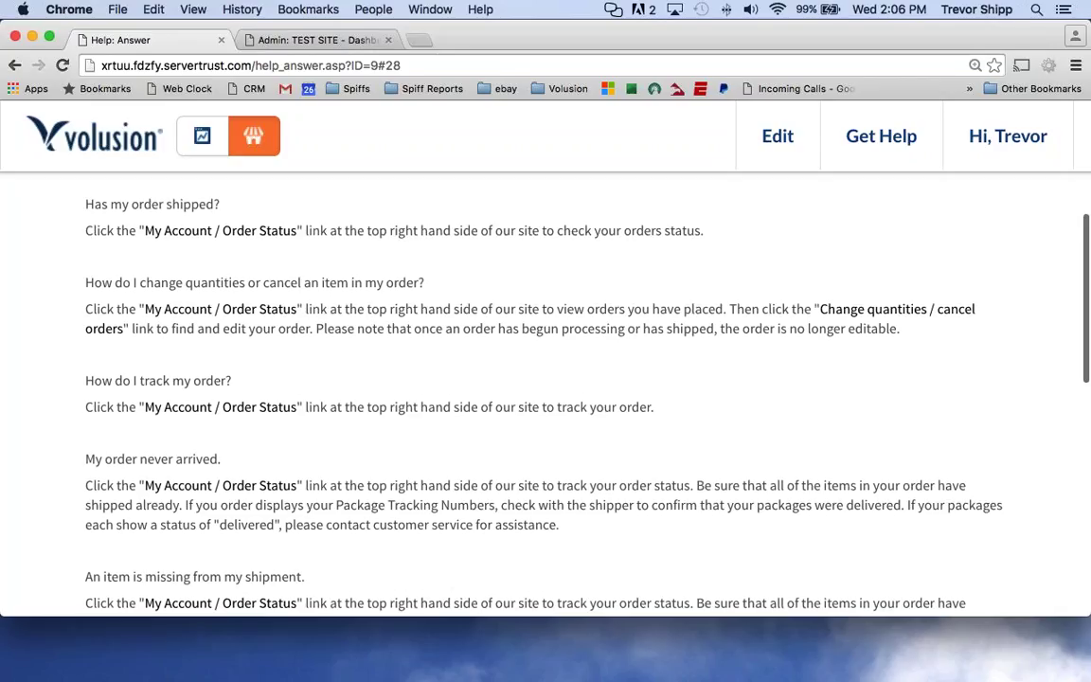
pyautogui.moveTo(84, 203); pyautogui.dragTo(709, 236)
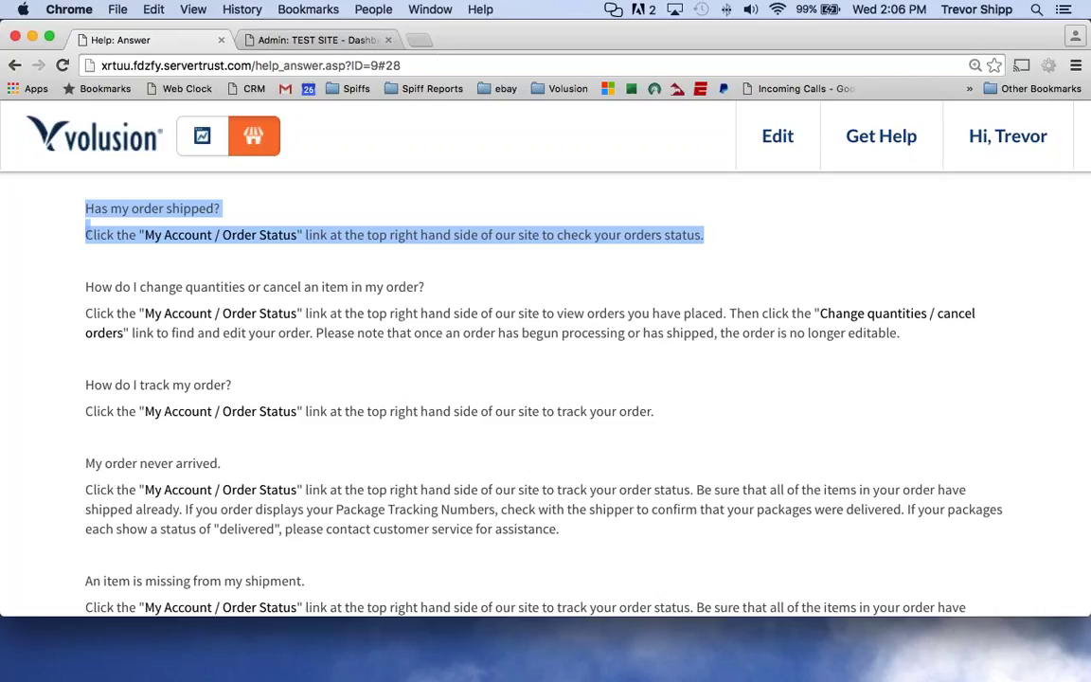
pyautogui.click(62, 243)
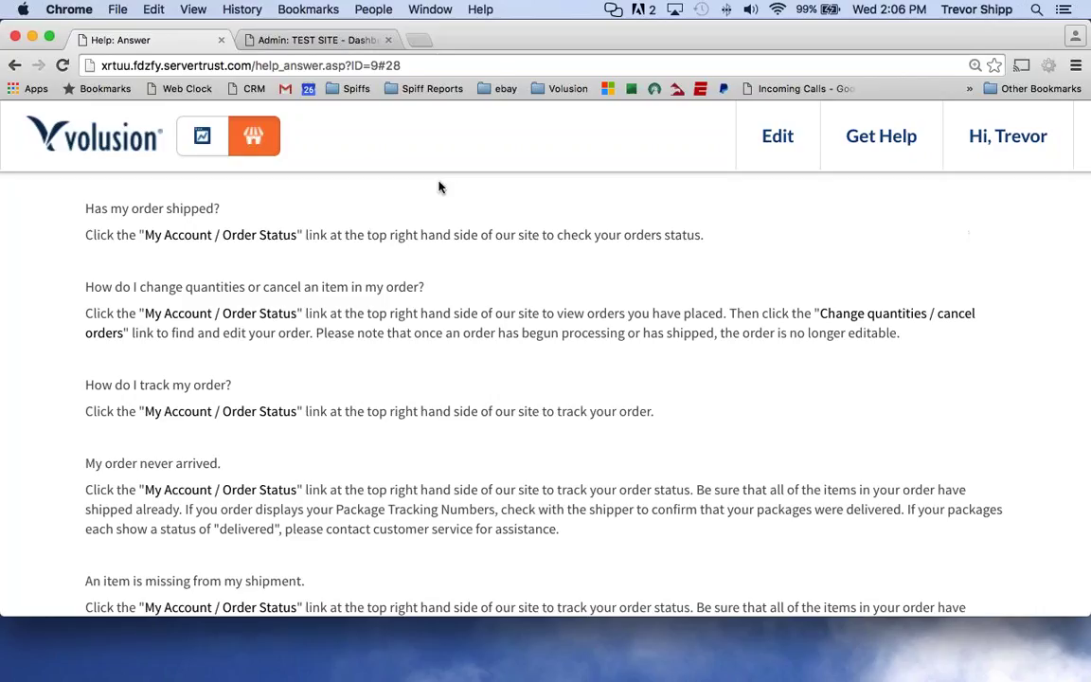
pyautogui.scroll(2, 438, 187)
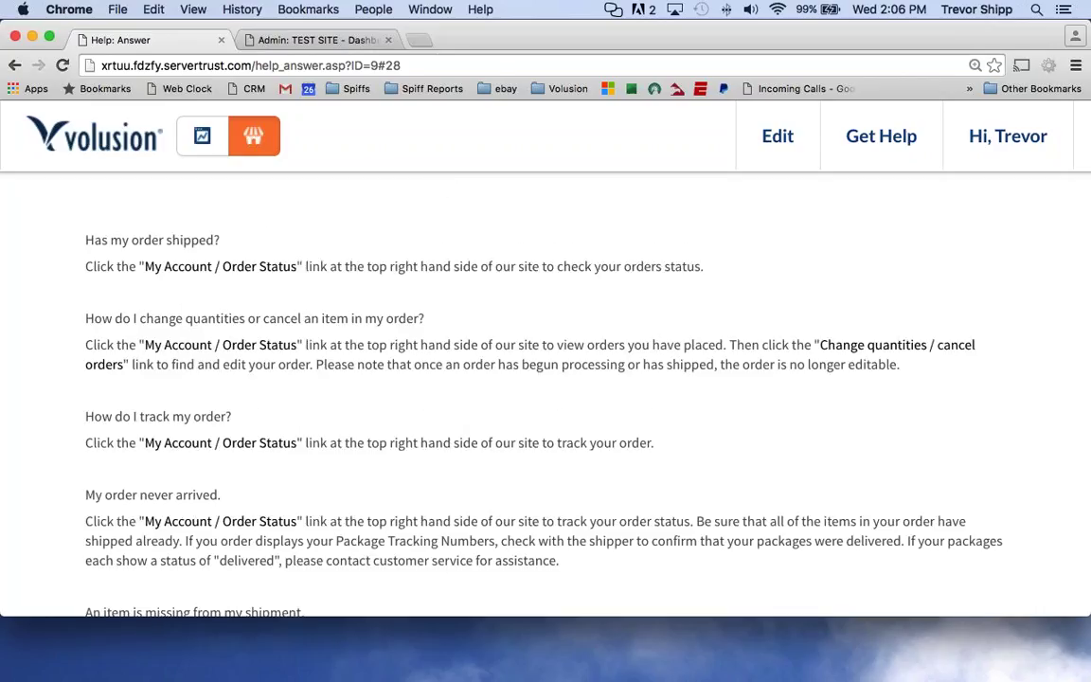
pyautogui.click(14, 65)
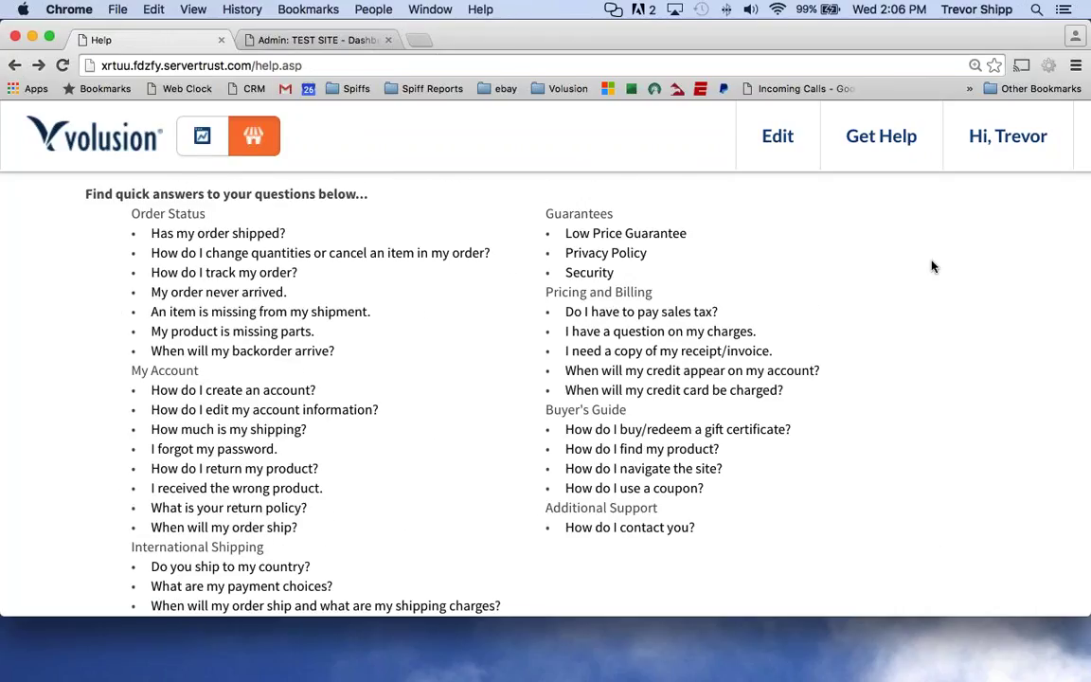
pyautogui.scroll(-2, 931, 270)
pyautogui.scroll(1, 931, 270)
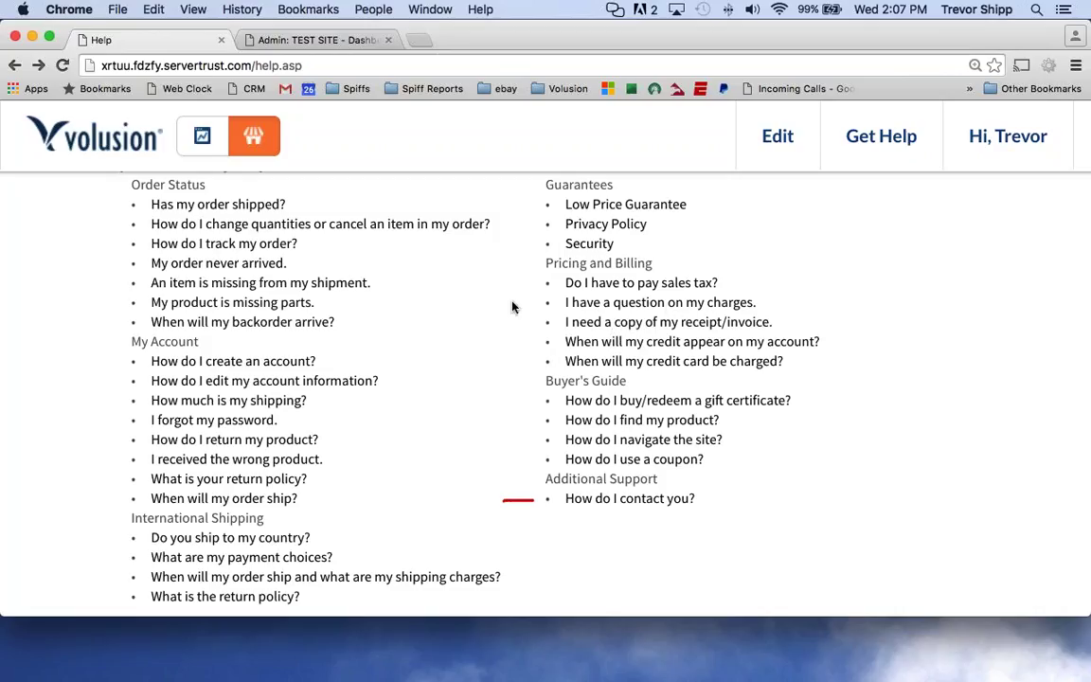
# Mark the charges, sales tax and Low Price Guarantee questions in red.
pyautogui.moveTo(509, 302); pyautogui.dragTo(540, 302)
pyautogui.moveTo(510, 283); pyautogui.dragTo(543, 282)
pyautogui.moveTo(516, 204); pyautogui.dragTo(544, 205)
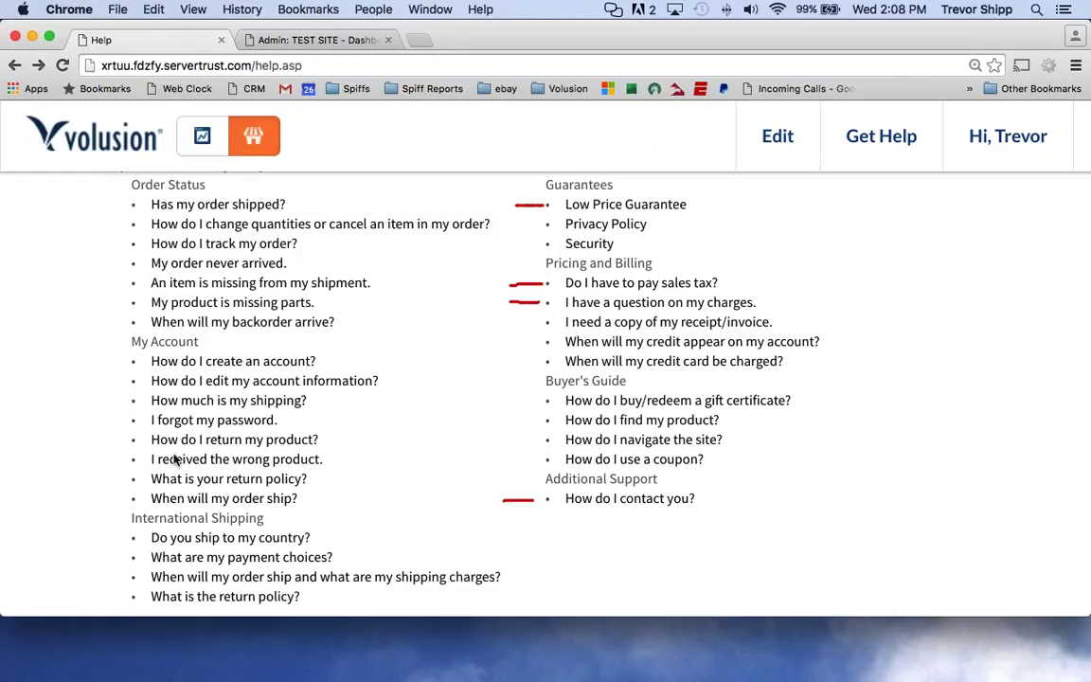
# Mark the return policy, order shipping and country questions, and bracket the International Shipping group.
pyautogui.moveTo(124, 480); pyautogui.dragTo(88, 483)
pyautogui.moveTo(127, 499); pyautogui.dragTo(68, 500)
pyautogui.moveTo(126, 524)
pyautogui.mouseDown()
pyautogui.moveTo(106, 595)
pyautogui.moveTo(123, 603)
pyautogui.mouseUp()
pyautogui.moveTo(68, 542)
pyautogui.mouseDown()
pyautogui.moveTo(97, 544)
pyautogui.moveTo(66, 587)
pyautogui.moveTo(94, 605)
pyautogui.mouseUp()
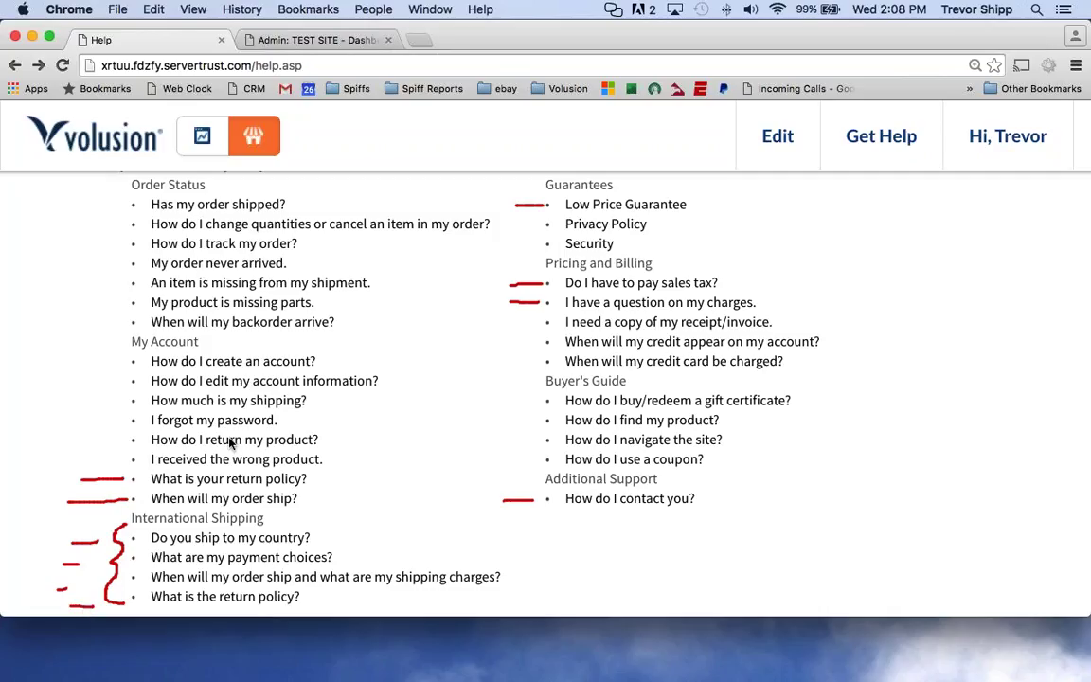
pyautogui.click(91, 442)
# Flag the 'How do I return my product?' question, then switch to the admin Dashboard.
pyautogui.moveTo(90, 441); pyautogui.dragTo(131, 441)
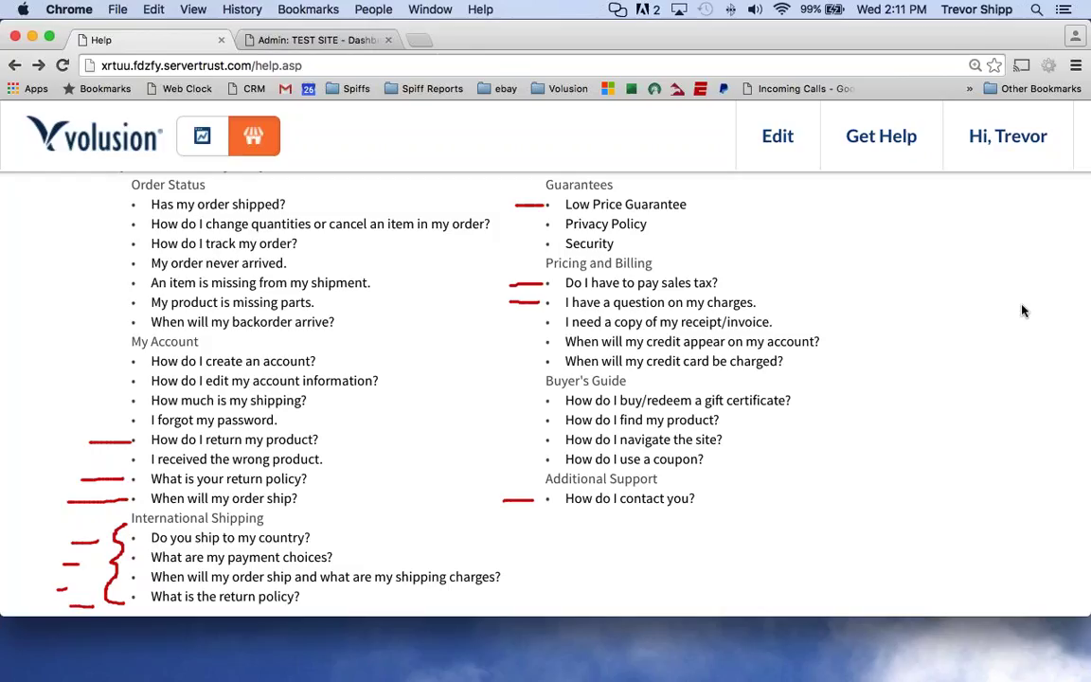
pyautogui.click(964, 359)
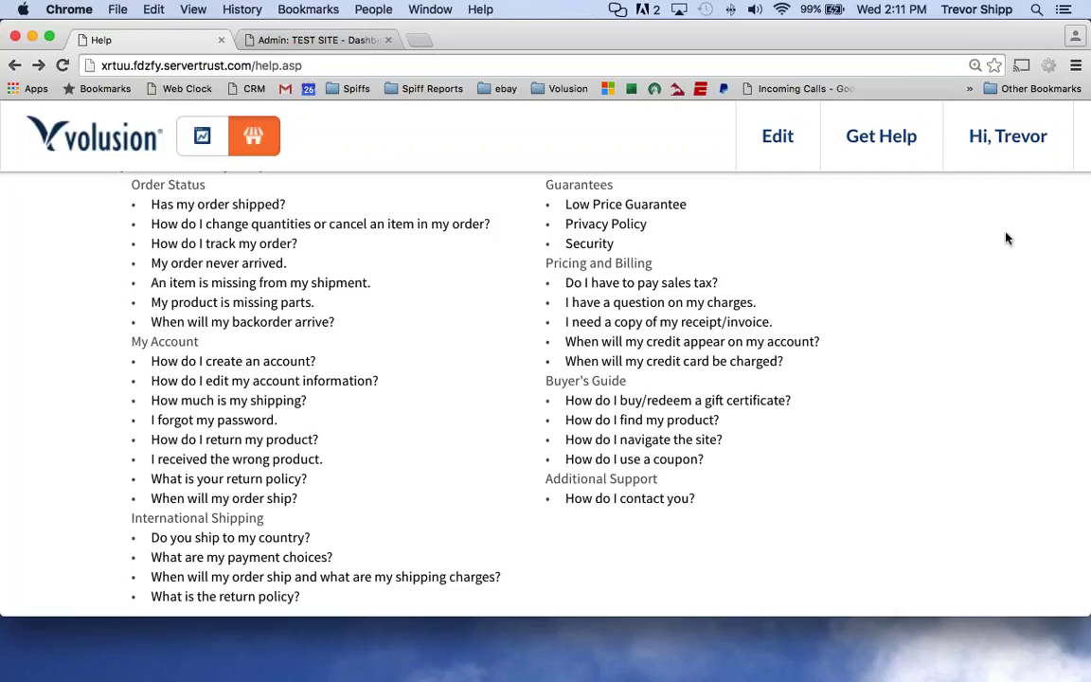
pyautogui.click(200, 138)
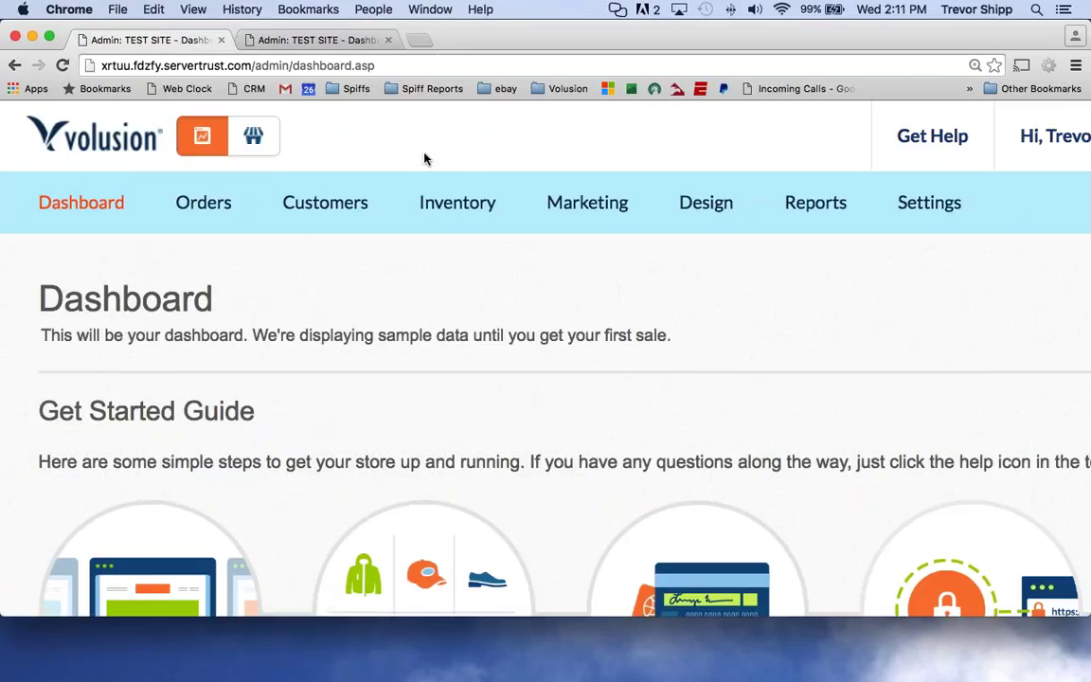
# Go to Design > Site Content to list the articles and expand the Article Group filter.
pyautogui.moveTo(544, 204)
pyautogui.moveTo(690, 206)
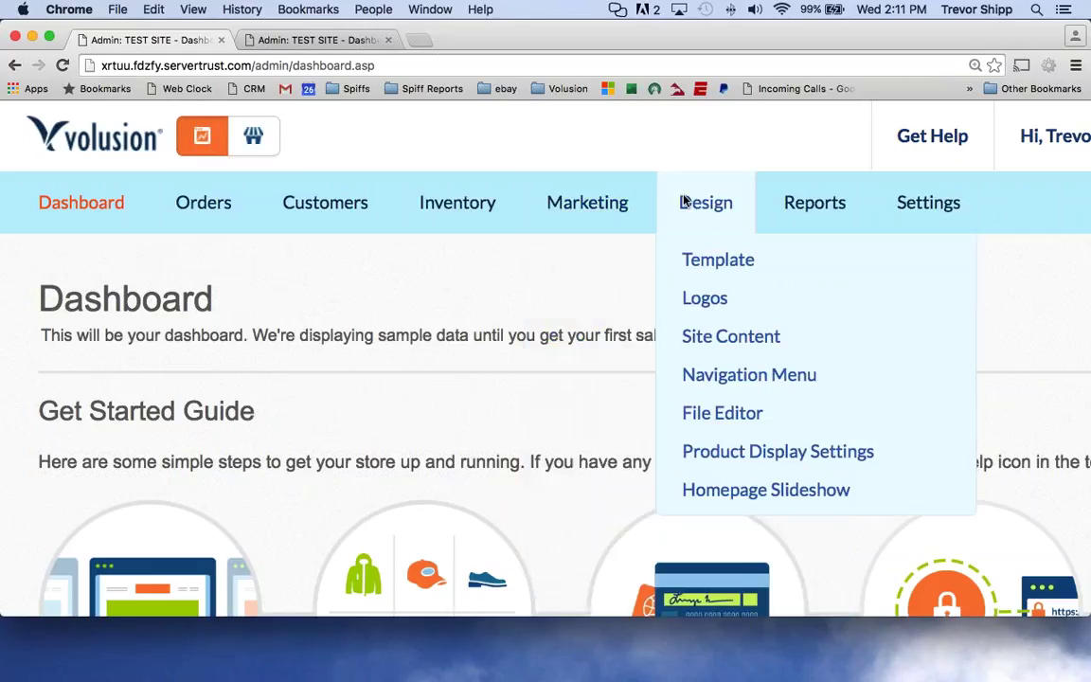
pyautogui.scroll(-1, 731, 363)
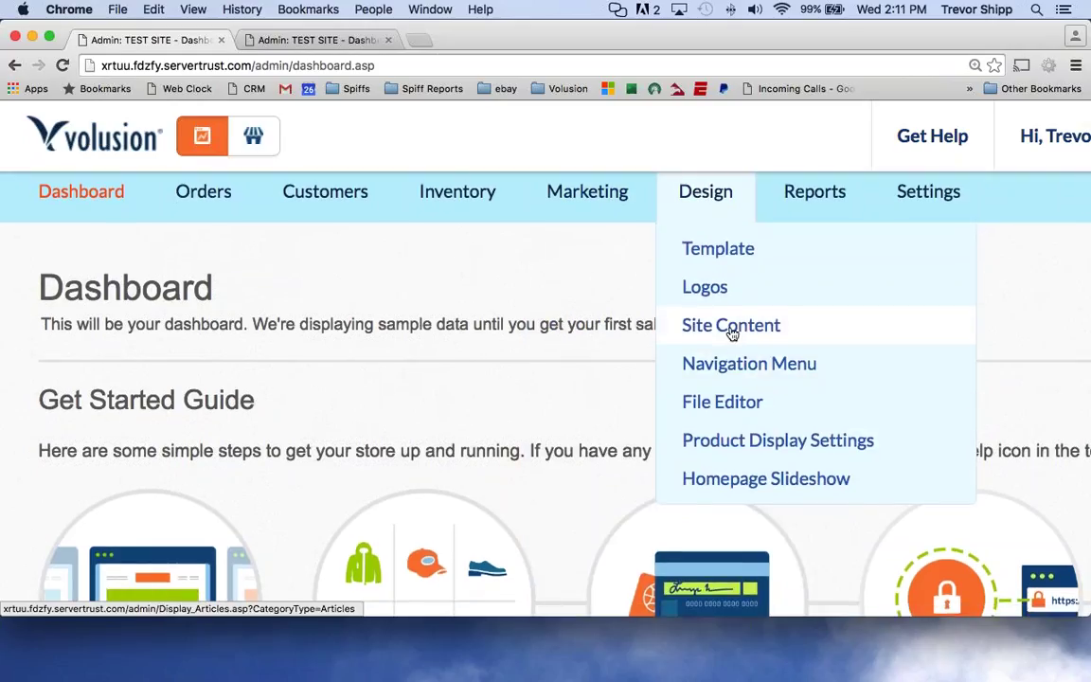
pyautogui.click(731, 327)
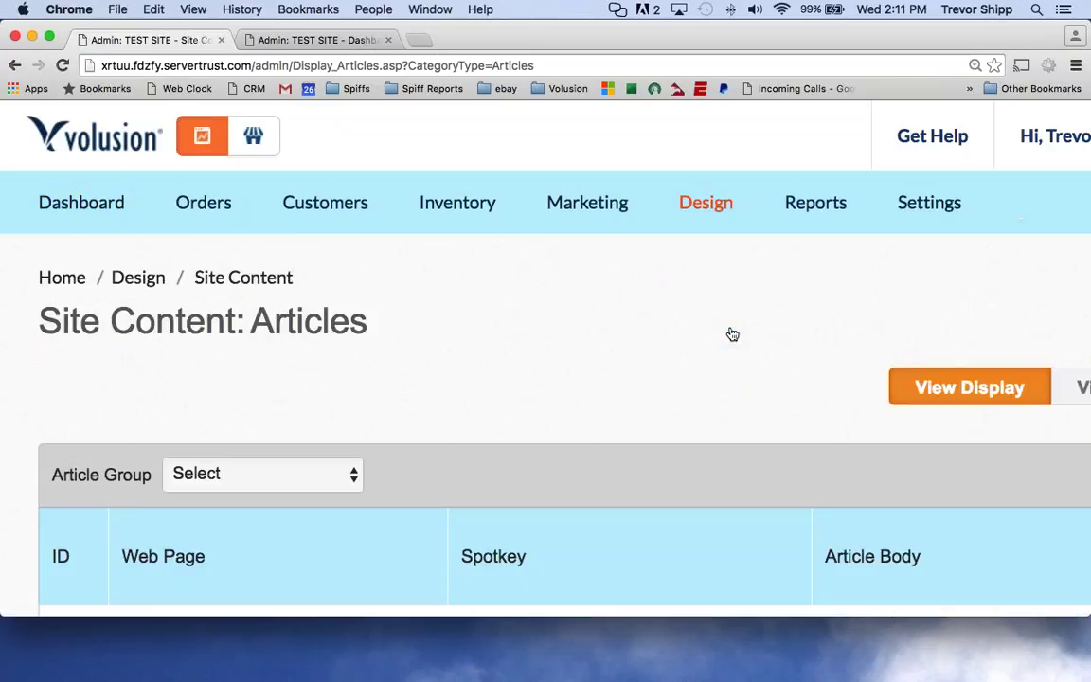
pyautogui.scroll(-5, 701, 320)
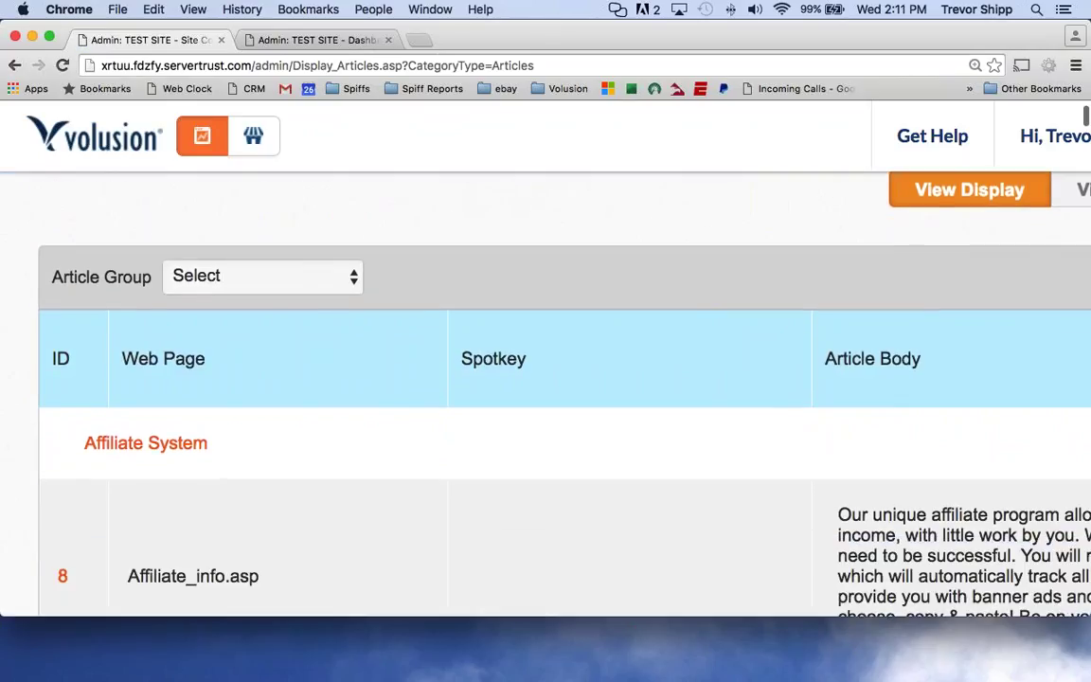
pyautogui.scroll(2, 57, 331)
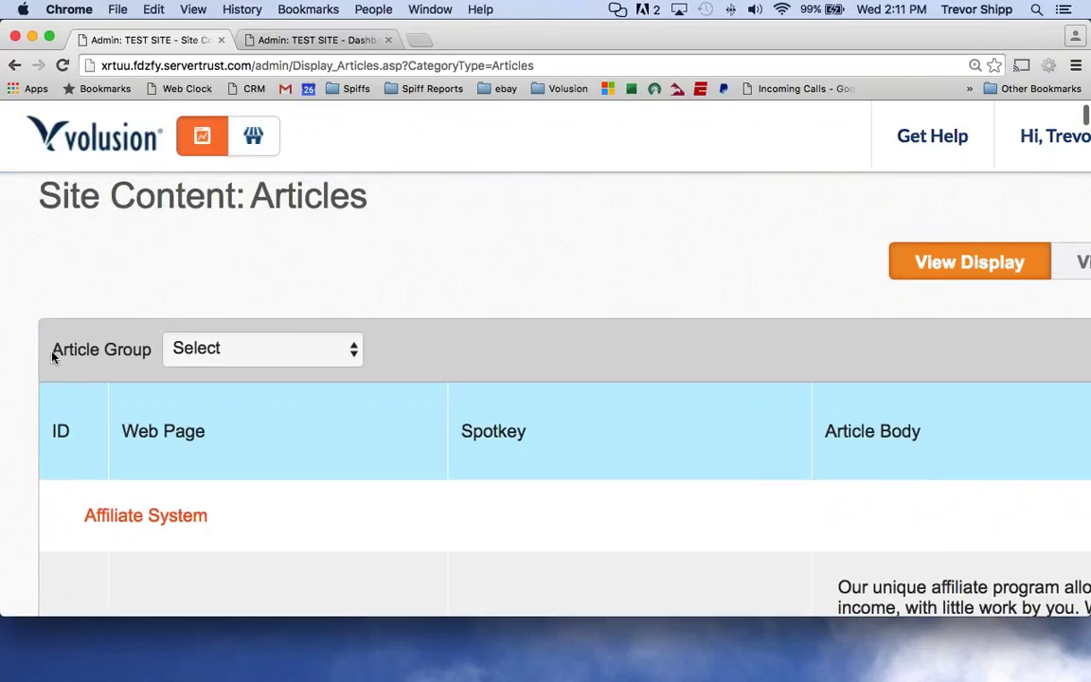
pyautogui.moveTo(53, 350); pyautogui.dragTo(150, 352)
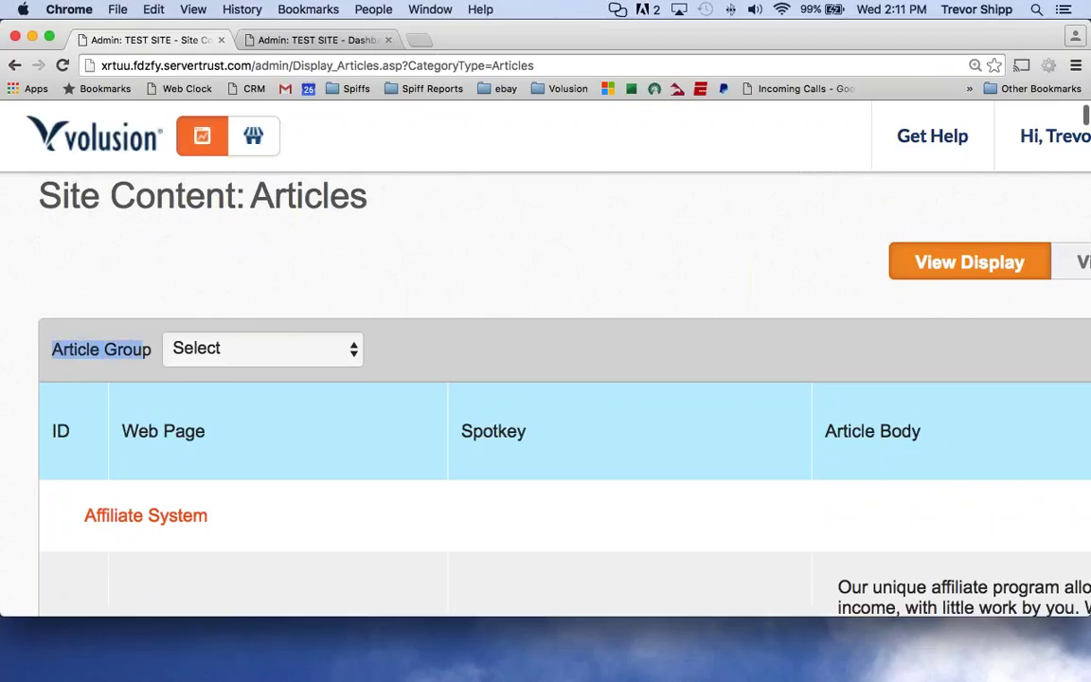
pyautogui.click(236, 349)
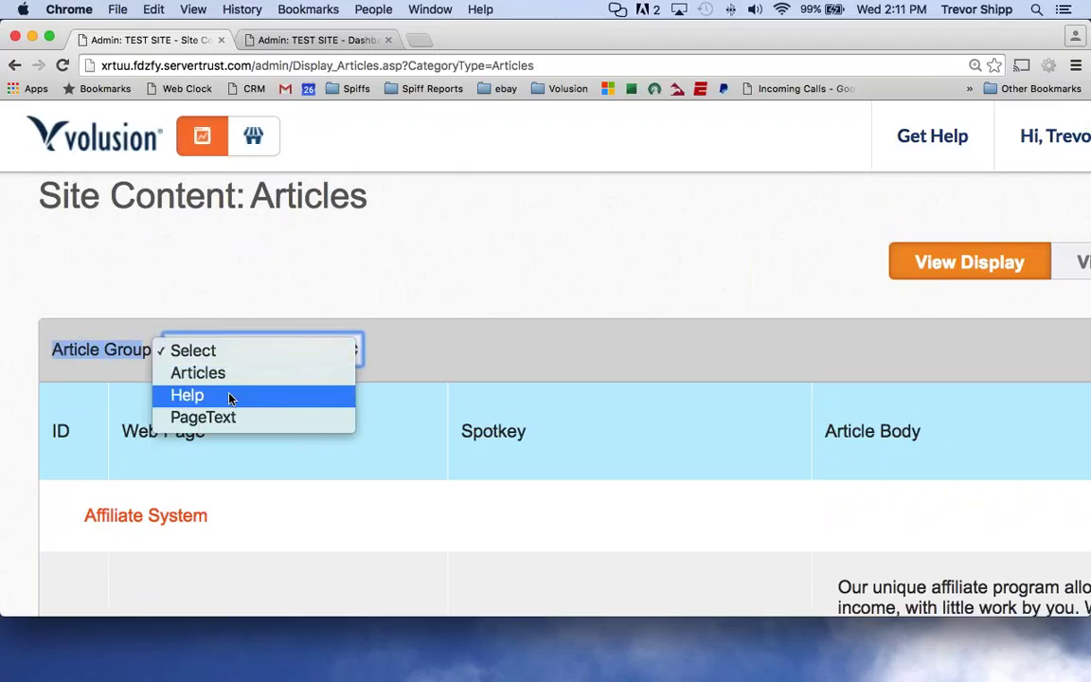
# Filter to the Help article group and open 'How do I contact you?' under Additional Support.
pyautogui.click(261, 396)
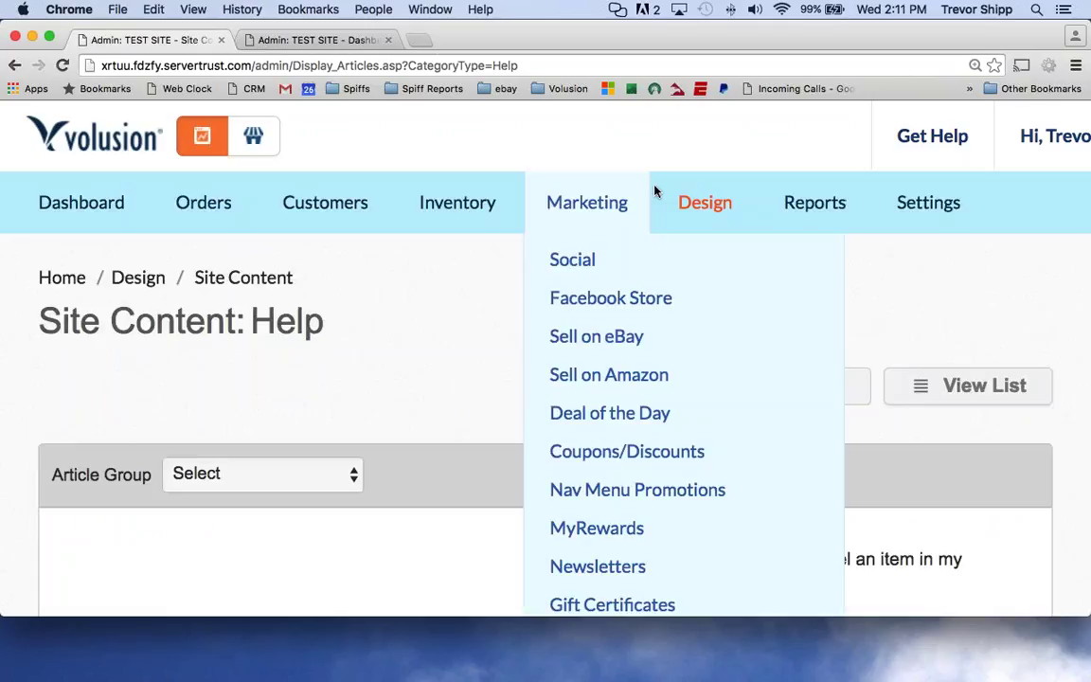
pyautogui.moveTo(658, 197)
pyautogui.scroll(-3, 354, 246)
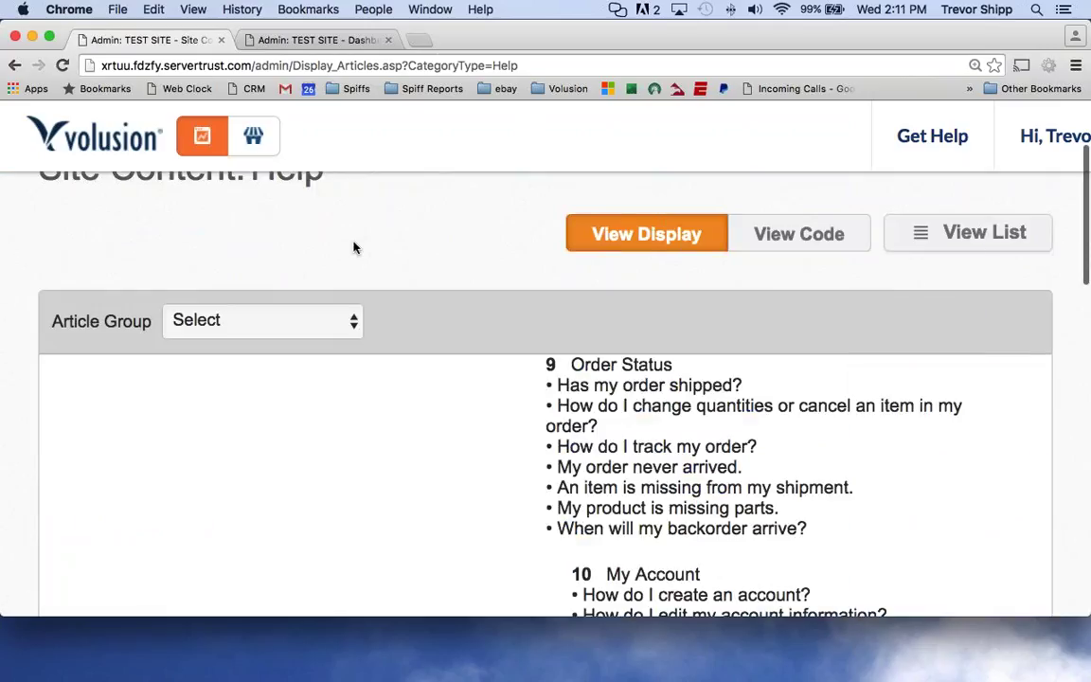
pyautogui.scroll(-3, 451, 318)
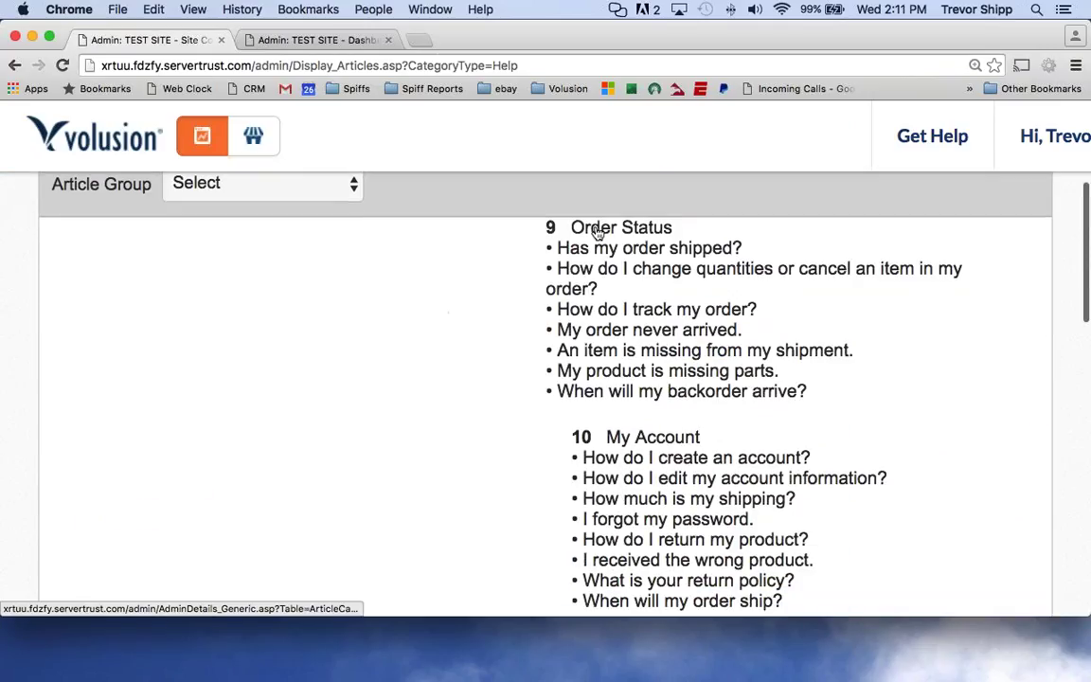
pyautogui.scroll(-5, 603, 248)
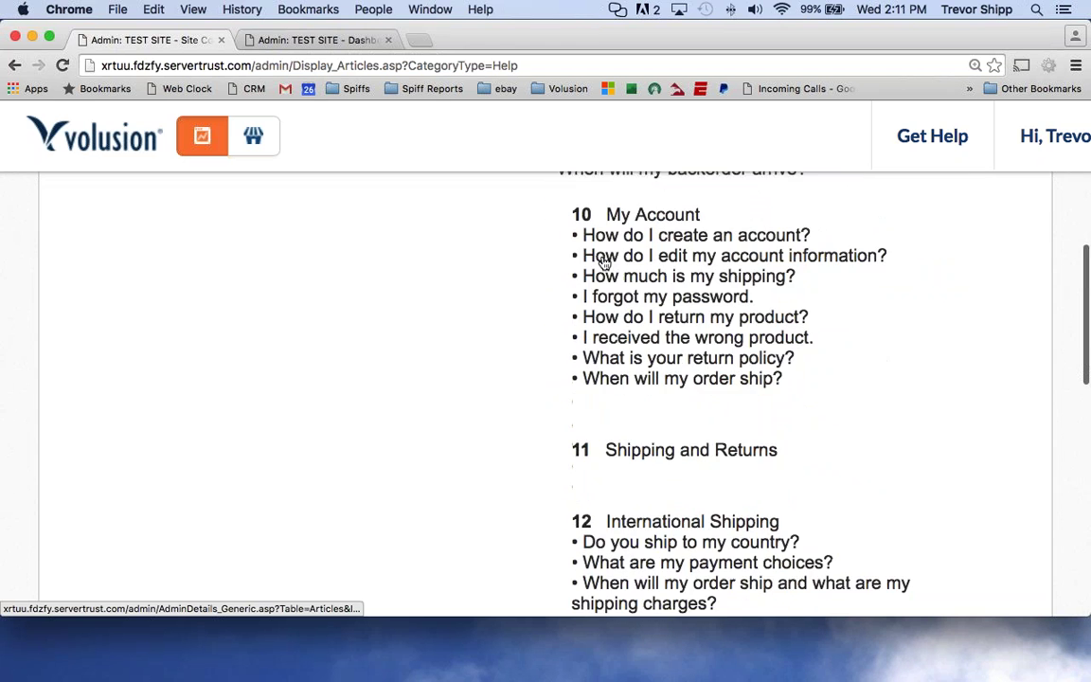
pyautogui.scroll(-10, 603, 264)
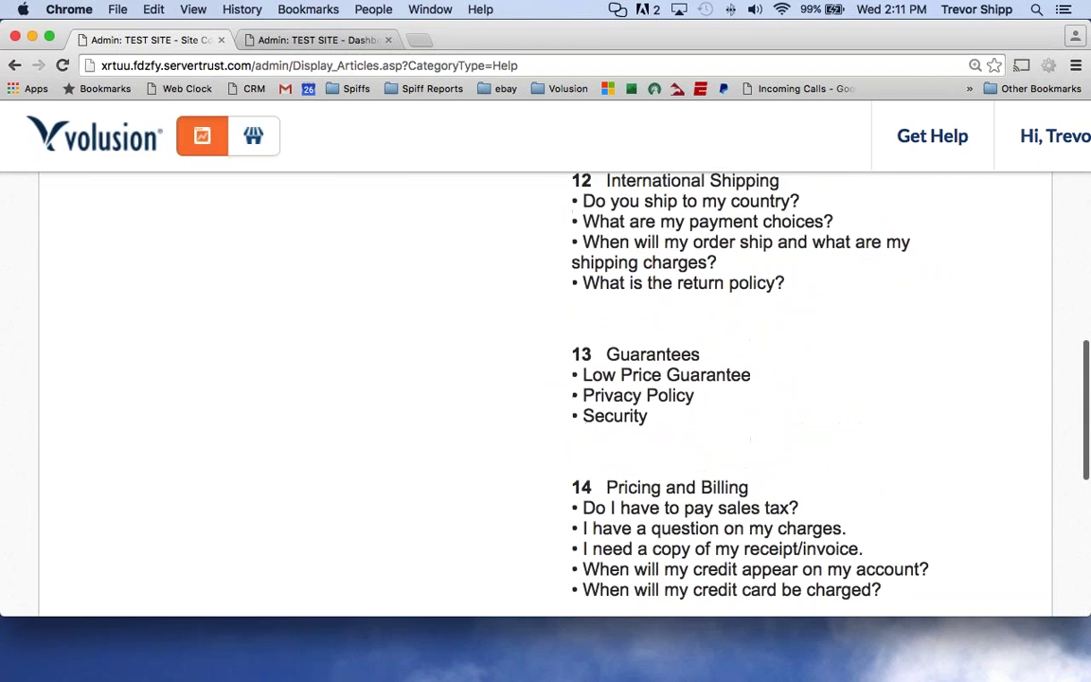
pyautogui.scroll(-6, 546, 379)
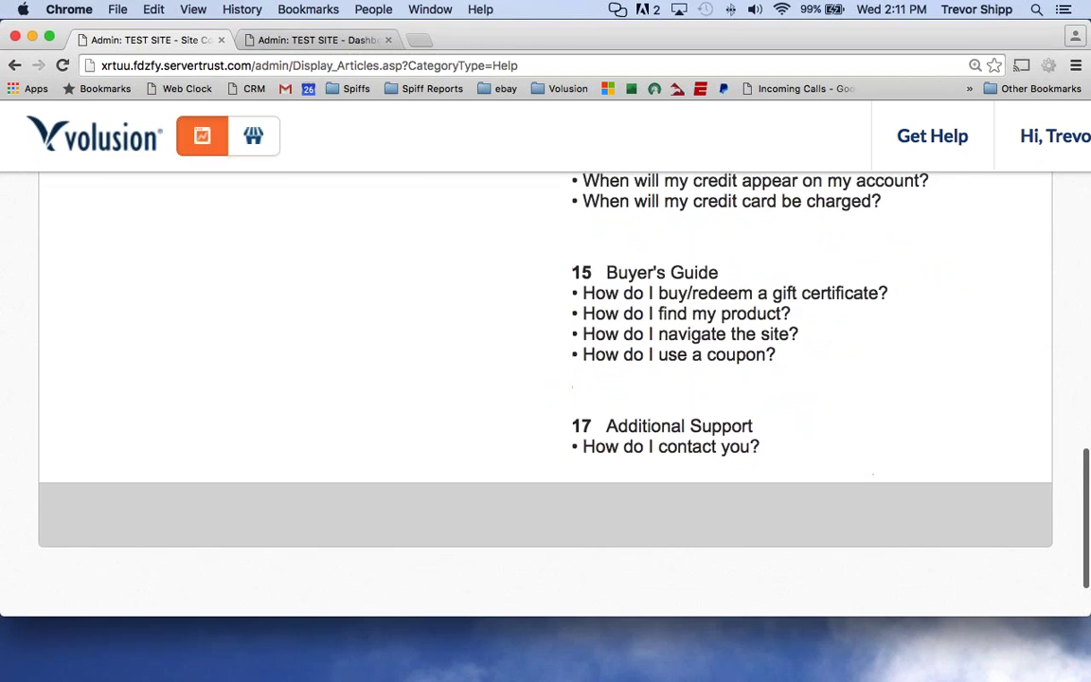
pyautogui.scroll(10, 546, 378)
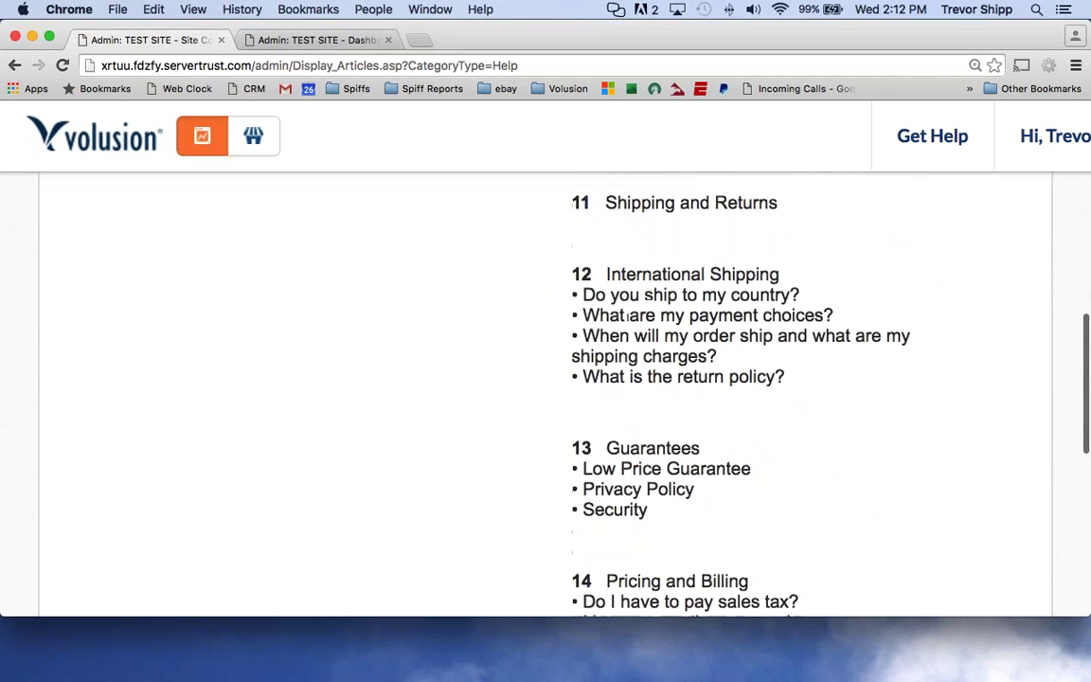
pyautogui.scroll(2, 621, 358)
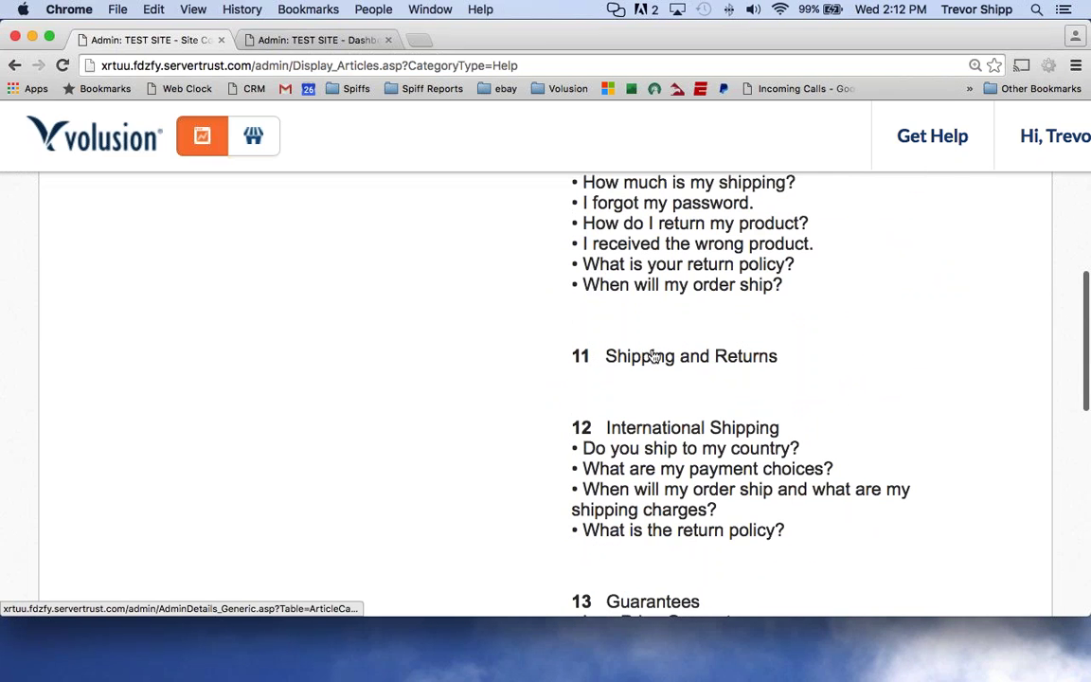
pyautogui.scroll(8, 621, 358)
pyautogui.scroll(2, 546, 379)
pyautogui.scroll(-3, 546, 379)
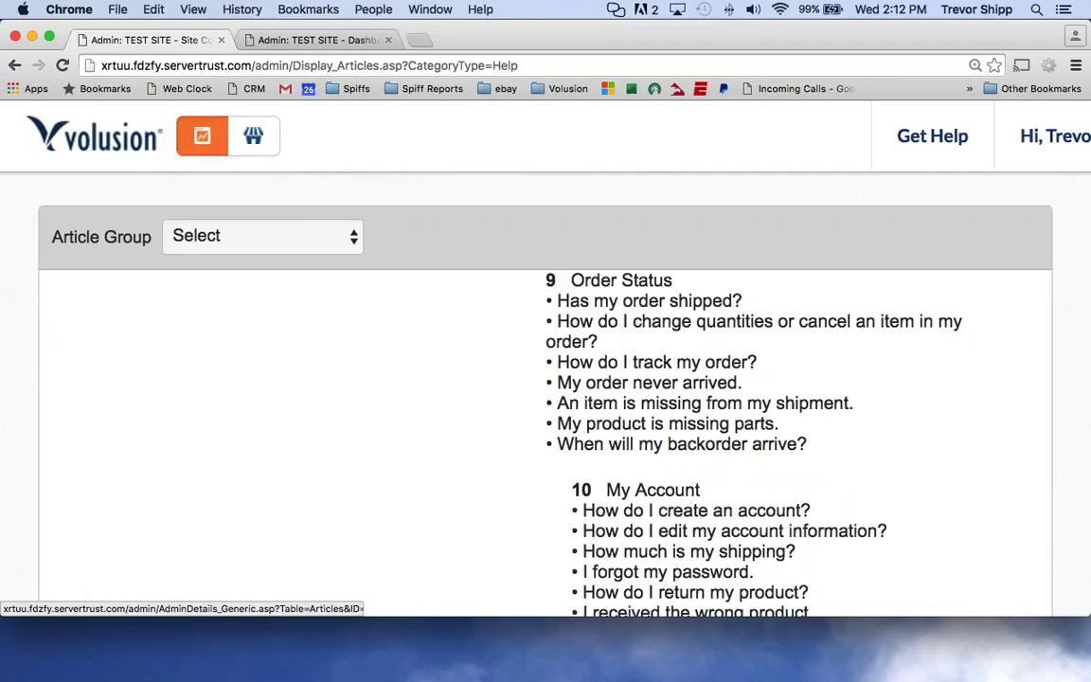
pyautogui.scroll(-15, 545, 379)
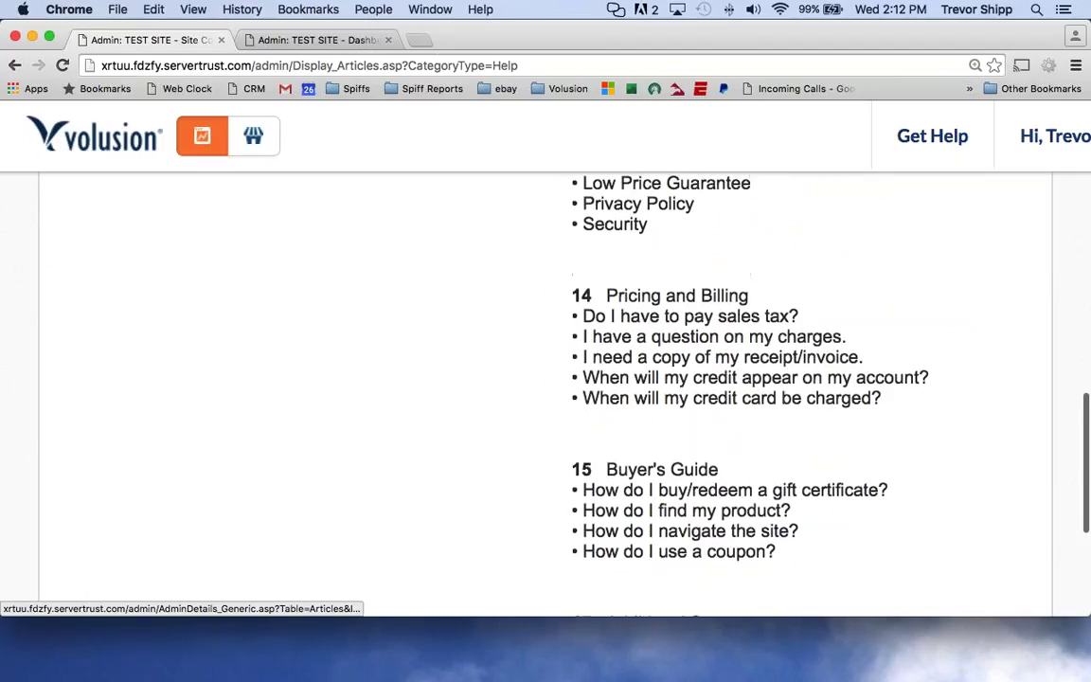
pyautogui.scroll(-5, 545, 379)
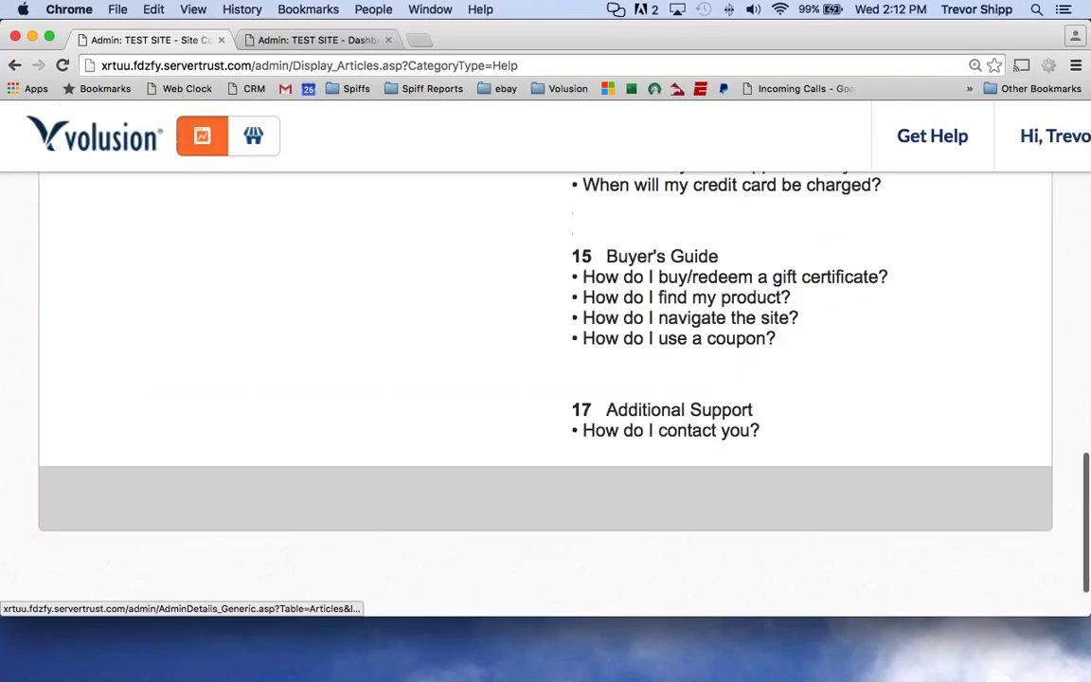
pyautogui.click(651, 436)
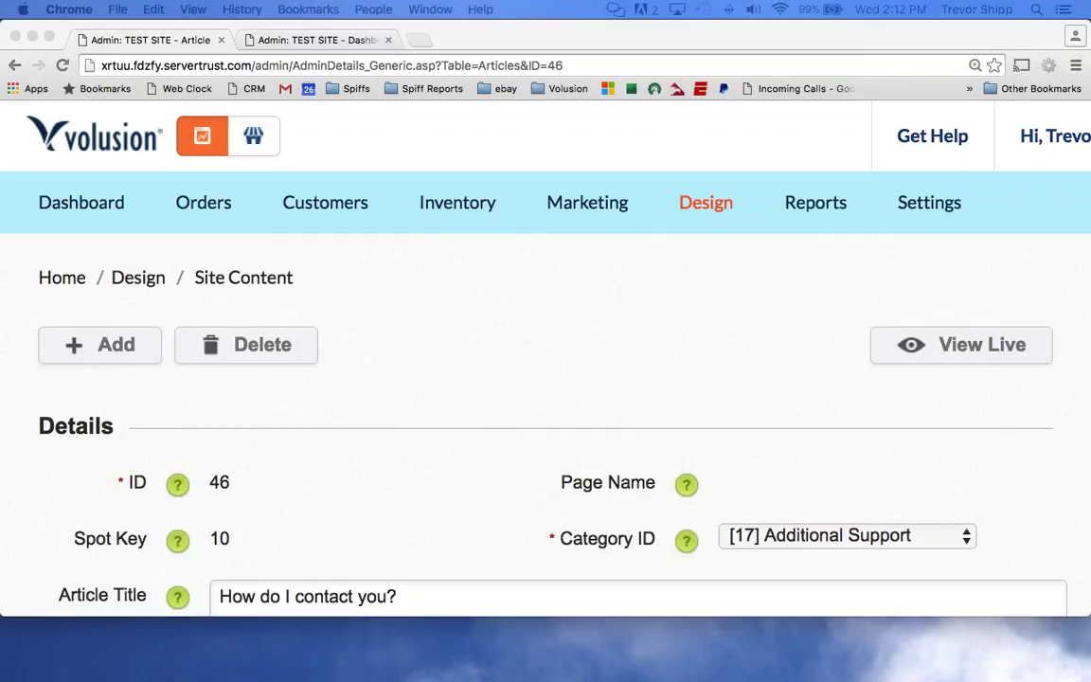
# Change article 46's title from 'How do I contact you?' to 'What's your contact information?'.
pyautogui.scroll(-5, 358, 281)
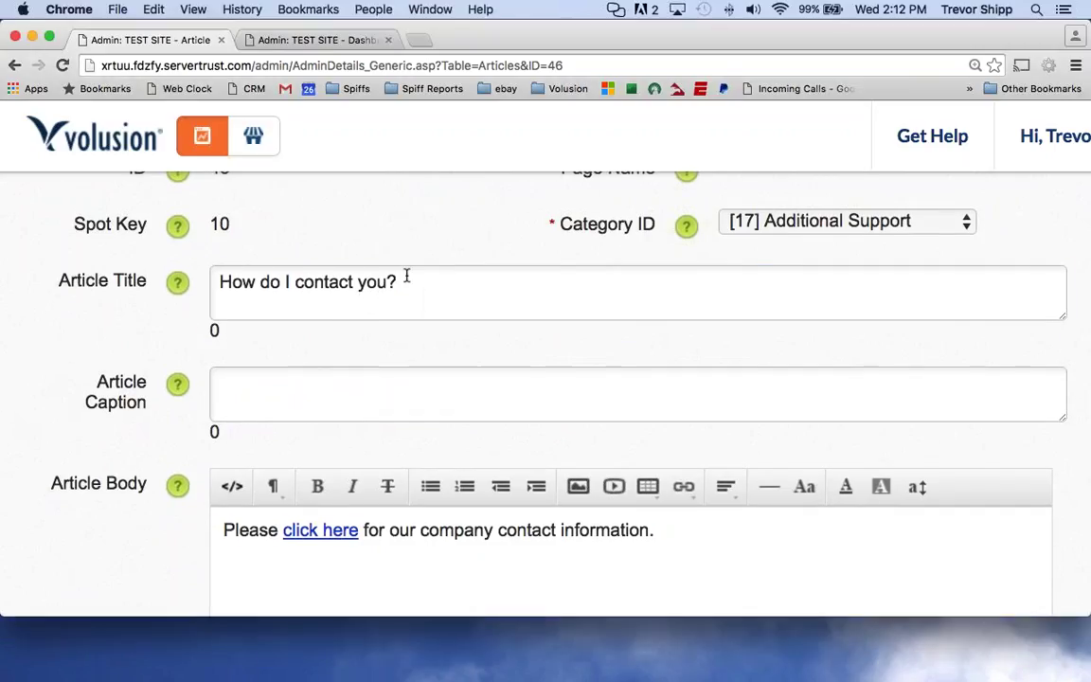
pyautogui.moveTo(404, 276); pyautogui.dragTo(217, 282)
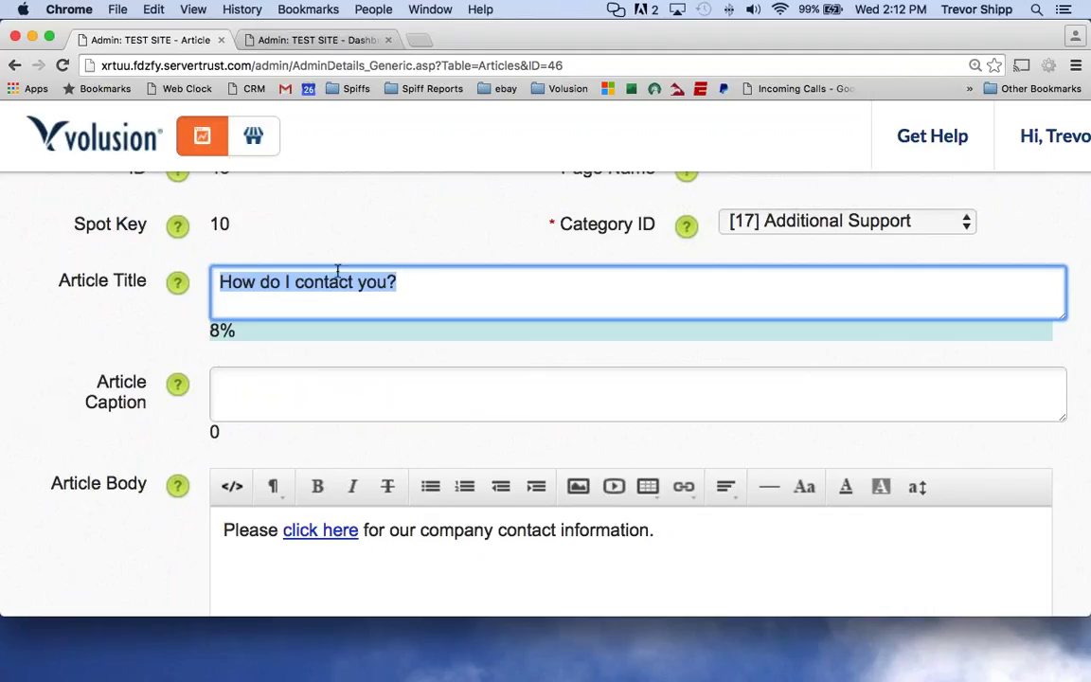
pyautogui.moveTo(355, 281); pyautogui.dragTo(303, 284)
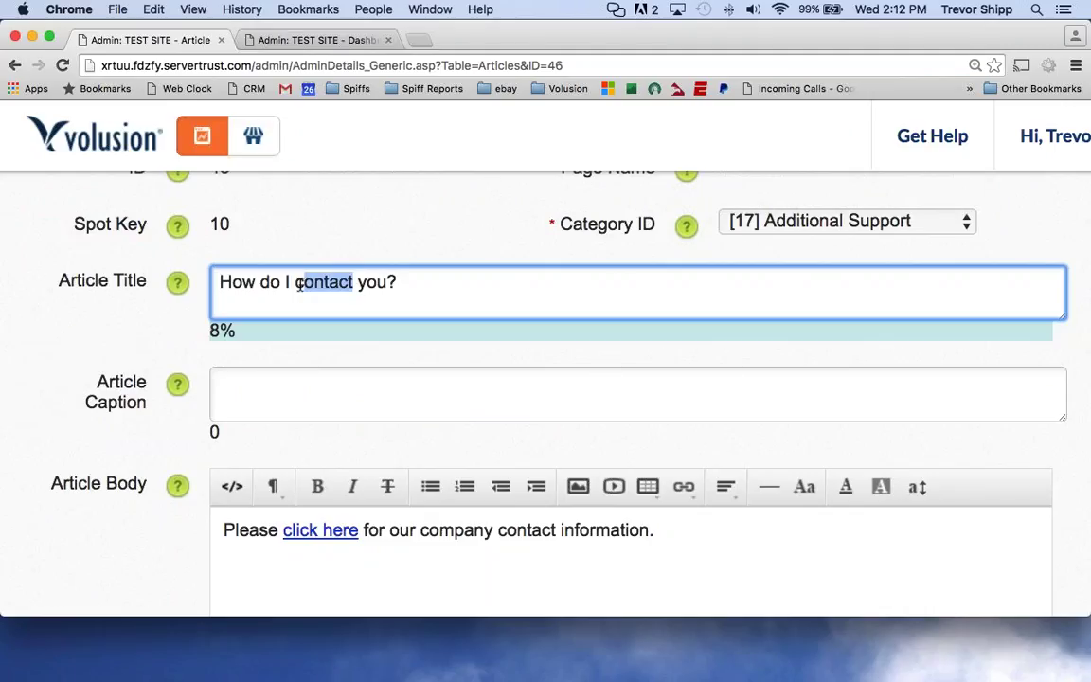
pyautogui.press('BackSpace')
pyautogui.press('BackSpace')
pyautogui.write('email')
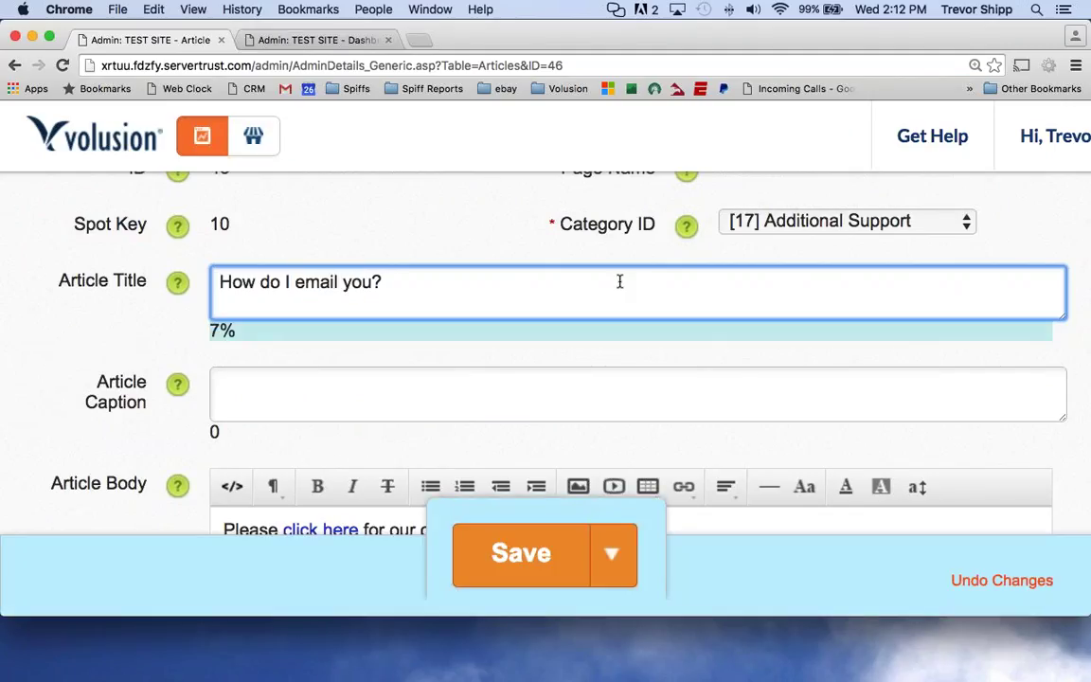
pyautogui.press('super+Right')
pyautogui.press('super+a')
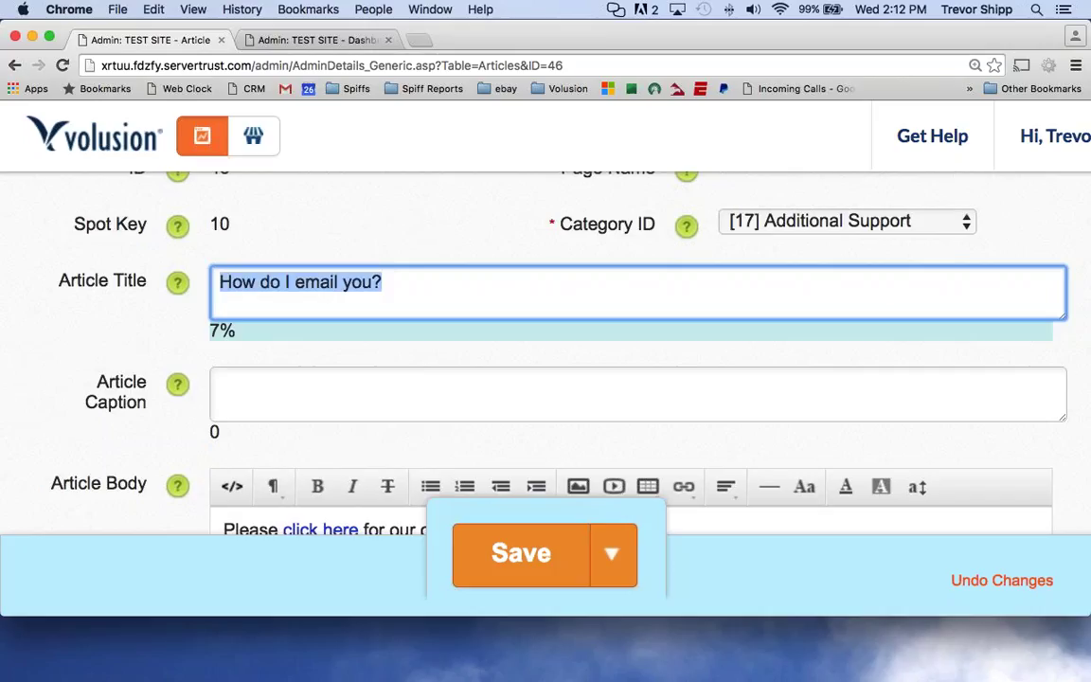
pyautogui.write("What's your conta")
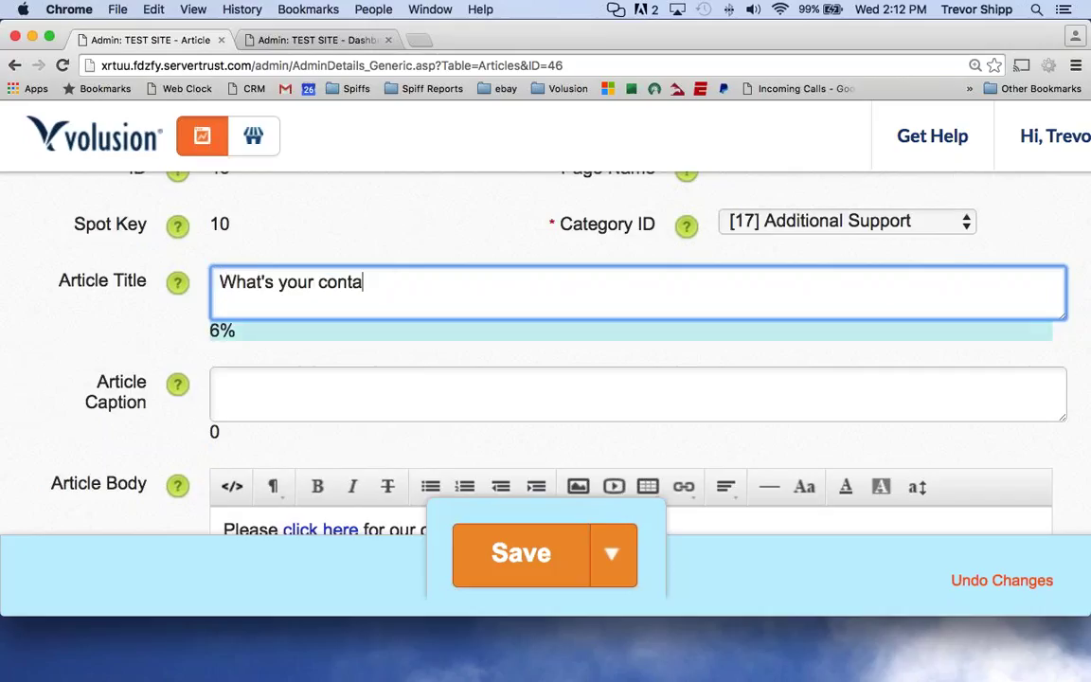
pyautogui.write('ct information?')
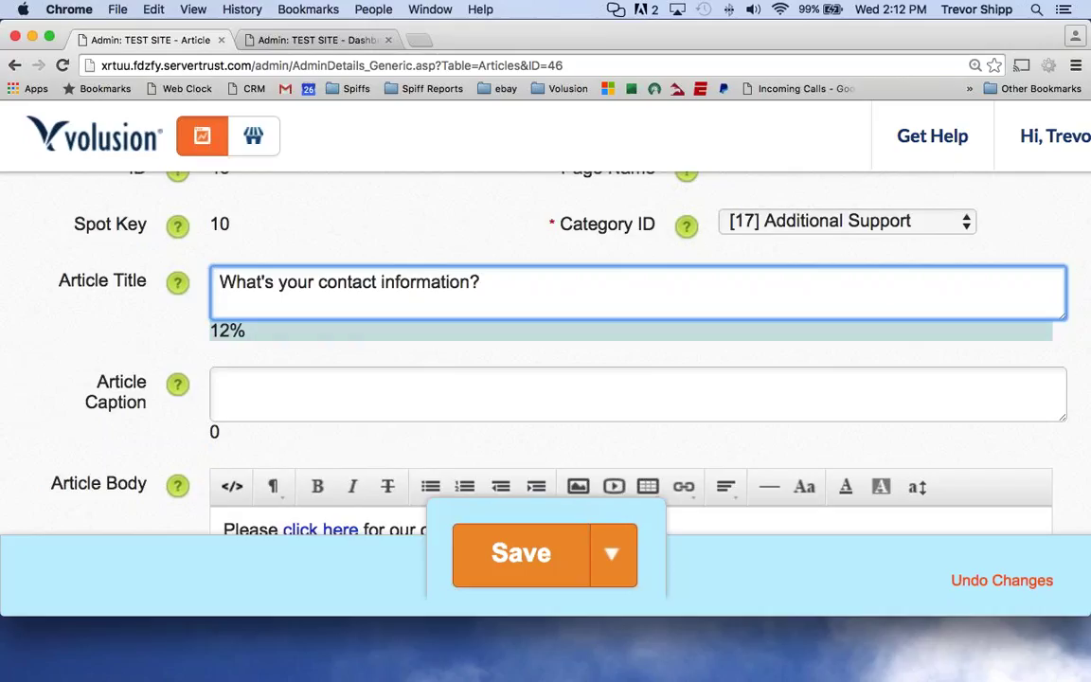
pyautogui.moveTo(487, 280); pyautogui.dragTo(221, 281)
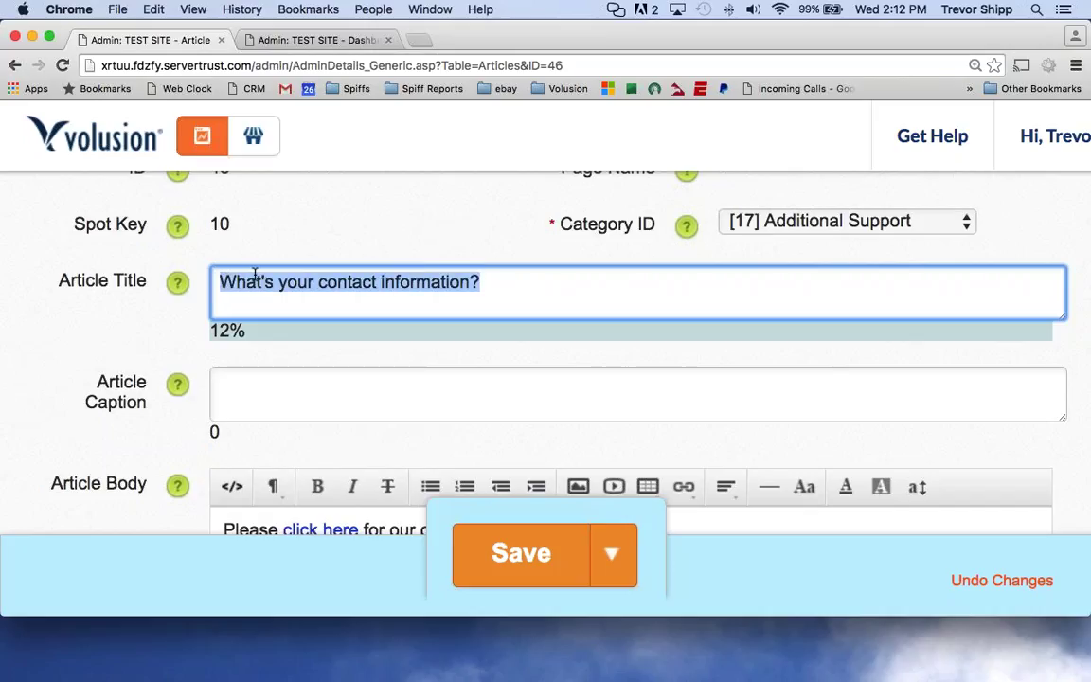
pyautogui.scroll(-4, 365, 272)
# Replace the article 46 body with a sentence giving the contact e-mail address and phone number.
pyautogui.click(474, 431)
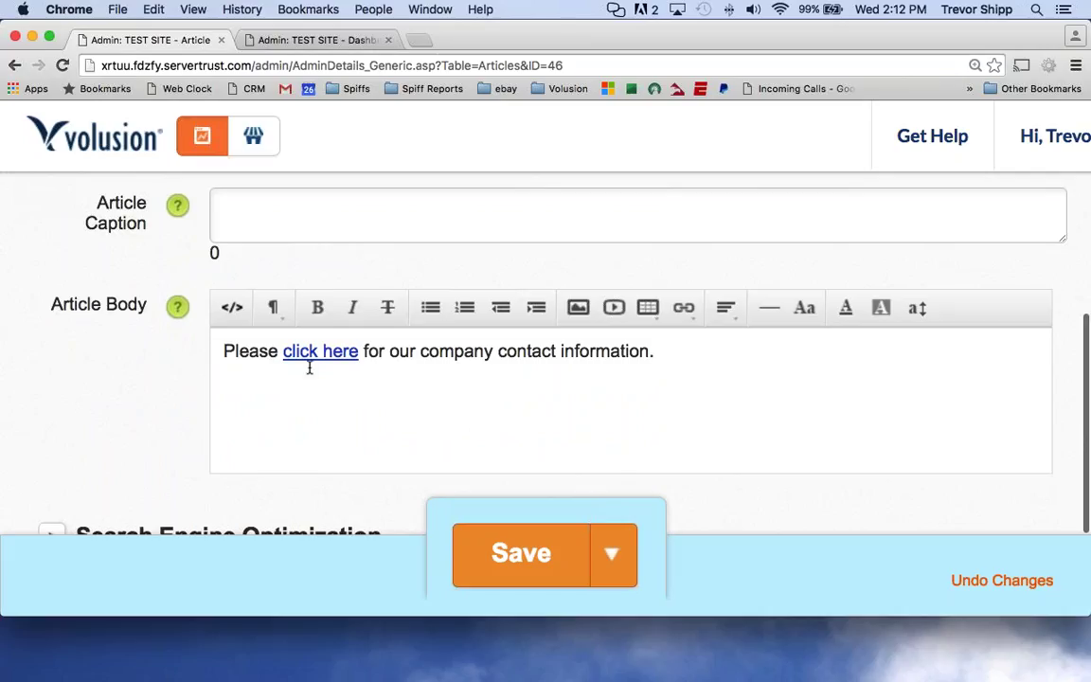
pyautogui.moveTo(663, 351); pyautogui.dragTo(218, 352)
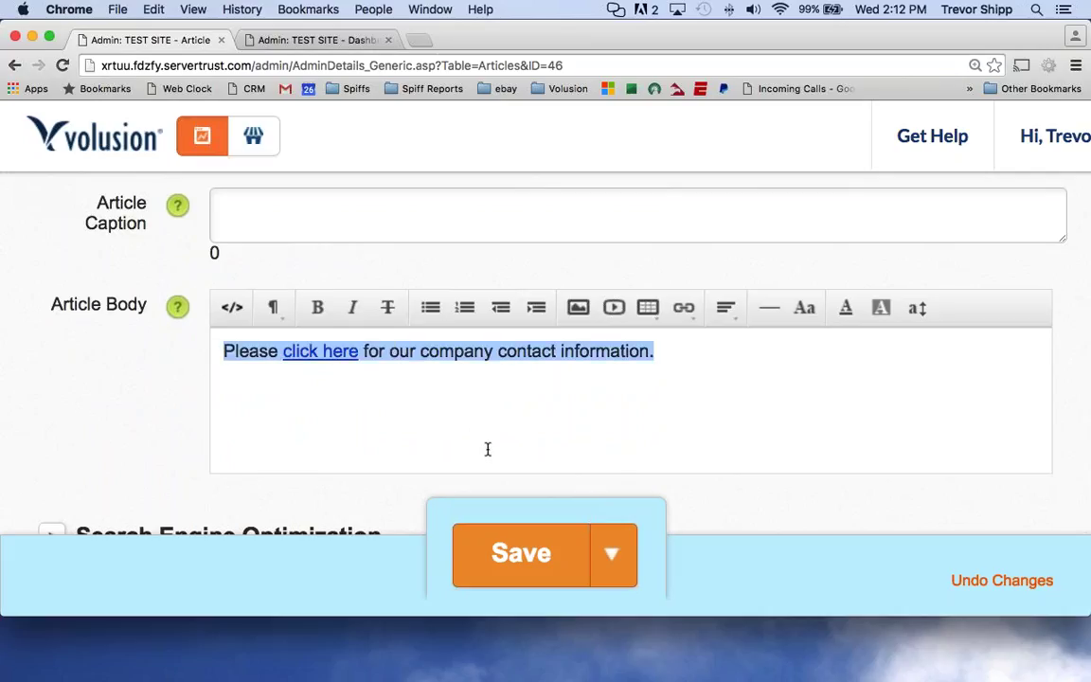
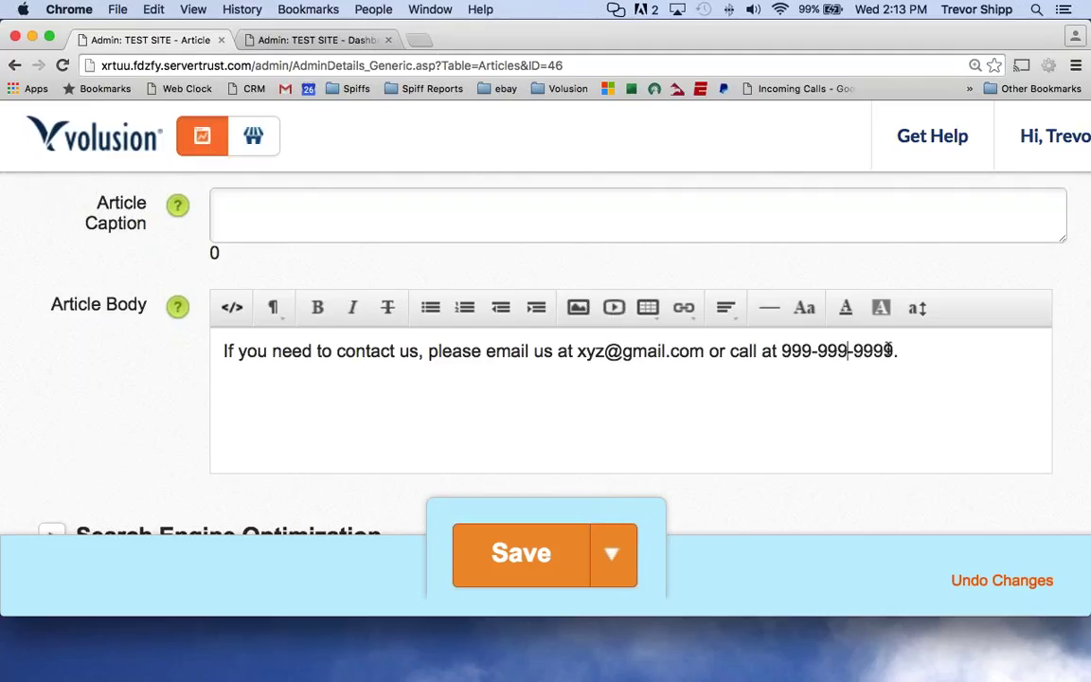
pyautogui.moveTo(899, 352); pyautogui.dragTo(198, 345)
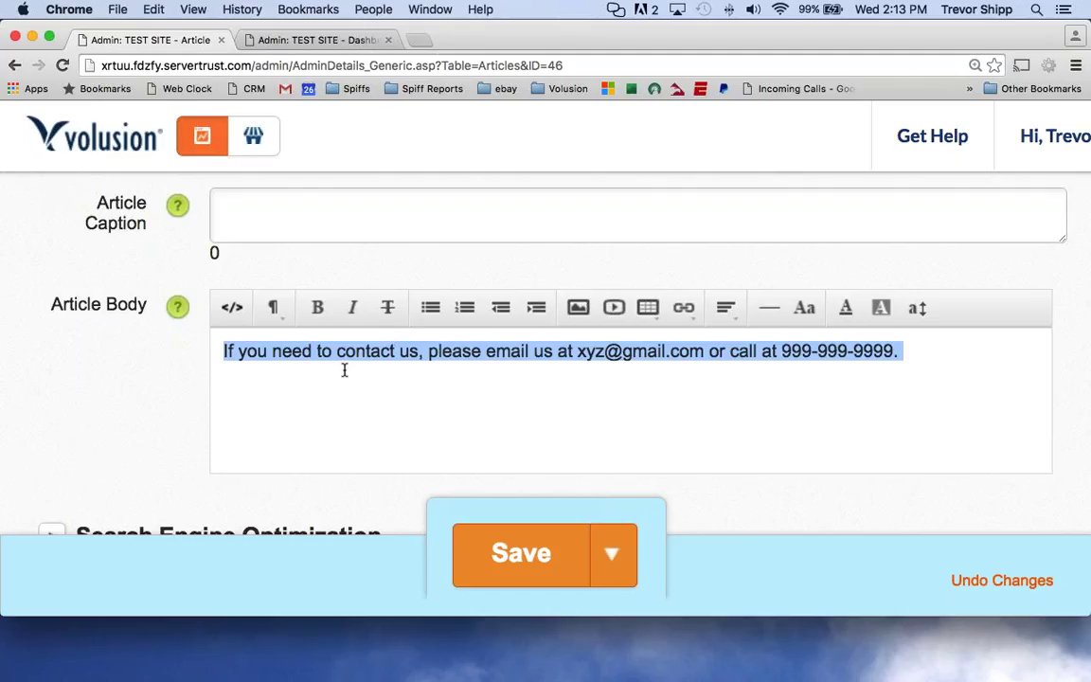
# Rewrite the body as 'For more information about how to contact us, please click here.' and begin linking 'click here'.
pyautogui.press('Delete')
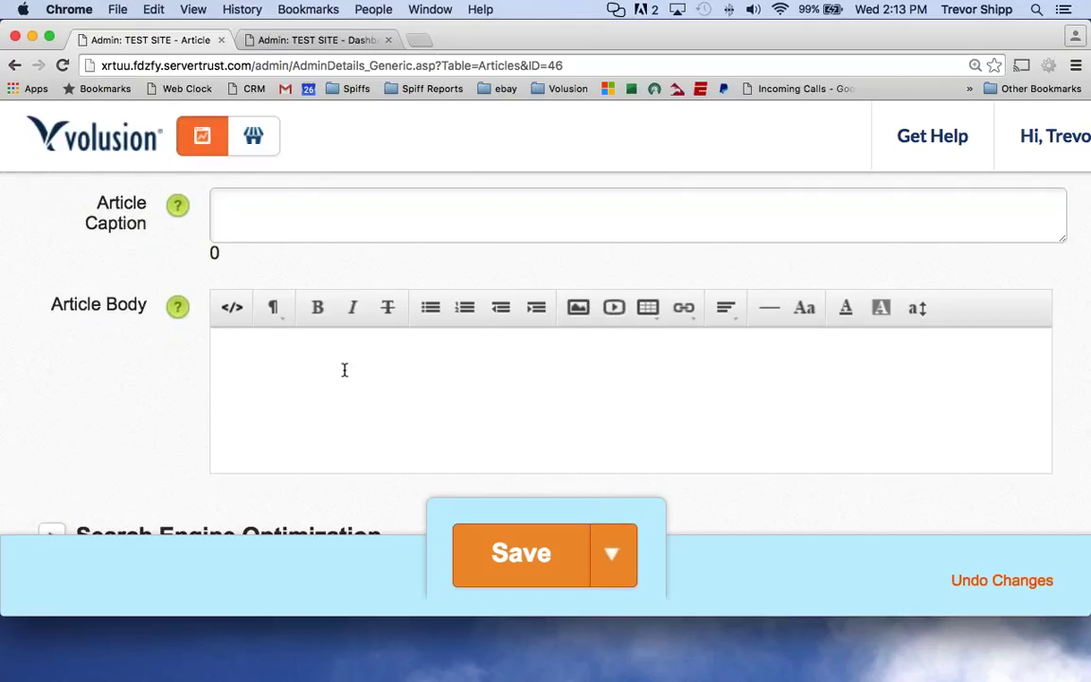
pyautogui.write('For more information abo')
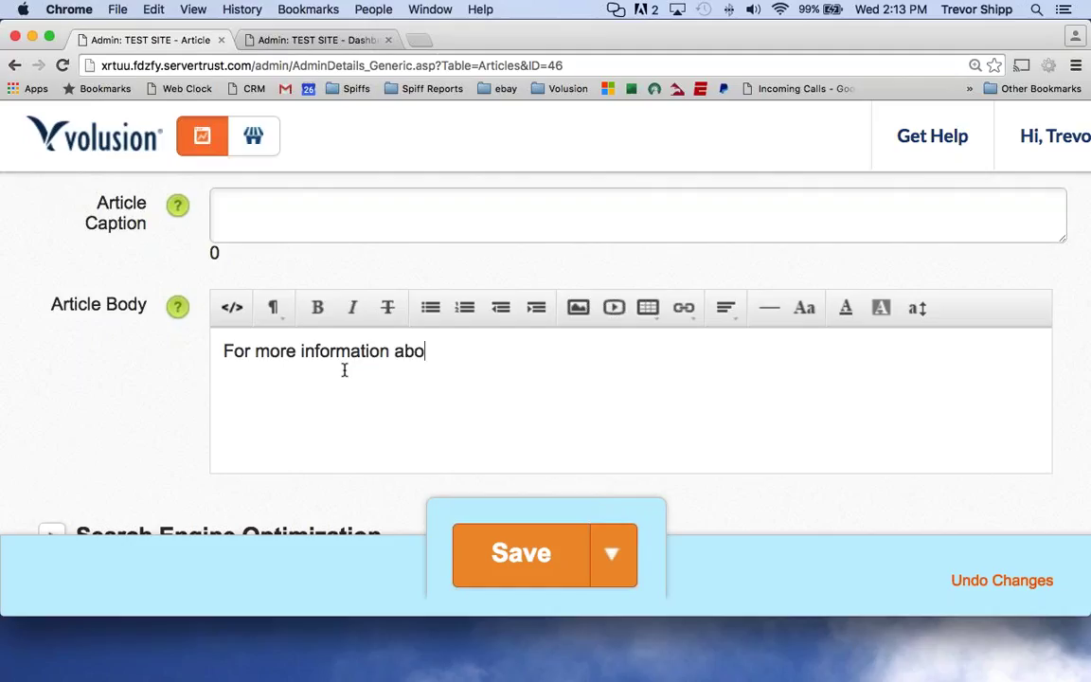
pyautogui.write('ut how to contact us, p')
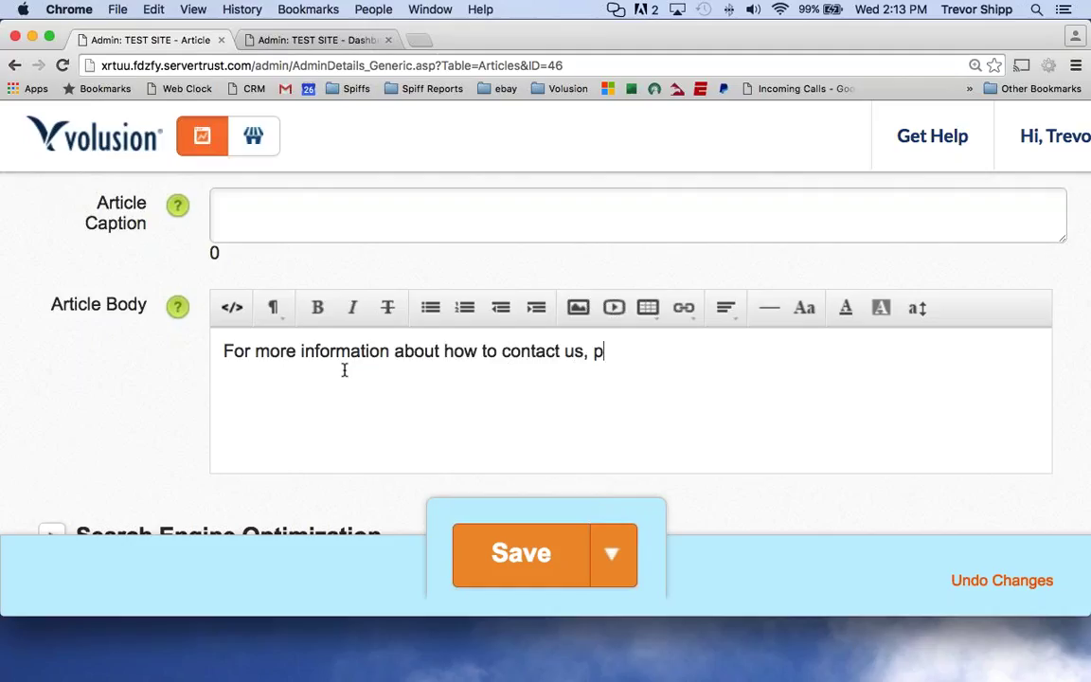
pyautogui.write('lease click here.')
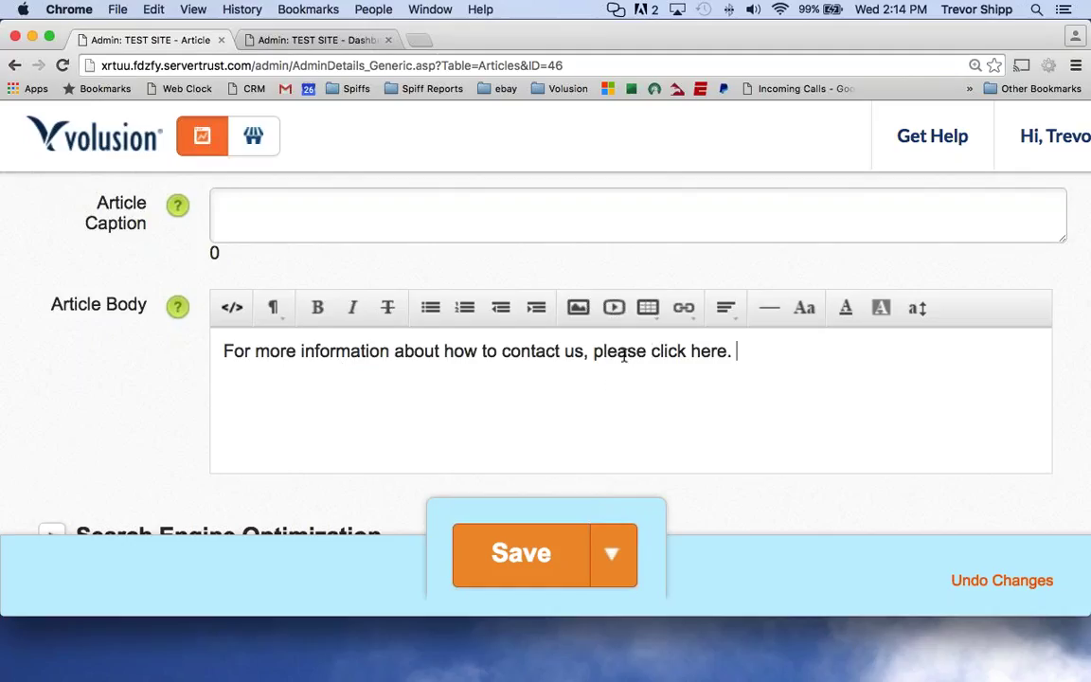
pyautogui.moveTo(651, 352); pyautogui.dragTo(727, 351)
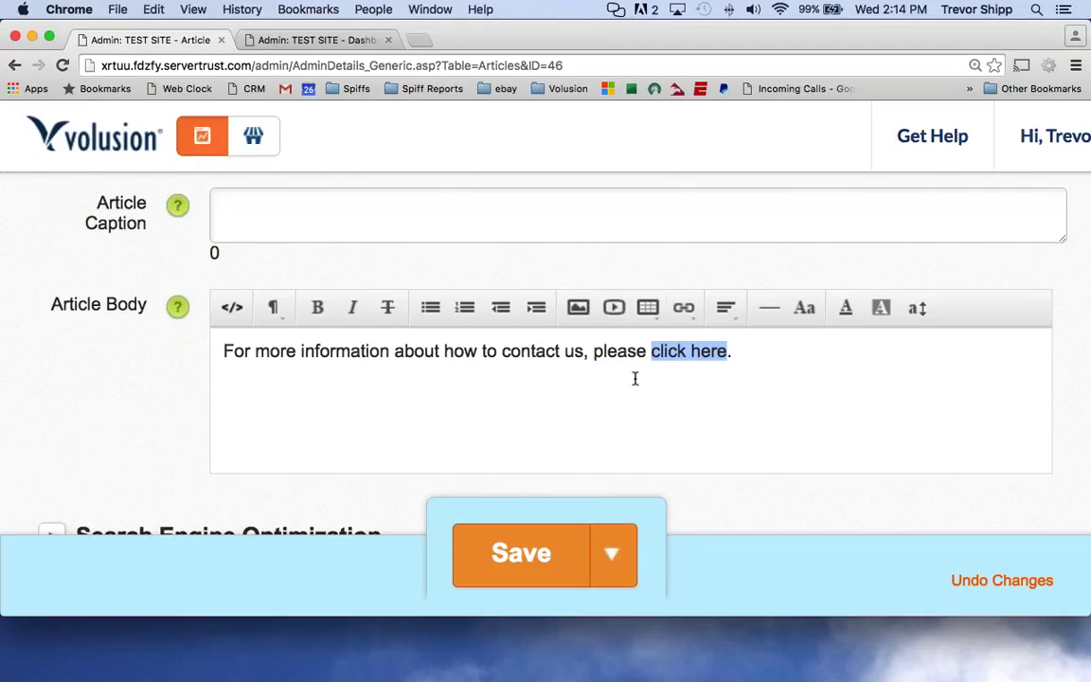
pyautogui.click(684, 312)
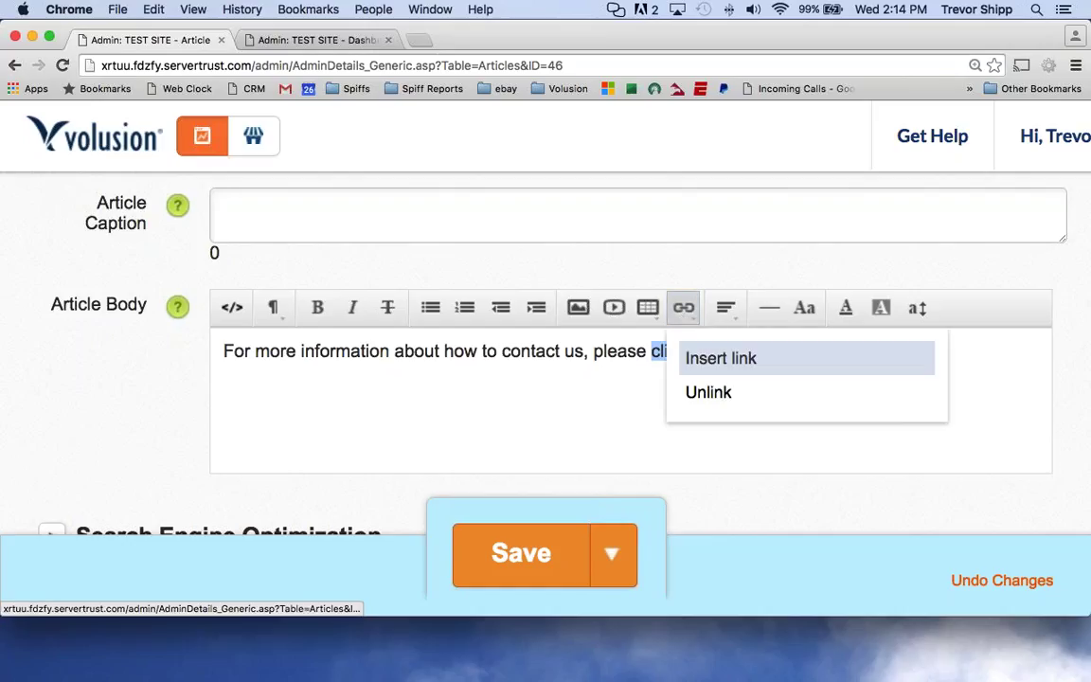
pyautogui.click(813, 364)
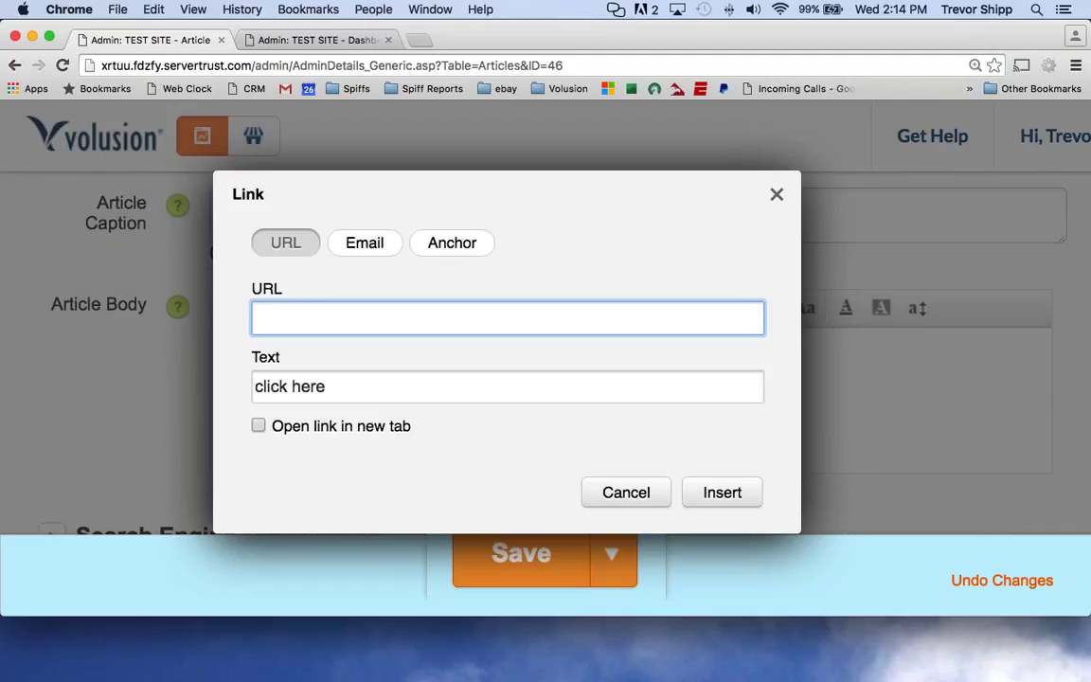
pyautogui.click(776, 194)
# Open the live storefront from the dashboard and go to the Company Info (About Us) page.
pyautogui.click(343, 41)
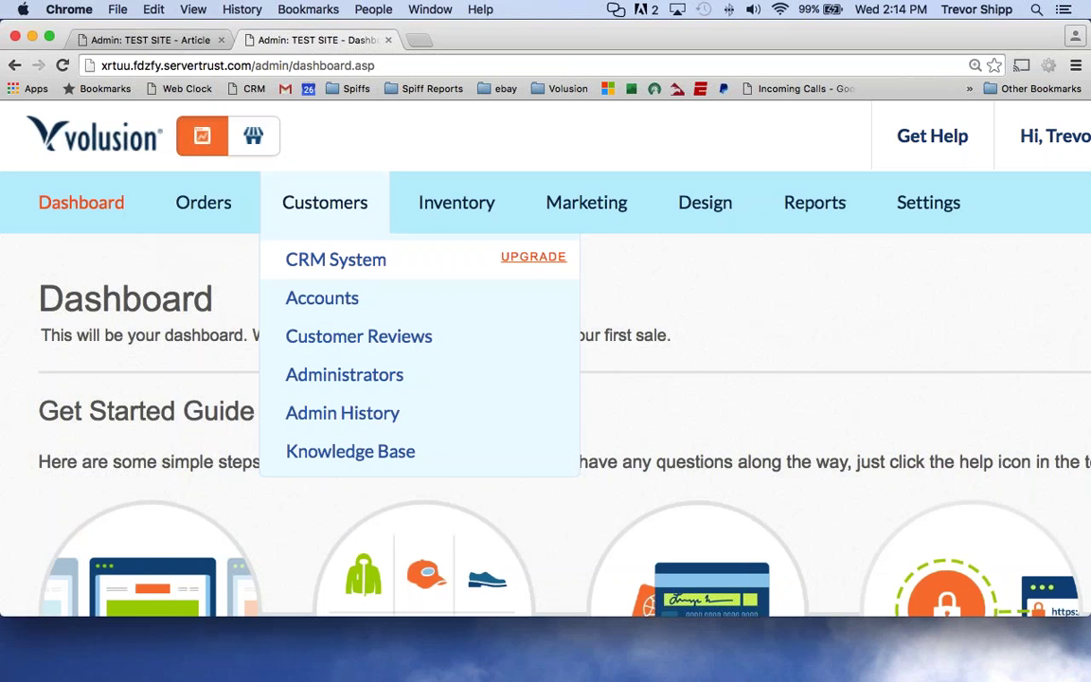
pyautogui.click(253, 136)
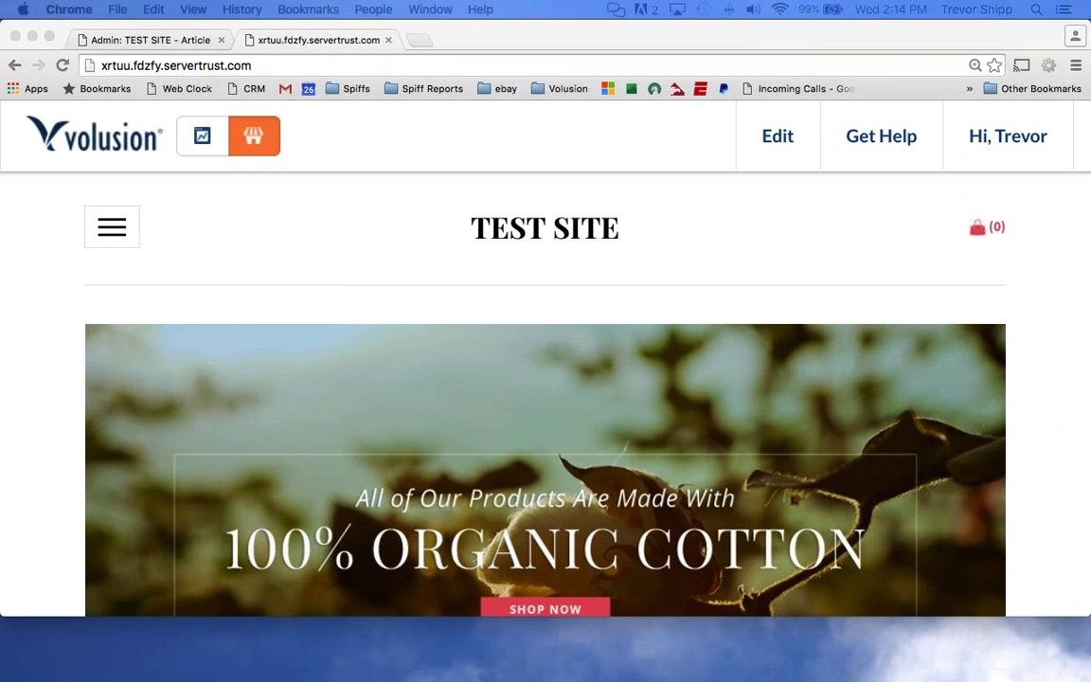
pyautogui.scroll(-15, 601, 197)
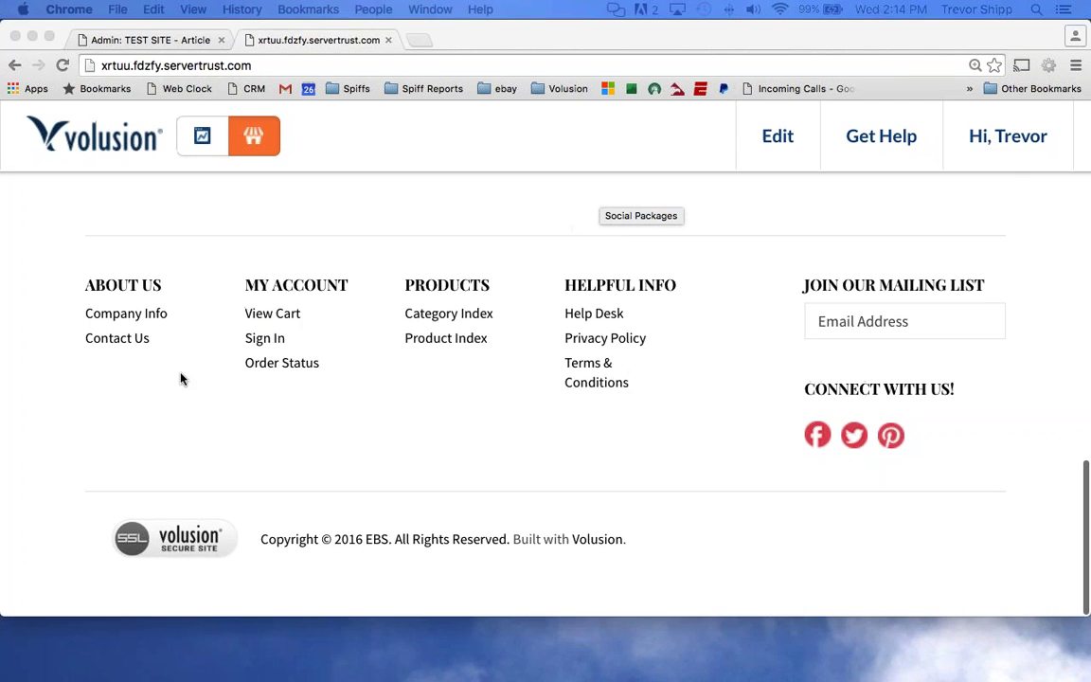
pyautogui.click(147, 382)
pyautogui.scroll(1, 133, 360)
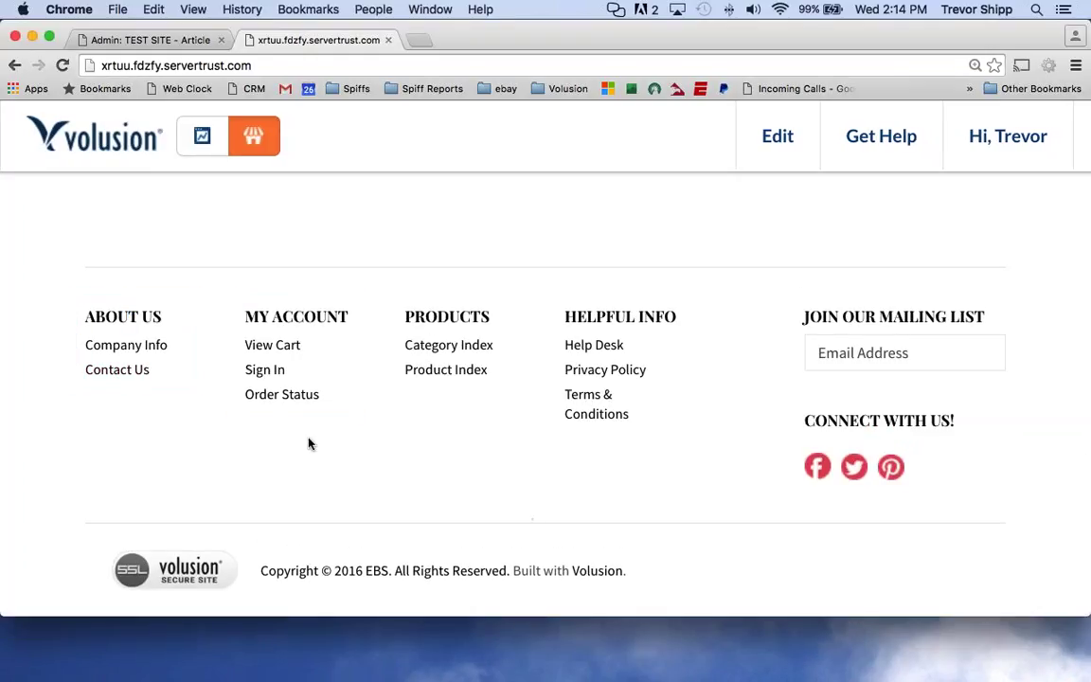
pyautogui.scroll(12, 295, 400)
pyautogui.scroll(-12, 295, 399)
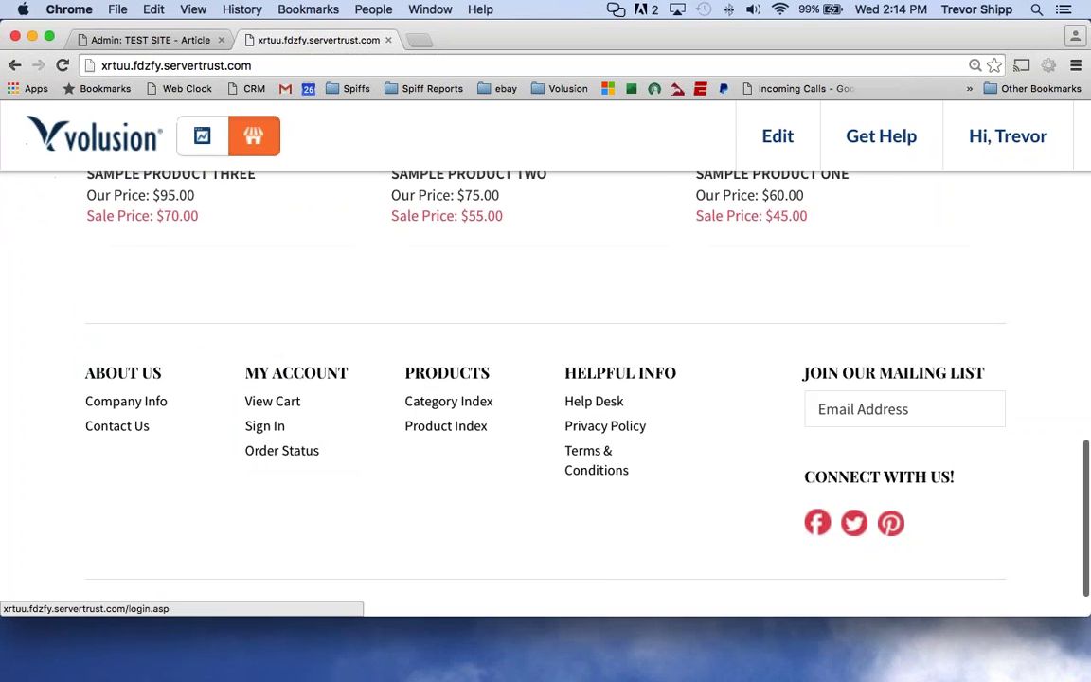
pyautogui.click(126, 403)
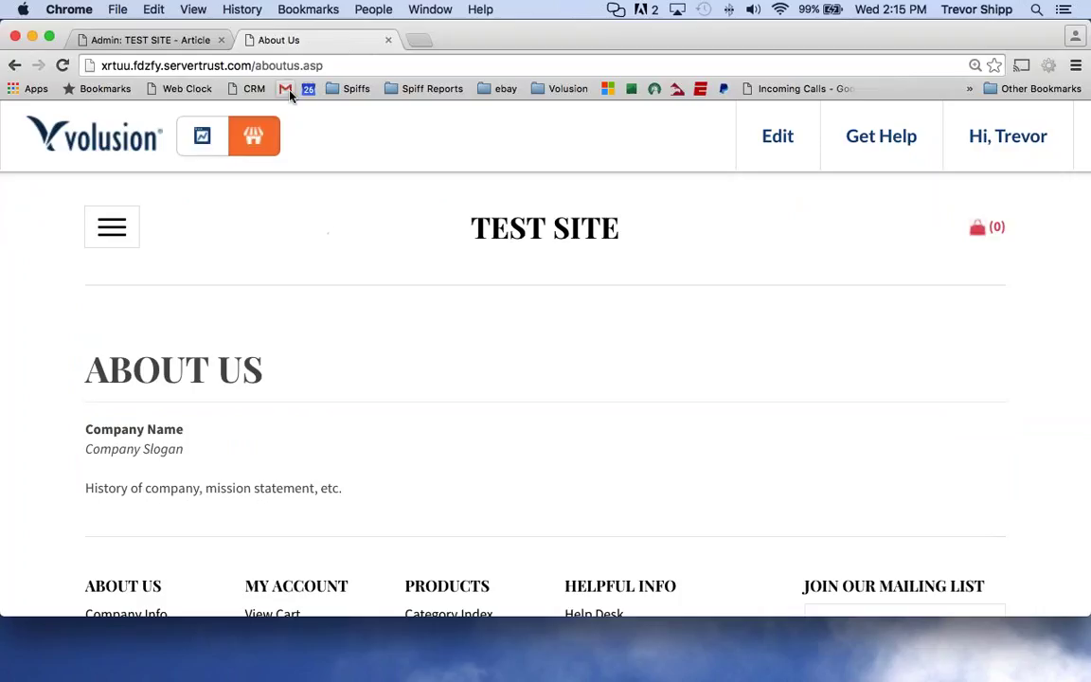
# Select the About Us page's aboutus.asp address in the address bar.
pyautogui.click(360, 64)
pyautogui.click(360, 64)
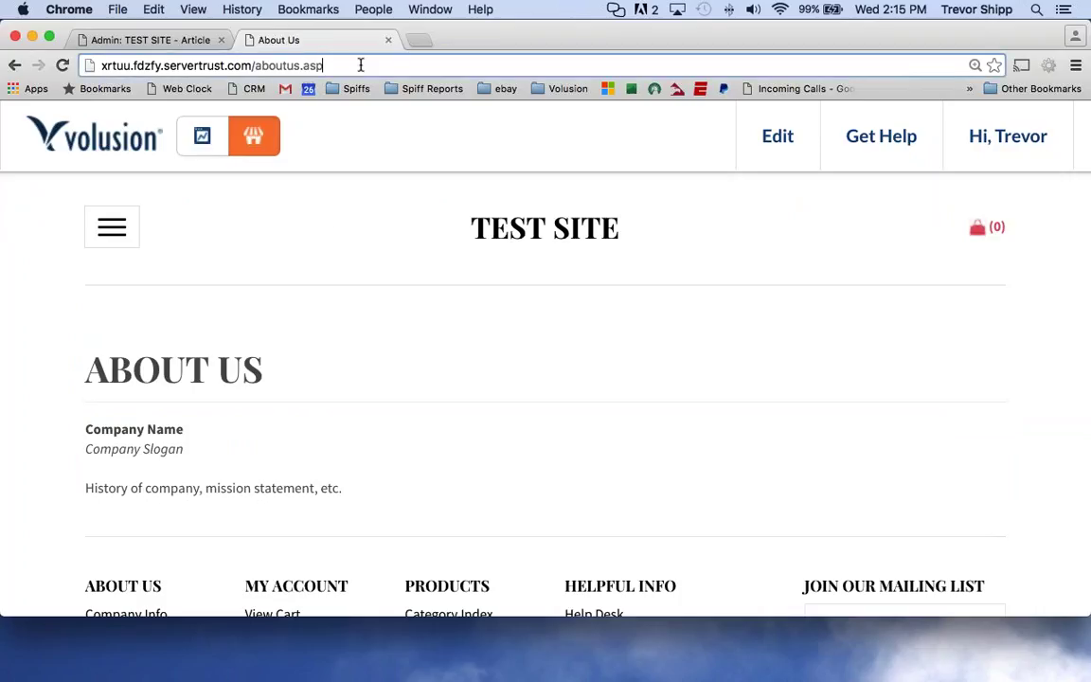
pyautogui.moveTo(360, 65); pyautogui.dragTo(103, 61)
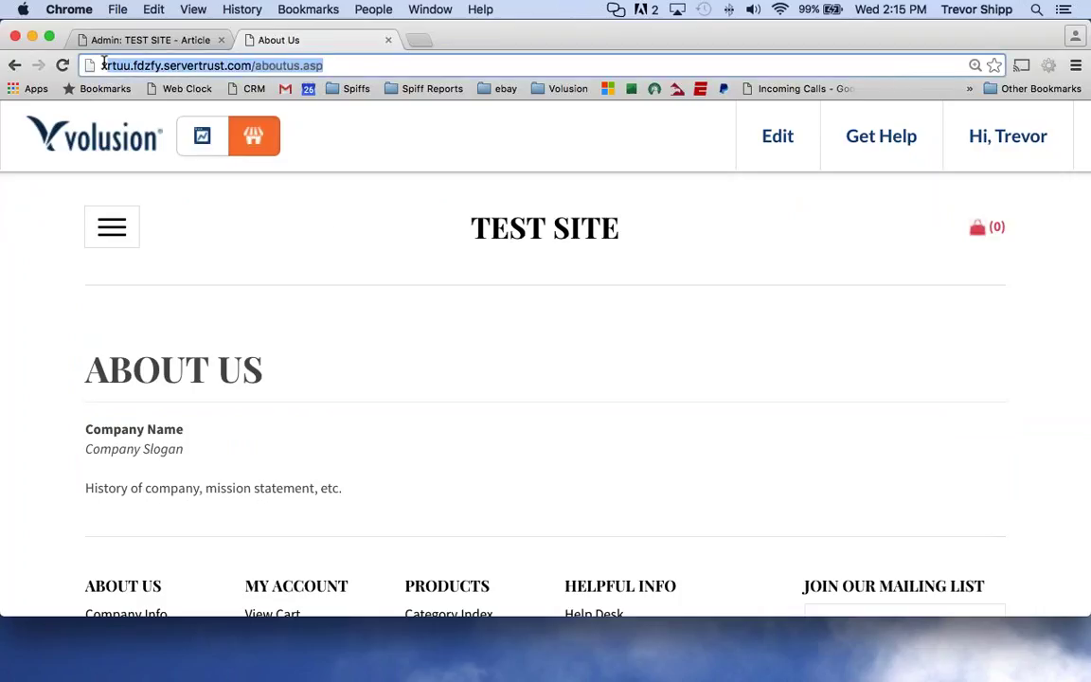
pyautogui.click(103, 63)
pyautogui.moveTo(103, 62); pyautogui.dragTo(298, 64)
pyautogui.moveTo(68, 75); pyautogui.dragTo(117, 92)
pyautogui.moveTo(199, 102)
pyautogui.mouseDown()
pyautogui.moveTo(321, 59)
pyautogui.moveTo(274, 32)
pyautogui.moveTo(95, 35)
pyautogui.moveTo(59, 65)
pyautogui.moveTo(65, 74)
pyautogui.mouseUp()
# Link the words 'click here' in the article body to the aboutus.asp URL.
pyautogui.tripleClick(283, 63)
pyautogui.press('super+c')
pyautogui.click(147, 40)
pyautogui.click(662, 392)
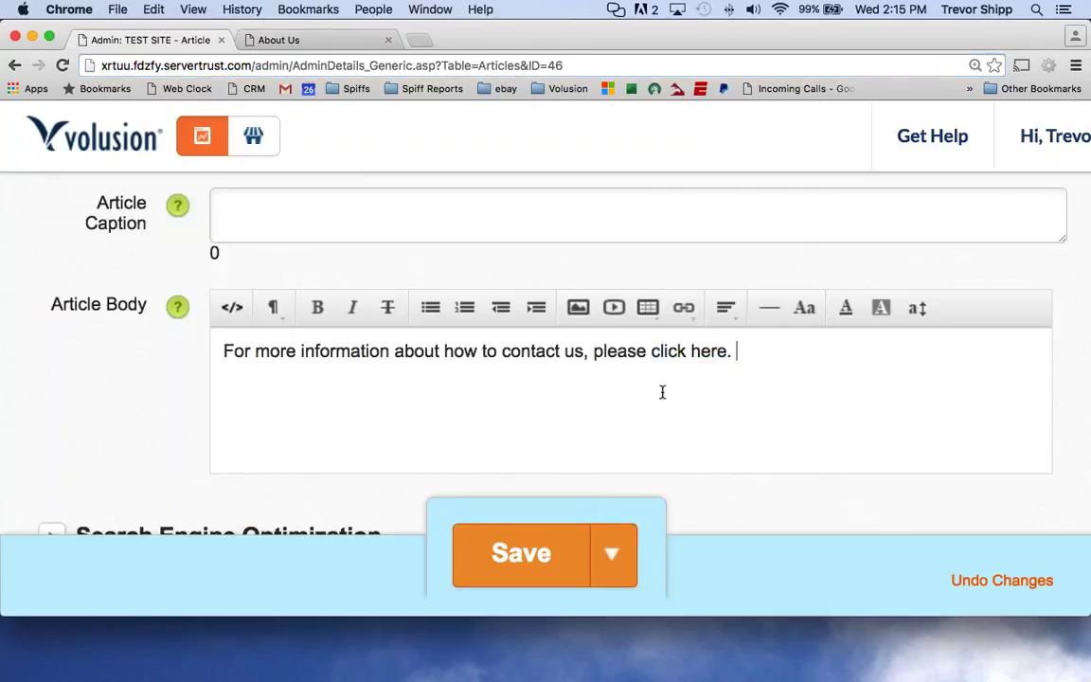
pyautogui.moveTo(652, 351); pyautogui.dragTo(725, 352)
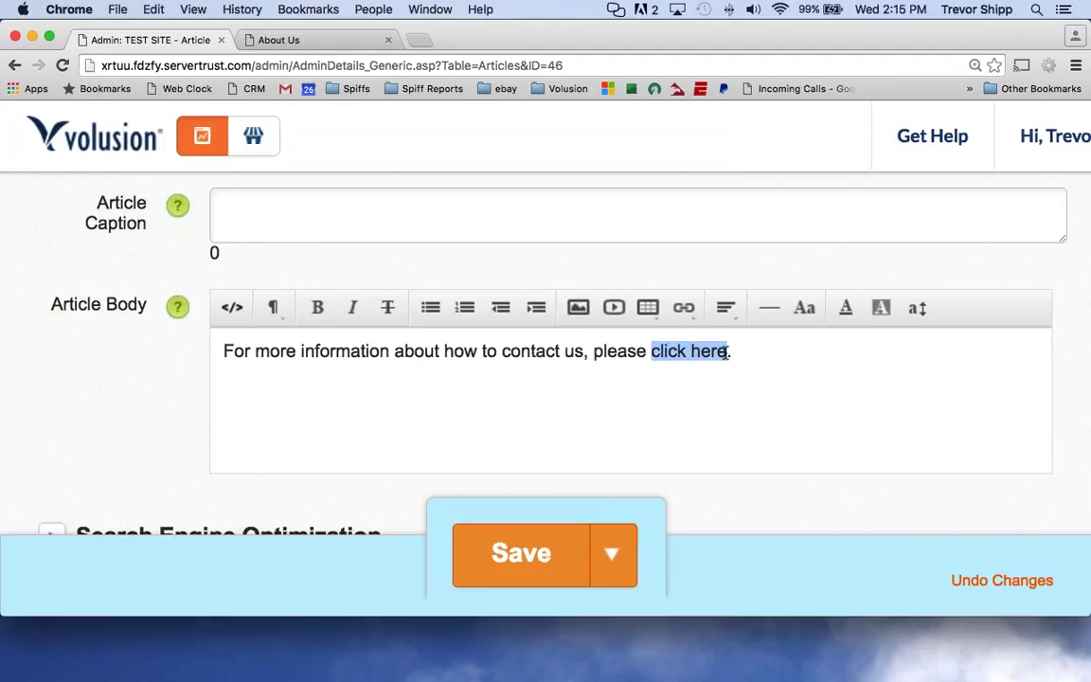
pyautogui.click(684, 307)
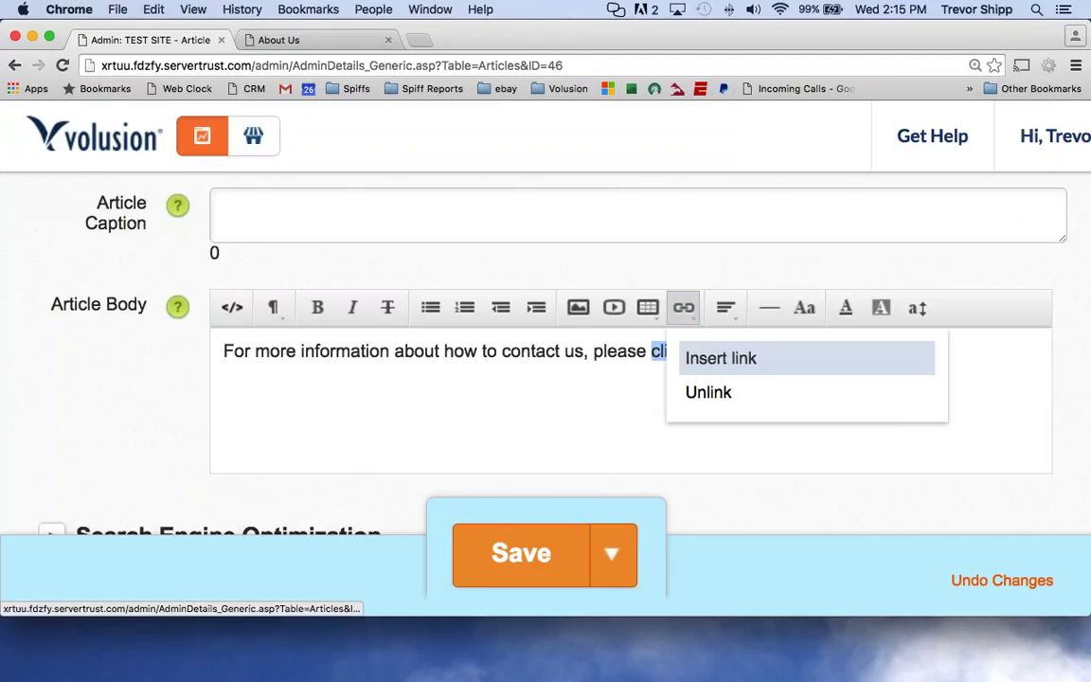
pyautogui.click(721, 358)
pyautogui.click(451, 316)
pyautogui.press('super+v')
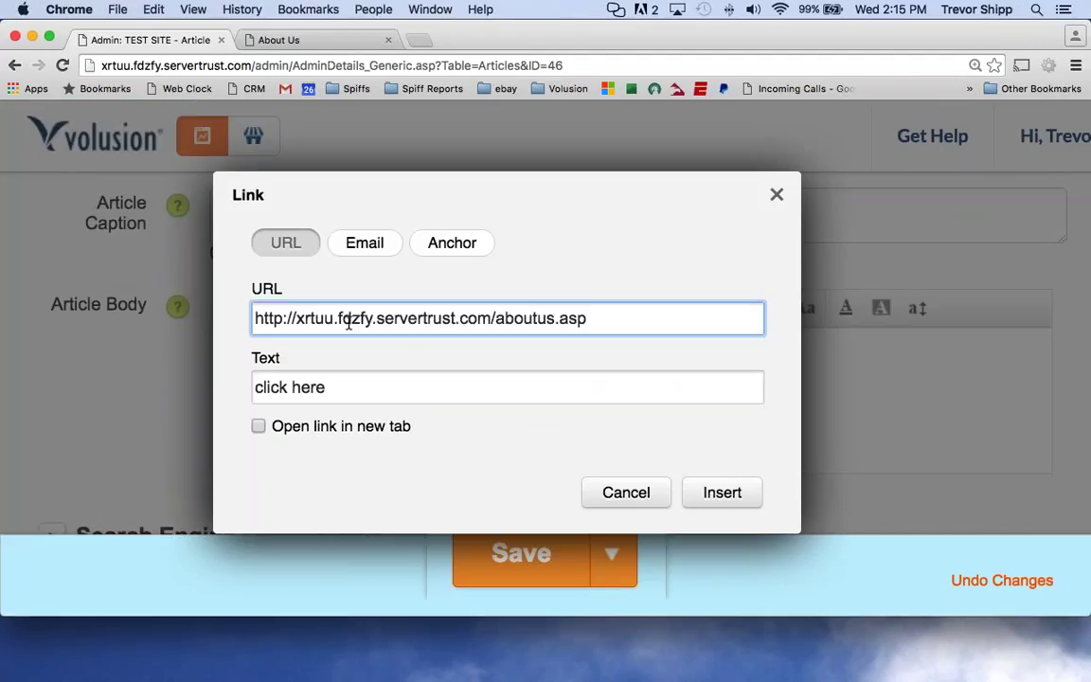
pyautogui.moveTo(660, 321); pyautogui.dragTo(246, 322)
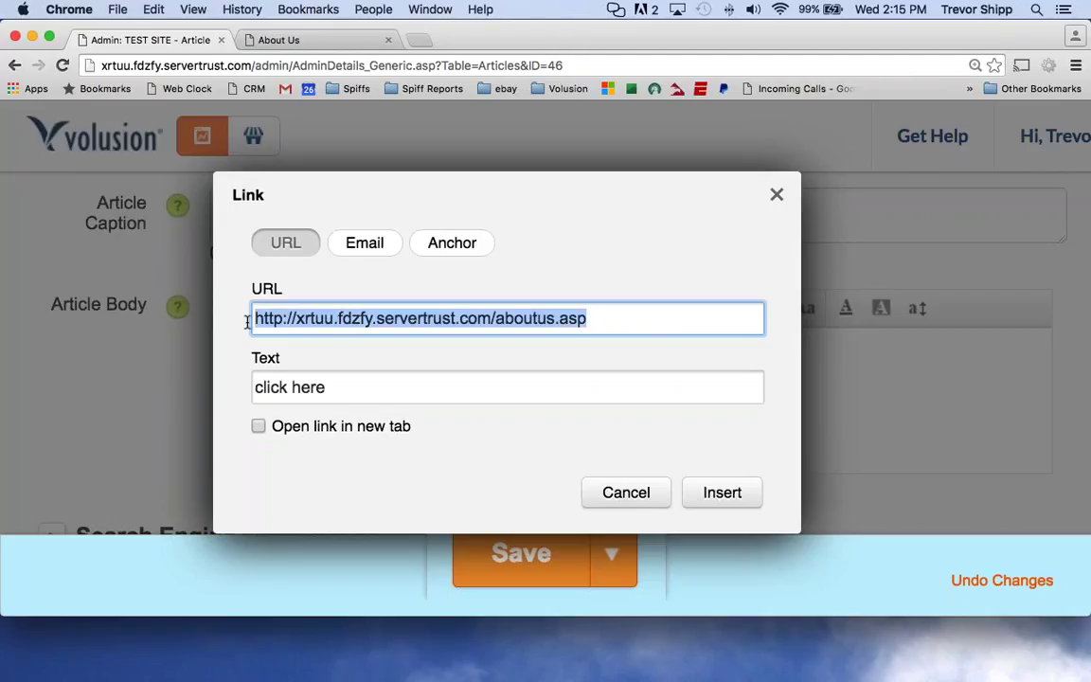
pyautogui.click(707, 492)
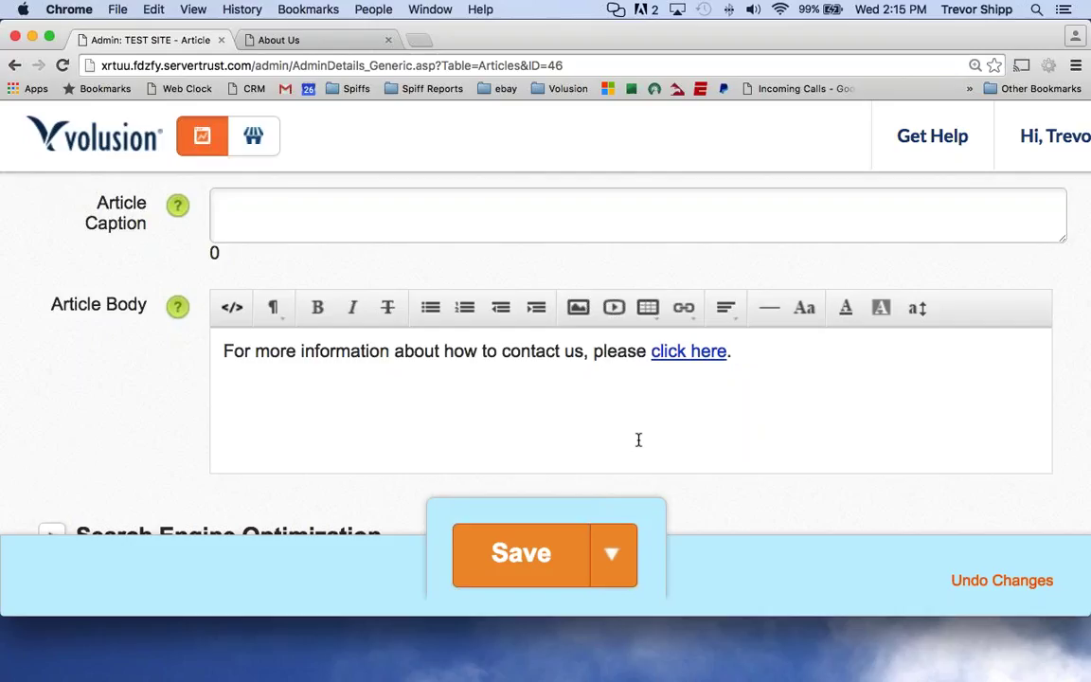
# Delete all the article body text and save article 46.
pyautogui.scroll(1, 638, 429)
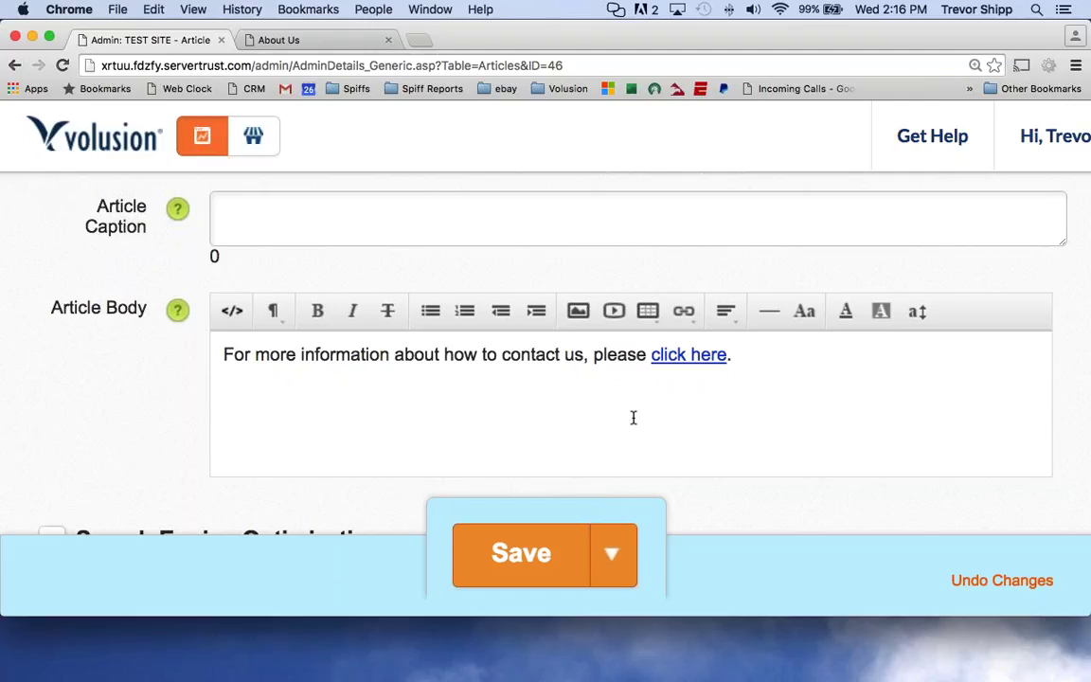
pyautogui.moveTo(723, 365); pyautogui.dragTo(244, 365)
pyautogui.press('Right')
pyautogui.press('super+a')
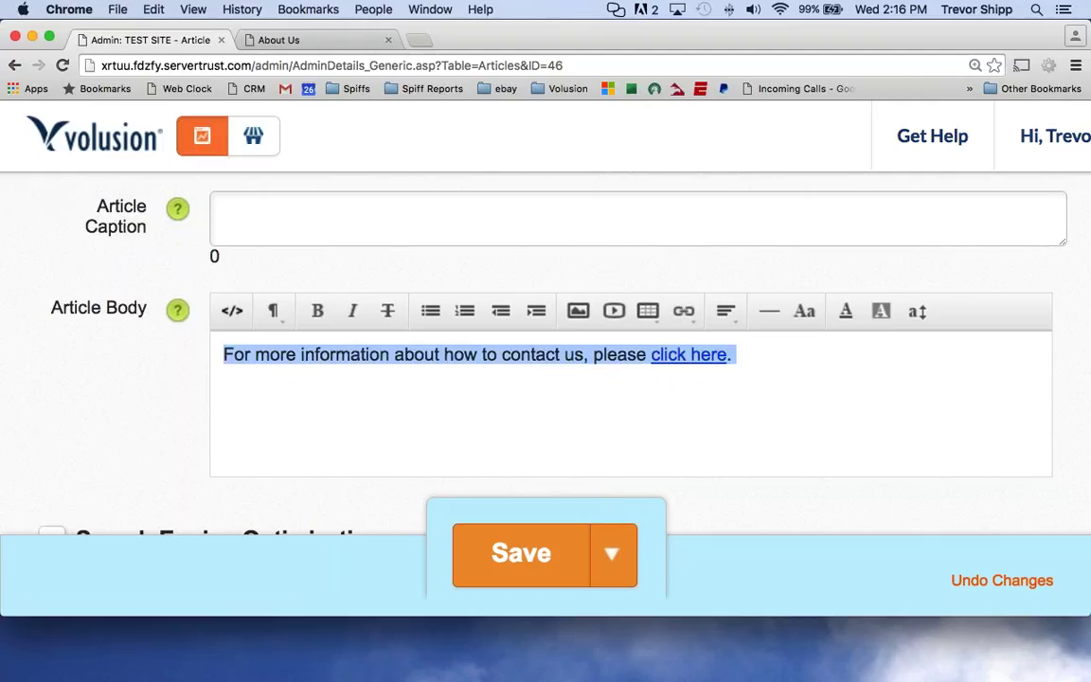
pyautogui.press('BackSpace')
pyautogui.scroll(-3, 502, 560)
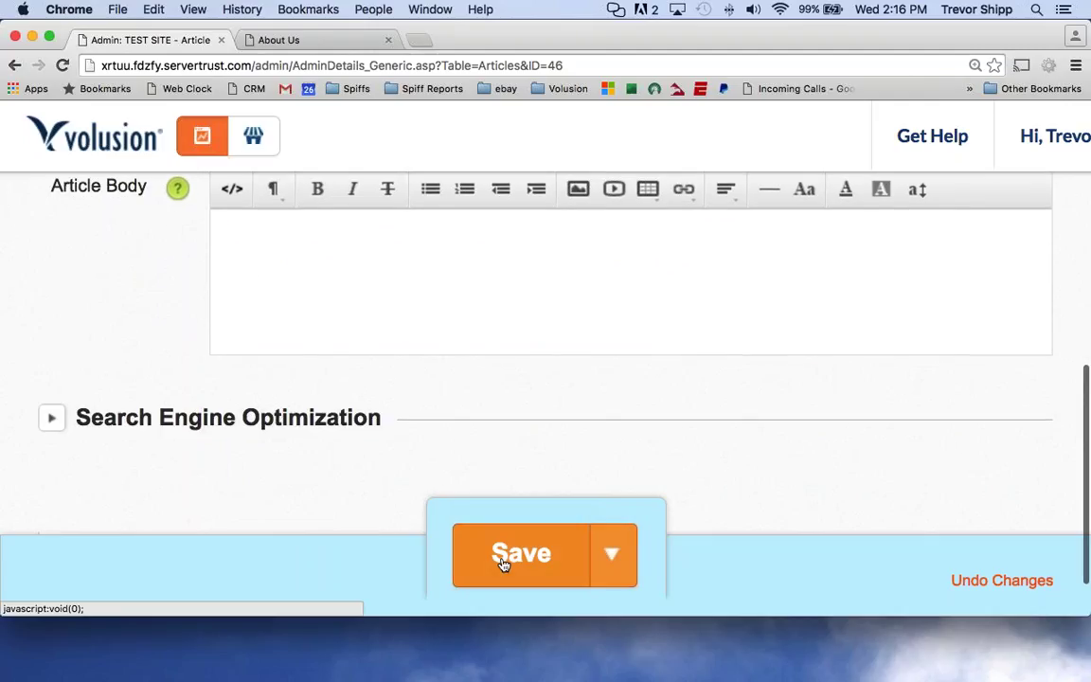
pyautogui.click(503, 563)
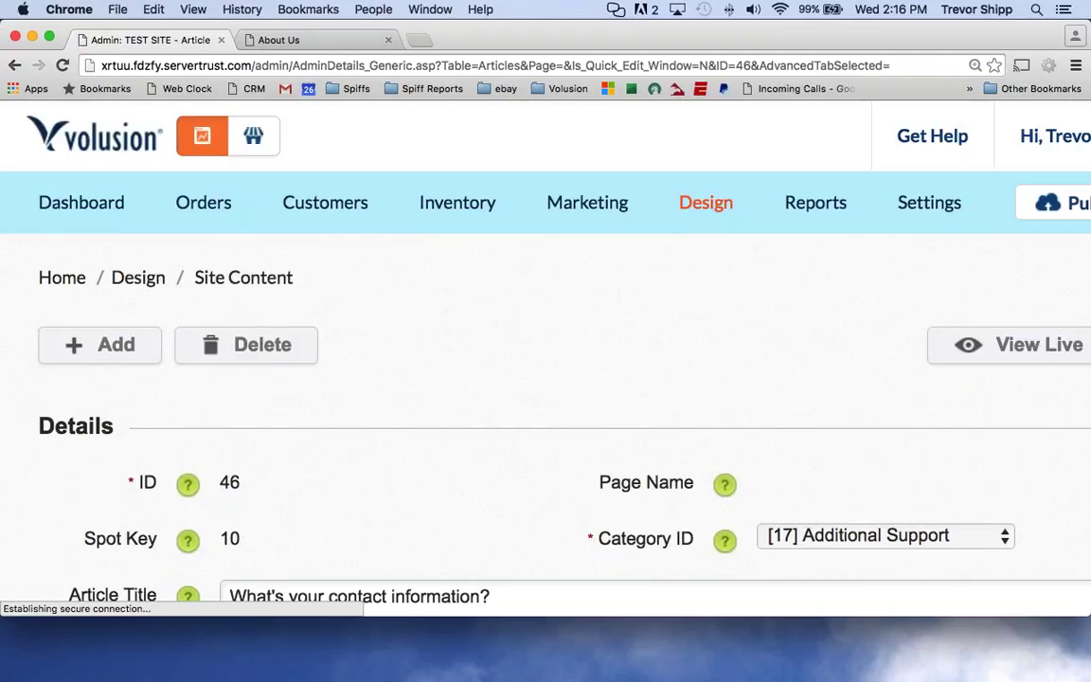
pyautogui.moveTo(703, 197)
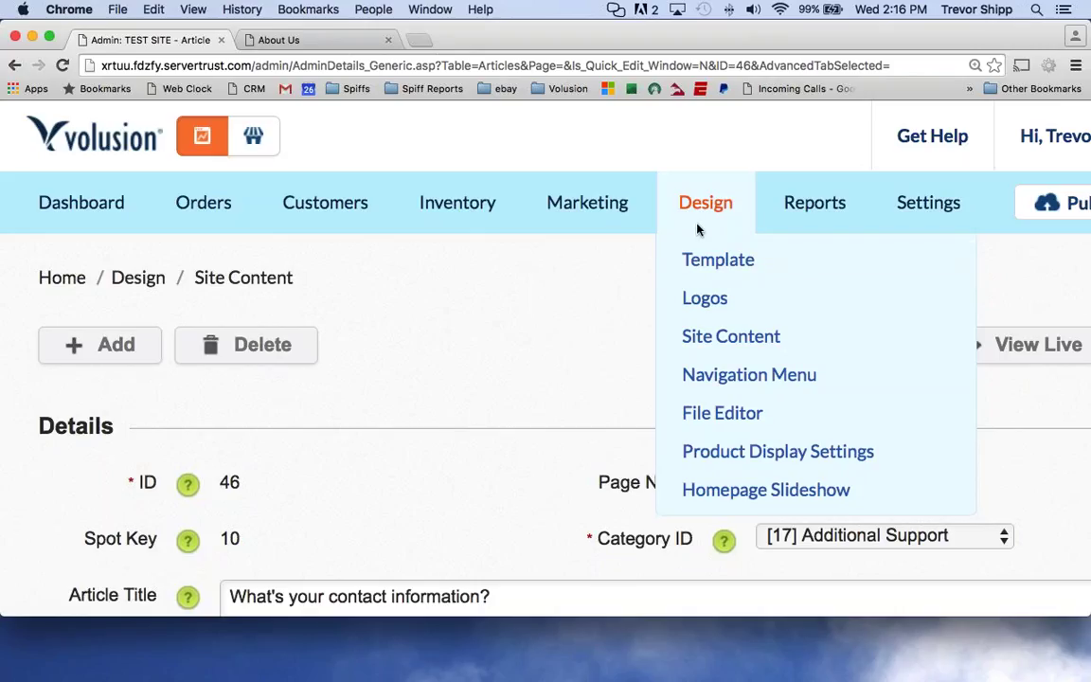
pyautogui.click(704, 339)
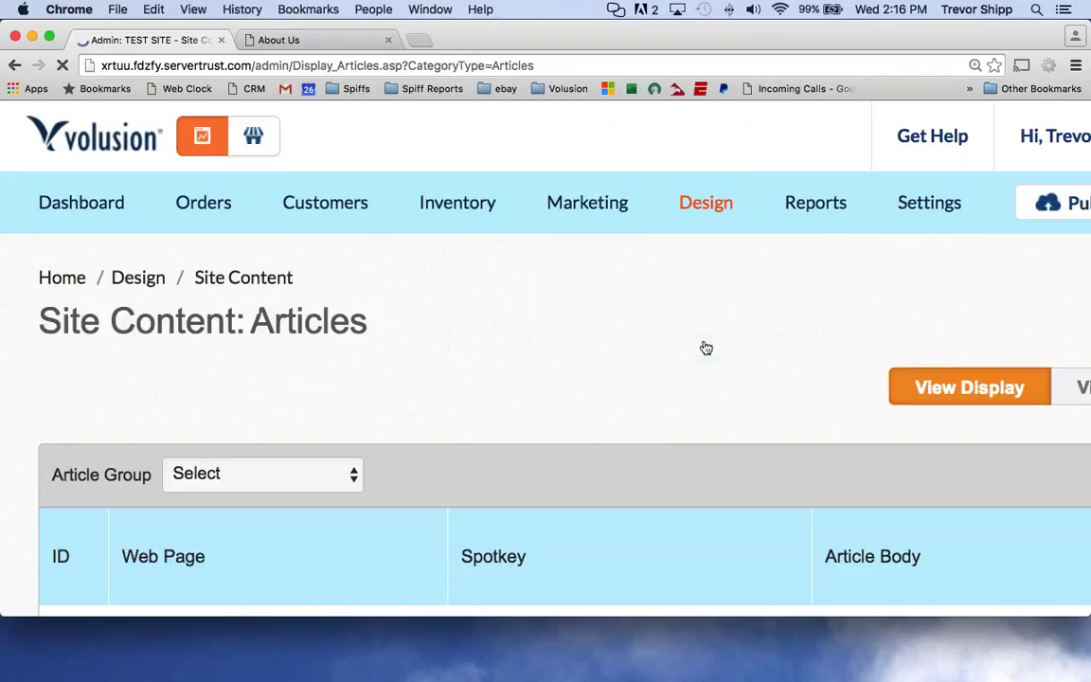
pyautogui.scroll(-5, 246, 355)
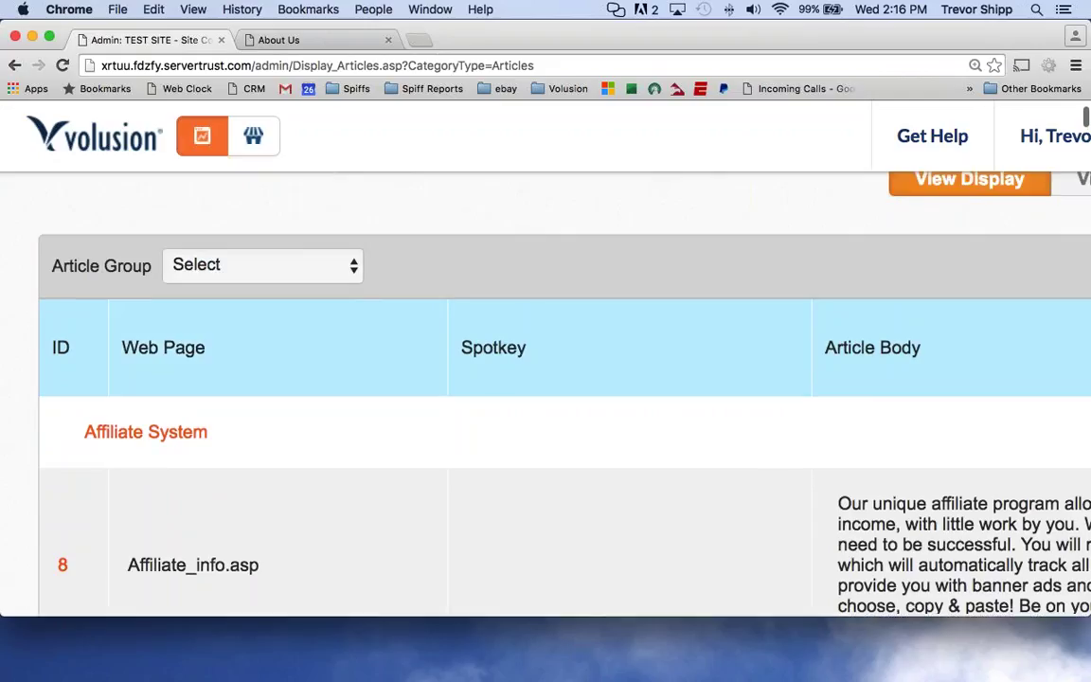
pyautogui.click(273, 268)
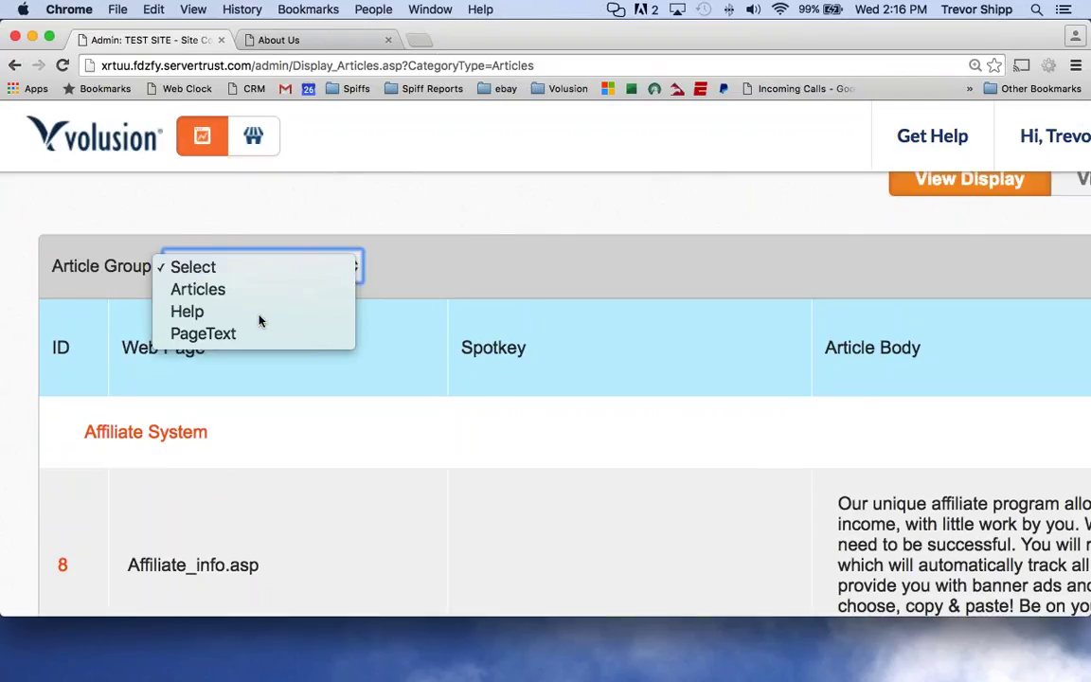
pyautogui.click(261, 317)
pyautogui.scroll(-5, 260, 320)
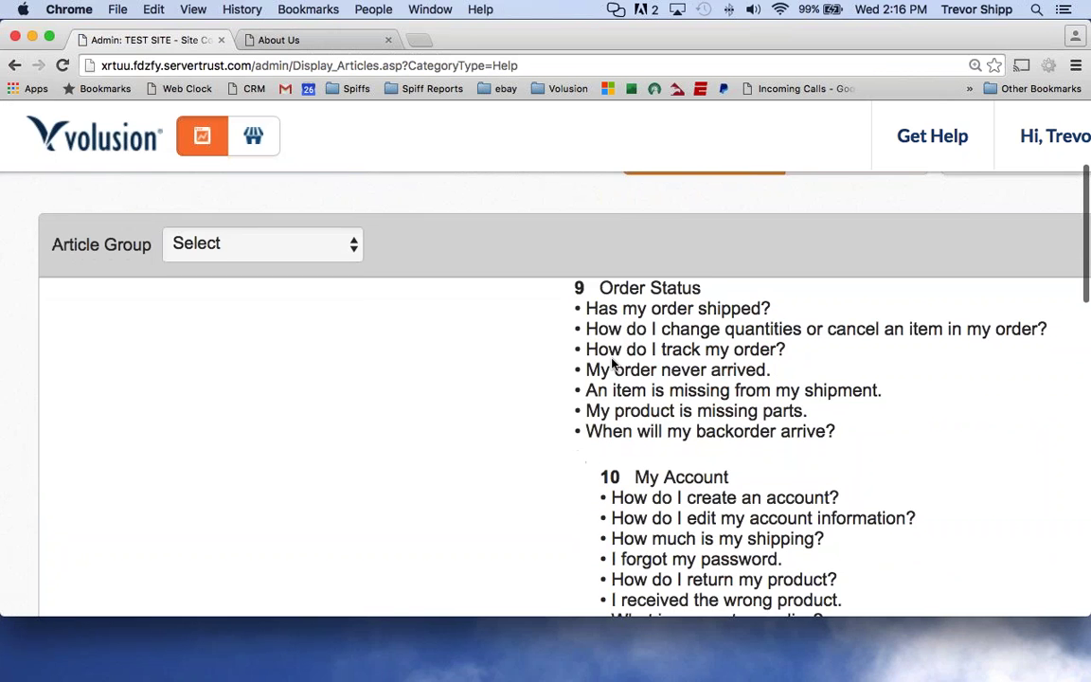
pyautogui.scroll(-15, 602, 369)
pyautogui.scroll(-5, 676, 542)
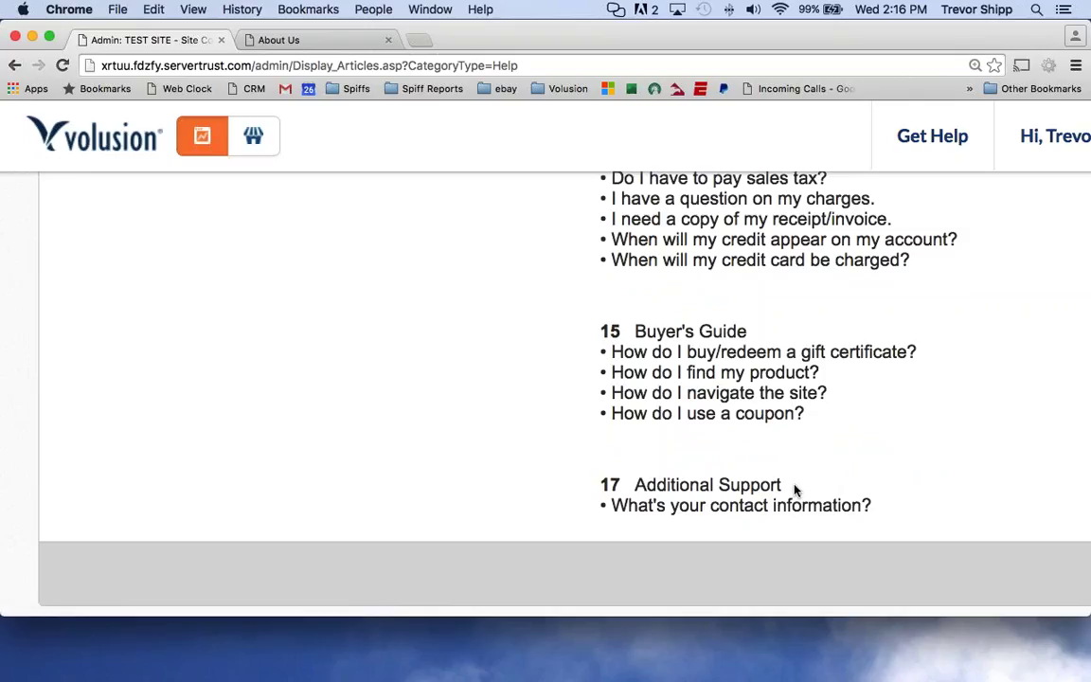
pyautogui.scroll(2, 703, 446)
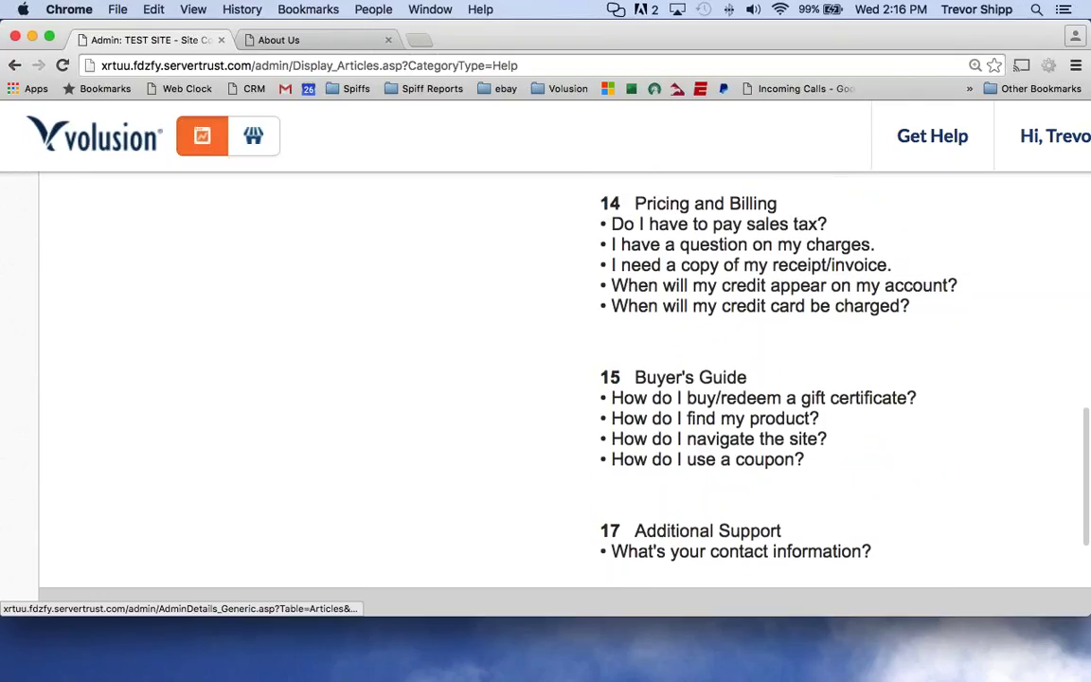
pyautogui.scroll(5, 717, 372)
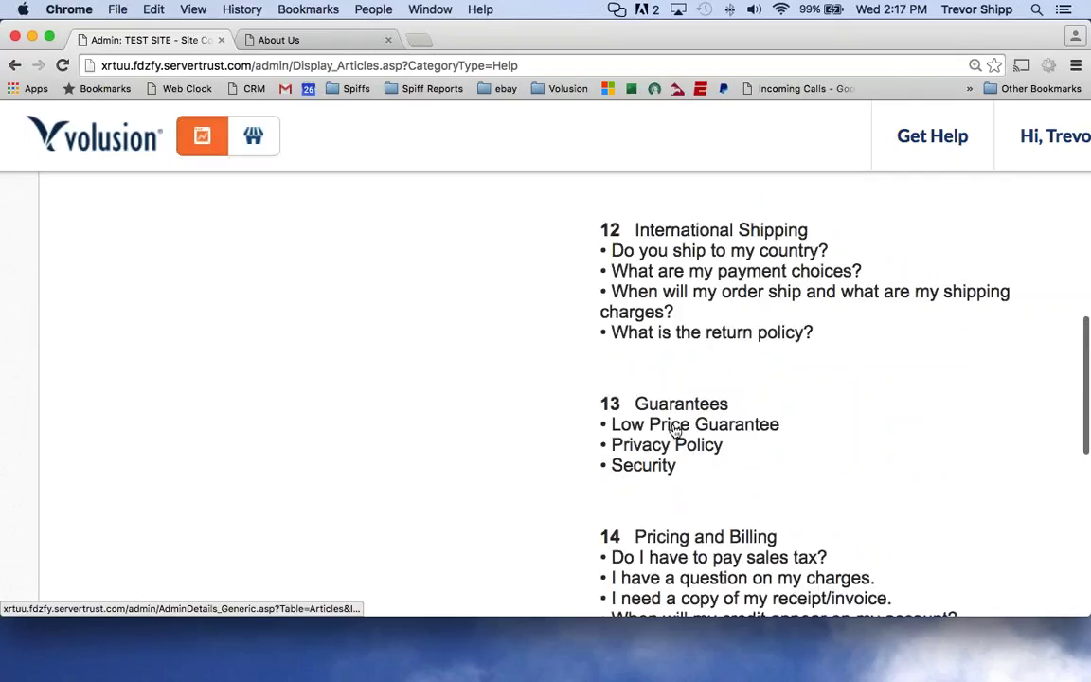
# Open the Low Price Guarantee article and select its title and body text.
pyautogui.click(678, 428)
pyautogui.scroll(-5, 614, 427)
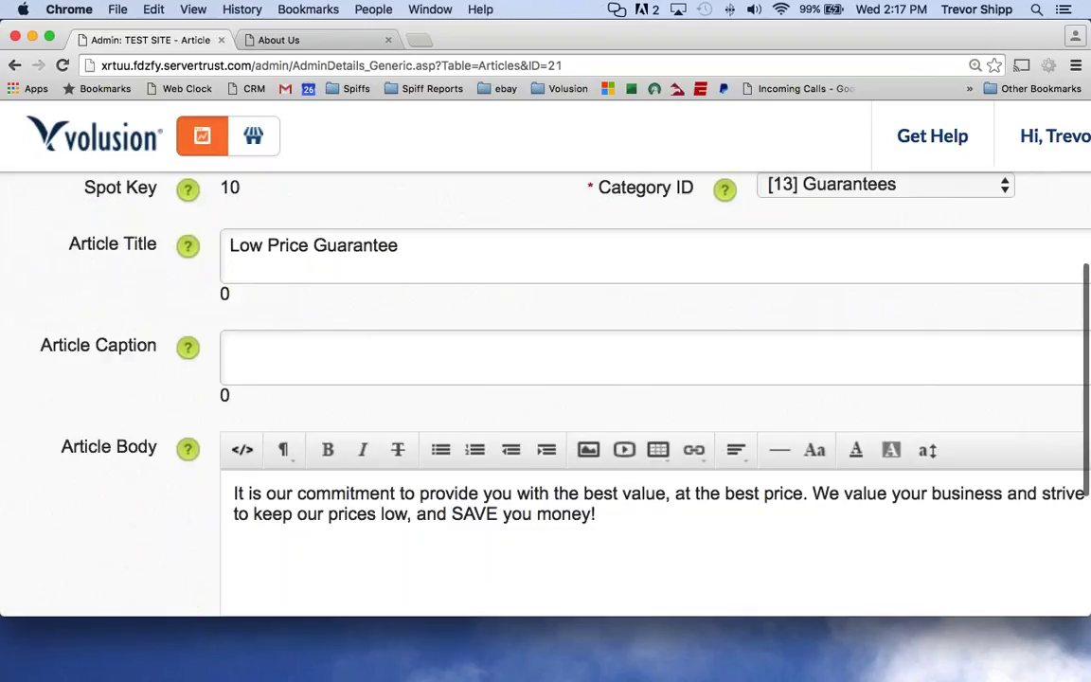
pyautogui.hscroll(2, 546, 398)
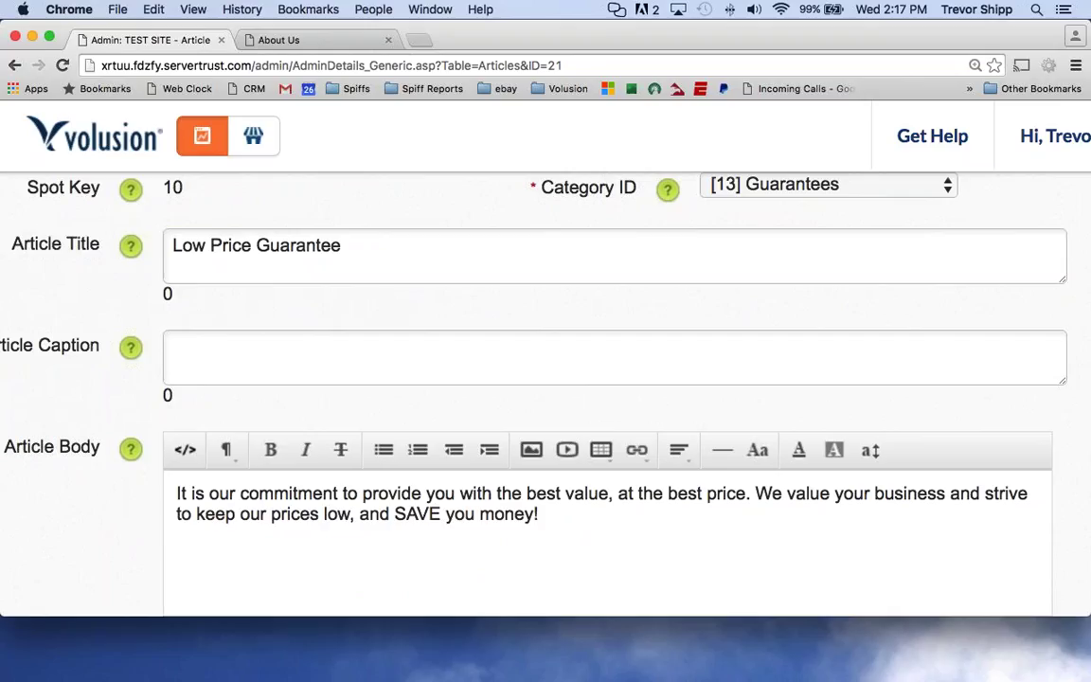
pyautogui.click(313, 266)
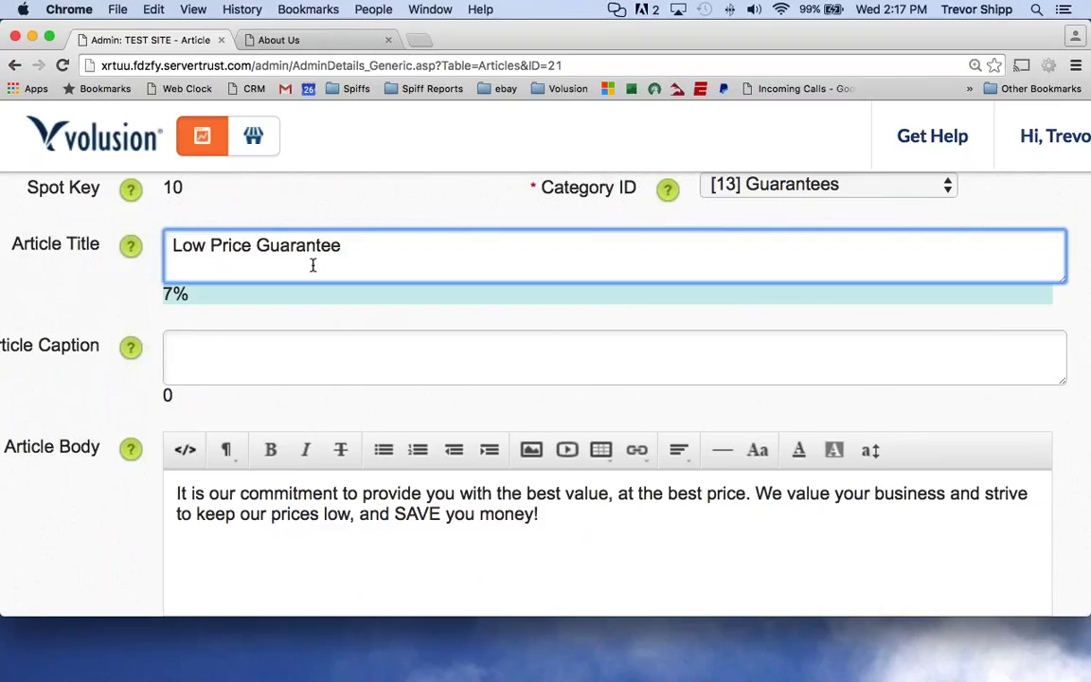
pyautogui.moveTo(312, 265); pyautogui.dragTo(160, 250)
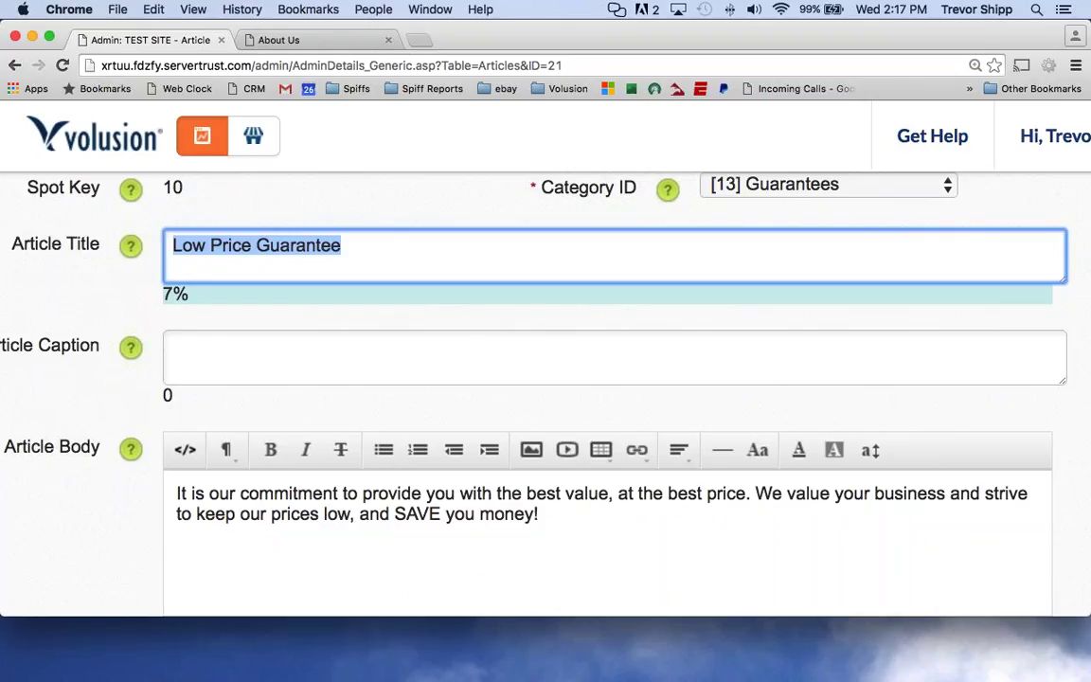
pyautogui.click(239, 495)
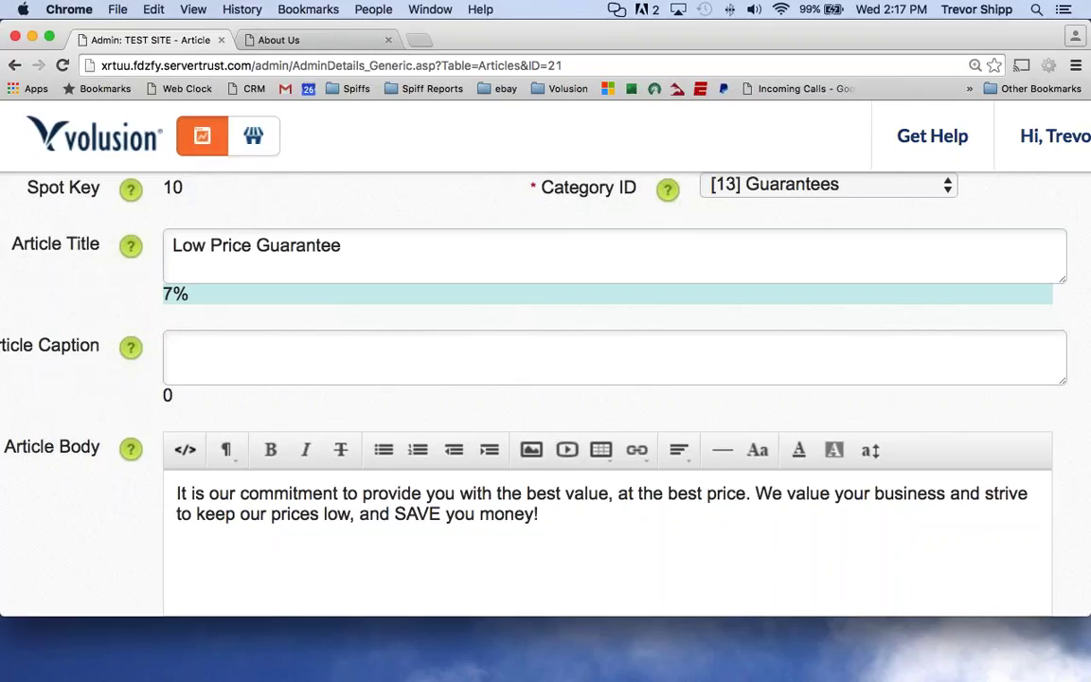
pyautogui.moveTo(559, 513); pyautogui.dragTo(86, 490)
# Retitle the article to 'What's your mission statement?'.
pyautogui.moveTo(256, 246); pyautogui.dragTo(333, 246)
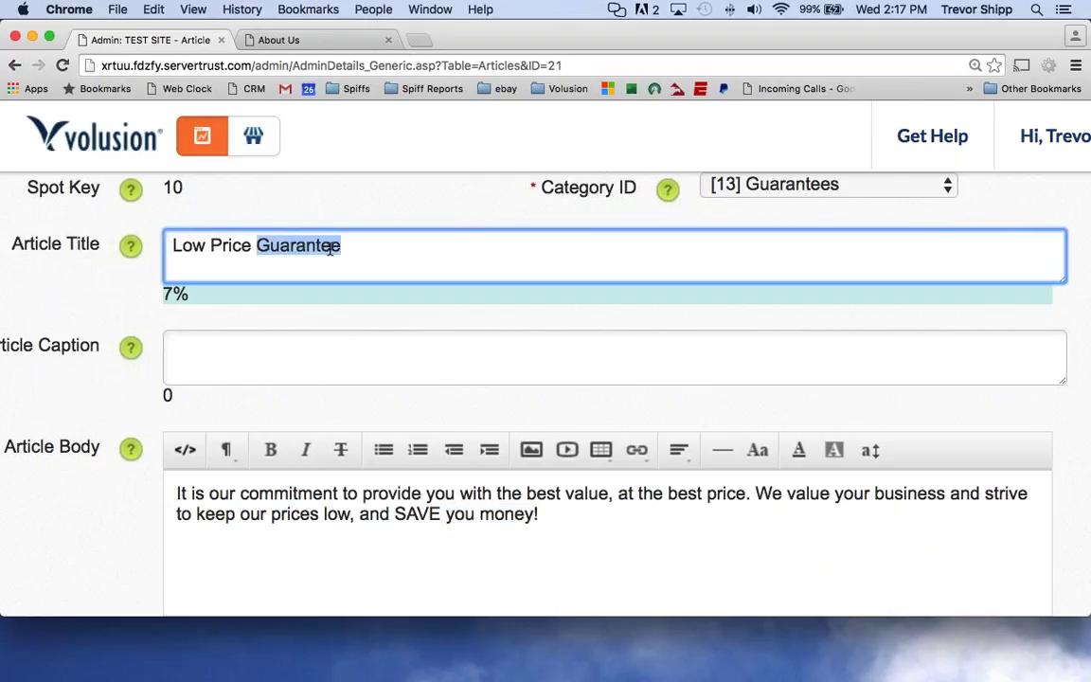
pyautogui.tripleClick(209, 247)
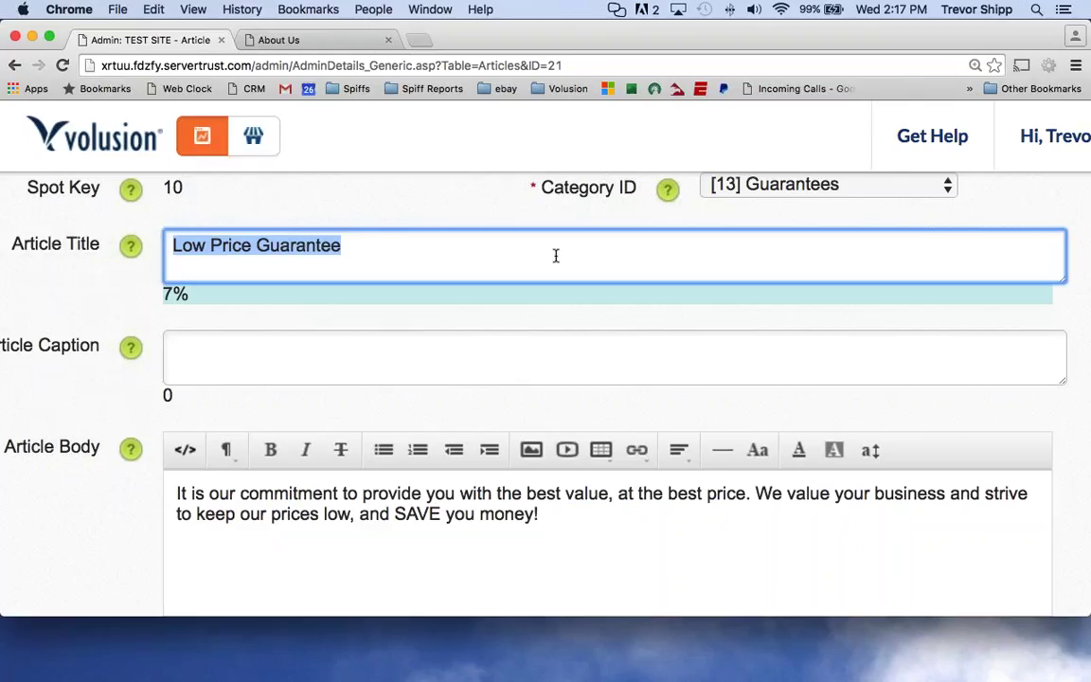
pyautogui.write('Our missio')
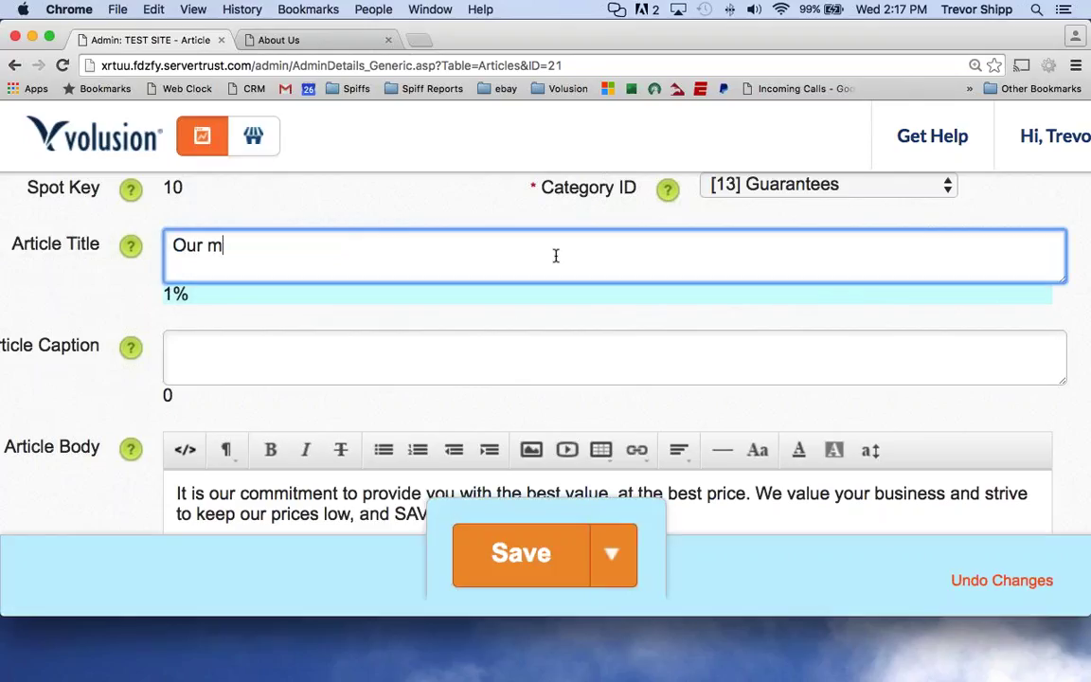
pyautogui.press('BackSpace')
pyautogui.press('BackSpace')
pyautogui.press('BackSpace')
pyautogui.press('BackSpace')
pyautogui.press('BackSpace')
pyautogui.press('BackSpace')
pyautogui.press('BackSpace')
pyautogui.press('BackSpace')
pyautogui.press('BackSpace')
pyautogui.press('BackSpace')
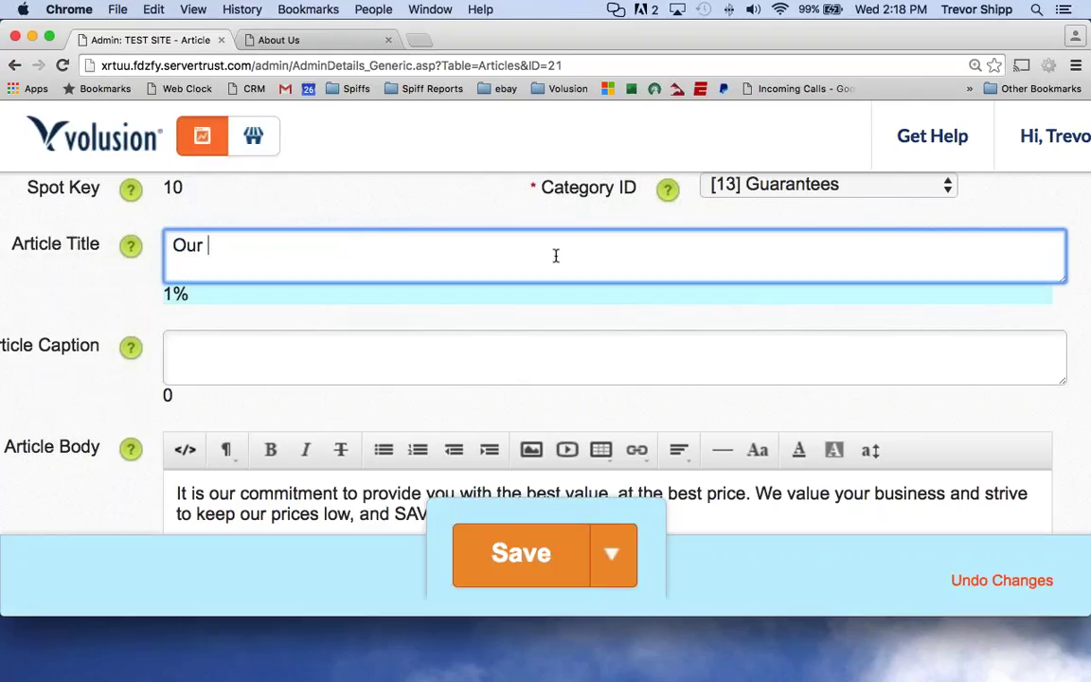
pyautogui.write("What's your mission?")
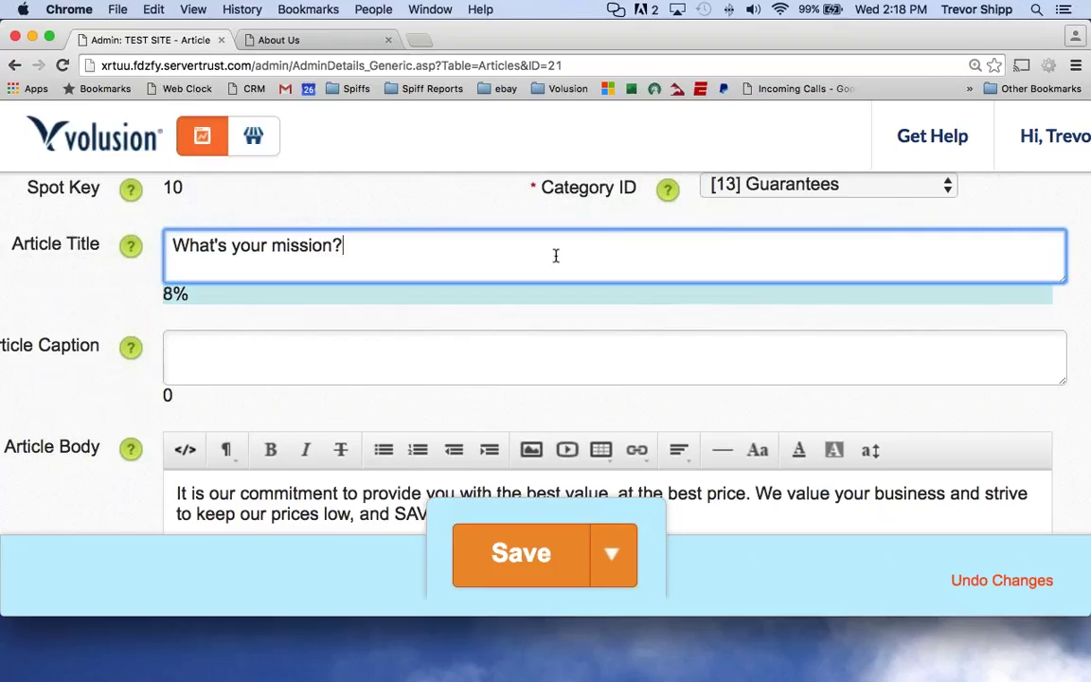
pyautogui.press('BackSpace')
pyautogui.press('BackSpace')
pyautogui.press('BackSpace')
pyautogui.press('BackSpace')
pyautogui.press('BackSpace')
pyautogui.press('BackSpace')
pyautogui.press('BackSpace')
pyautogui.press('BackSpace')
pyautogui.write('mission statement?')
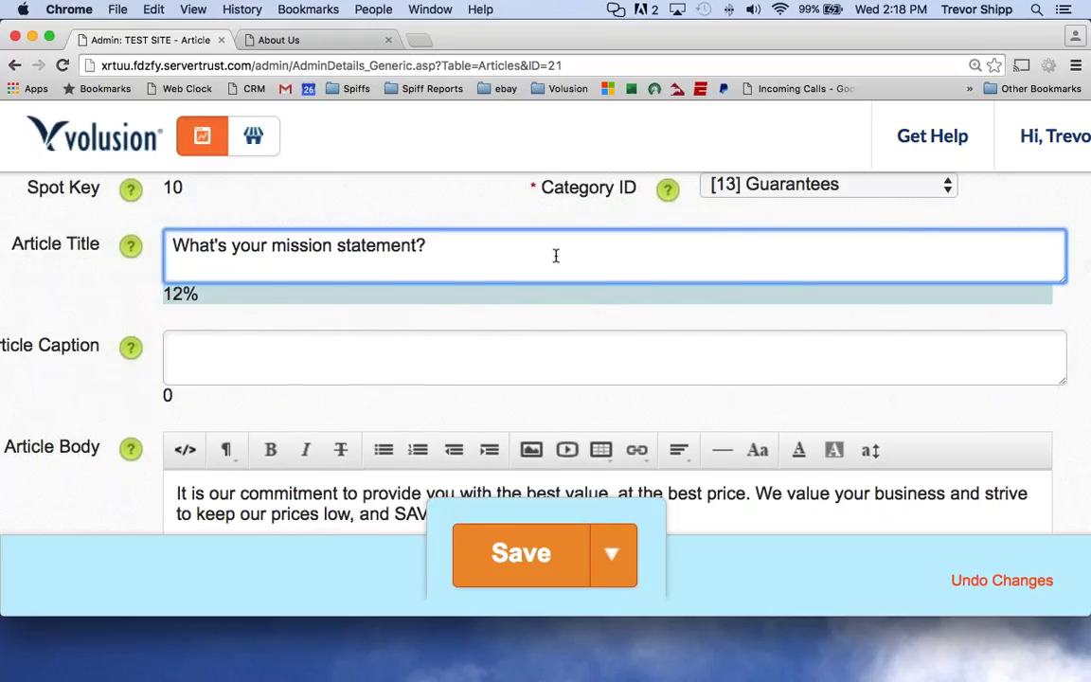
# Select all the article body text and go back toward the help articles list.
pyautogui.scroll(-2, 492, 360)
pyautogui.click(429, 436)
pyautogui.press('super+a')
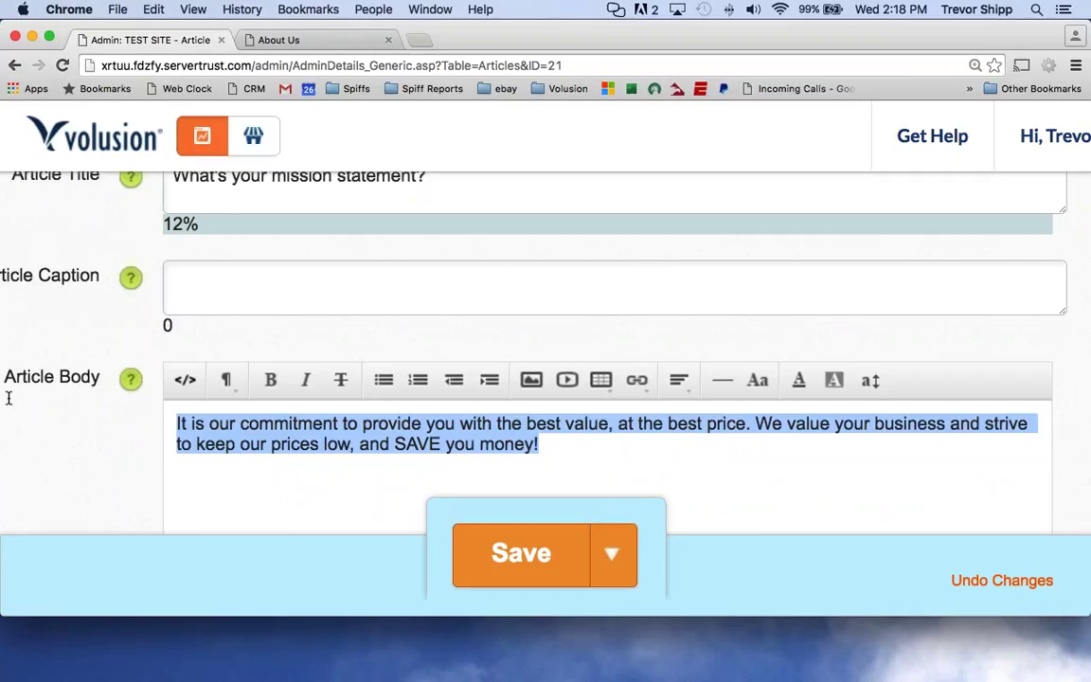
pyautogui.click(14, 65)
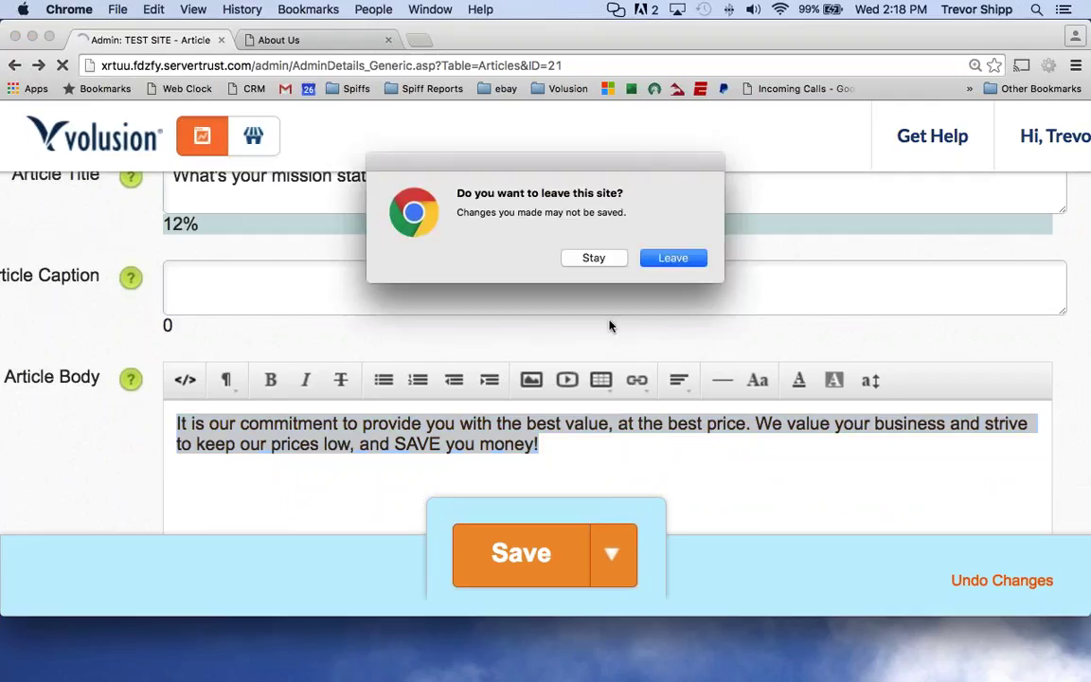
# Leave without saving and open the 'Do you ship to my country?' article (ID 24).
pyautogui.click(674, 259)
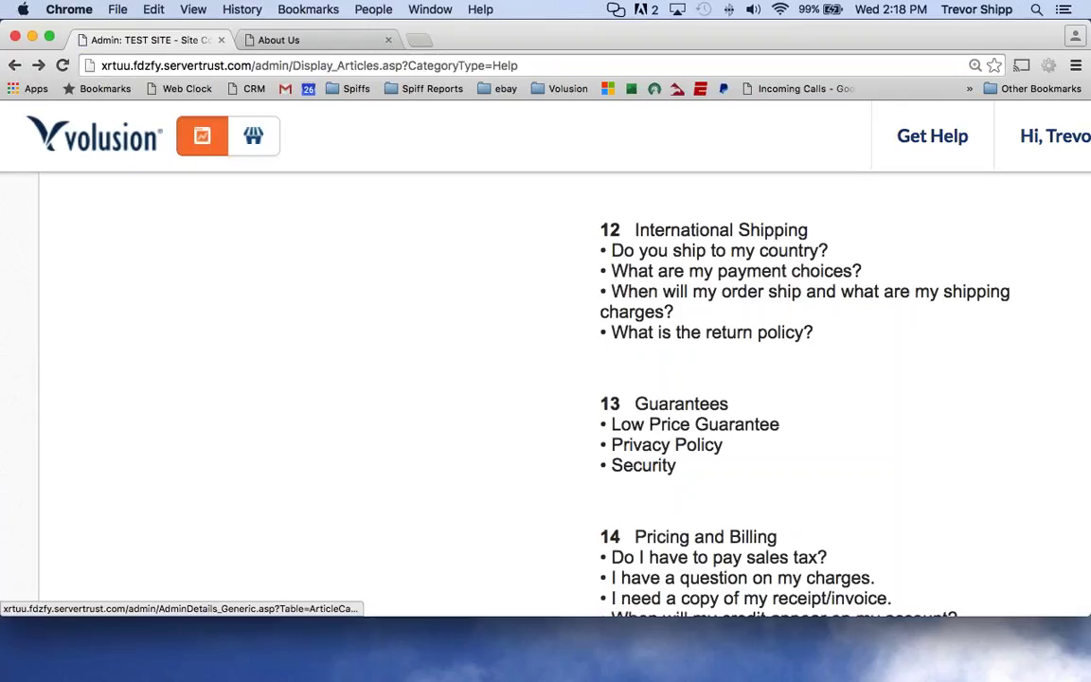
pyautogui.scroll(3, 720, 379)
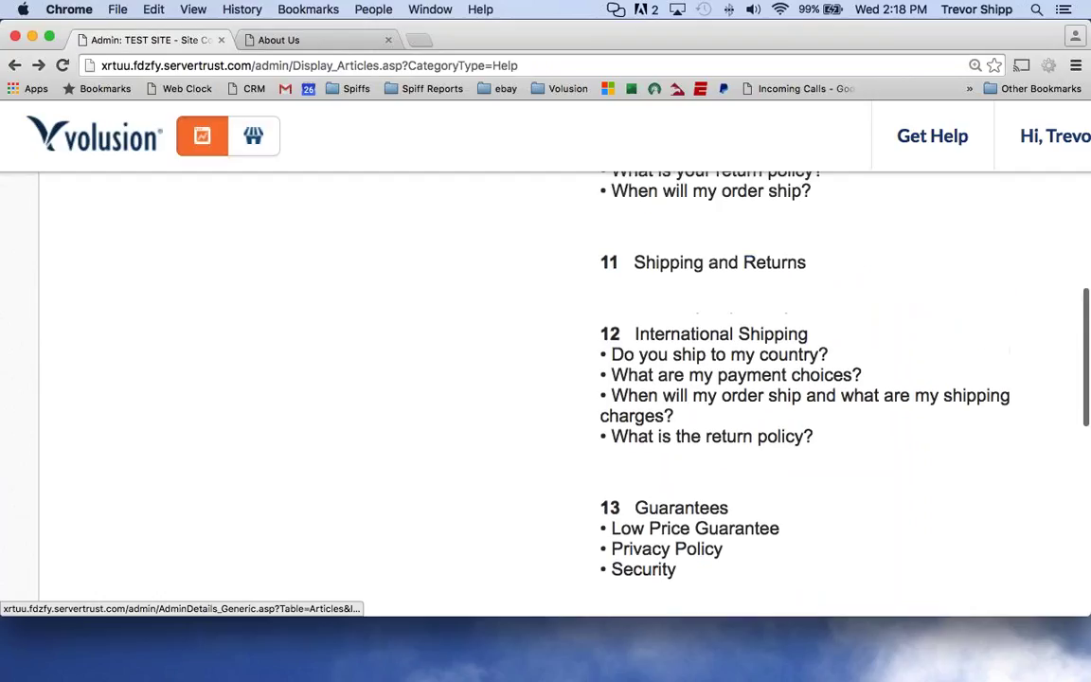
pyautogui.scroll(1, 701, 355)
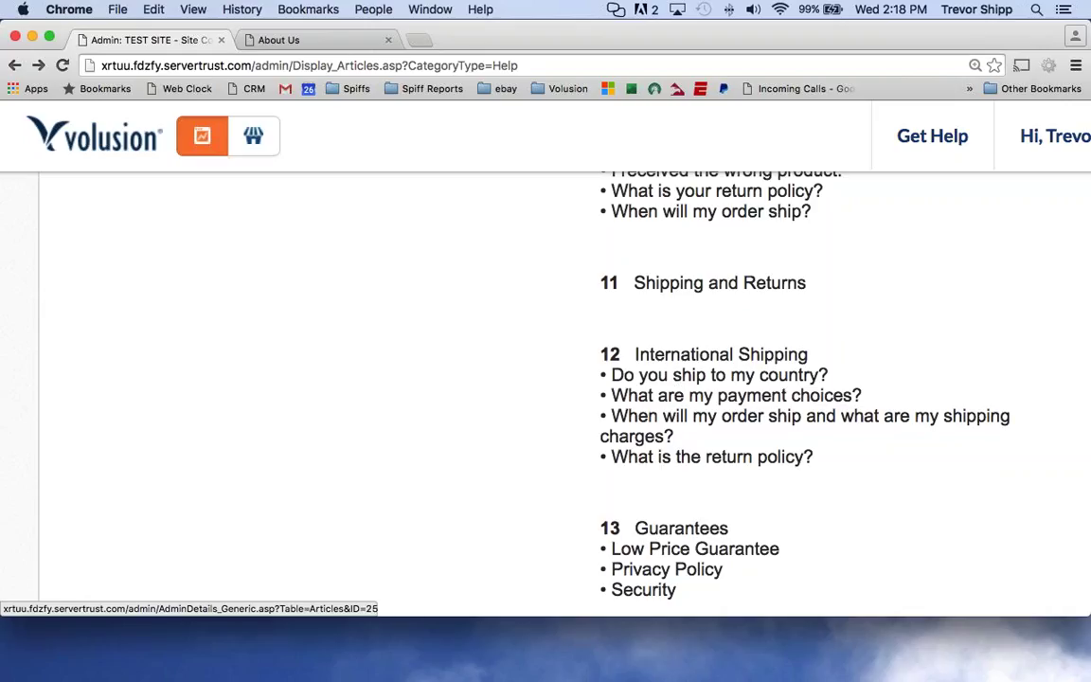
pyautogui.click(658, 468)
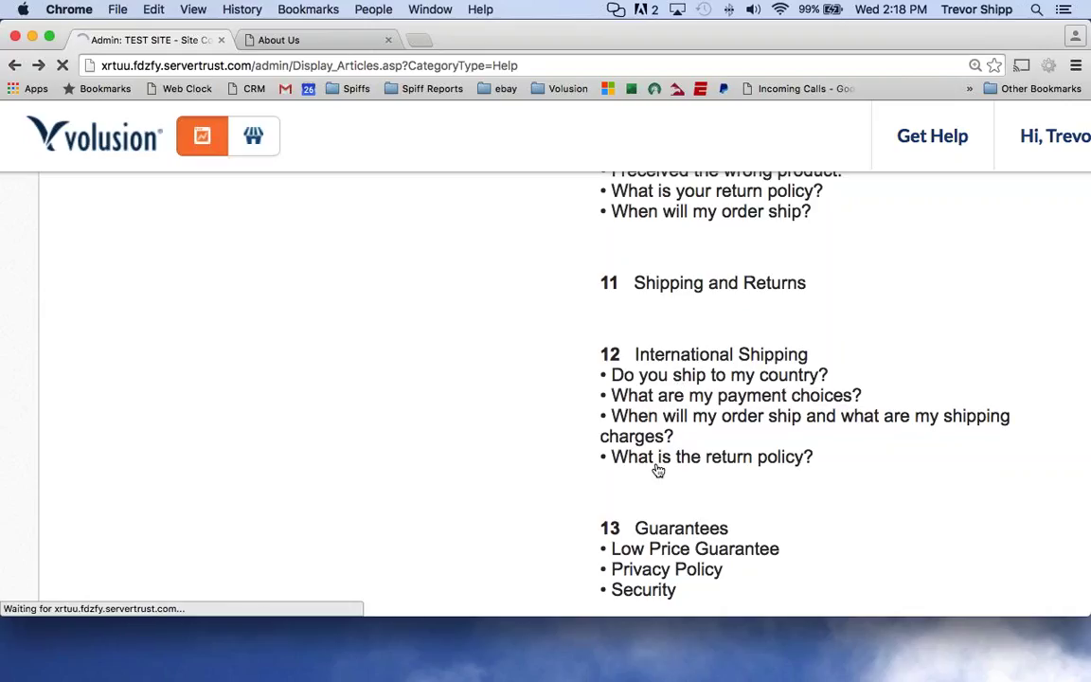
pyautogui.scroll(-5, 316, 406)
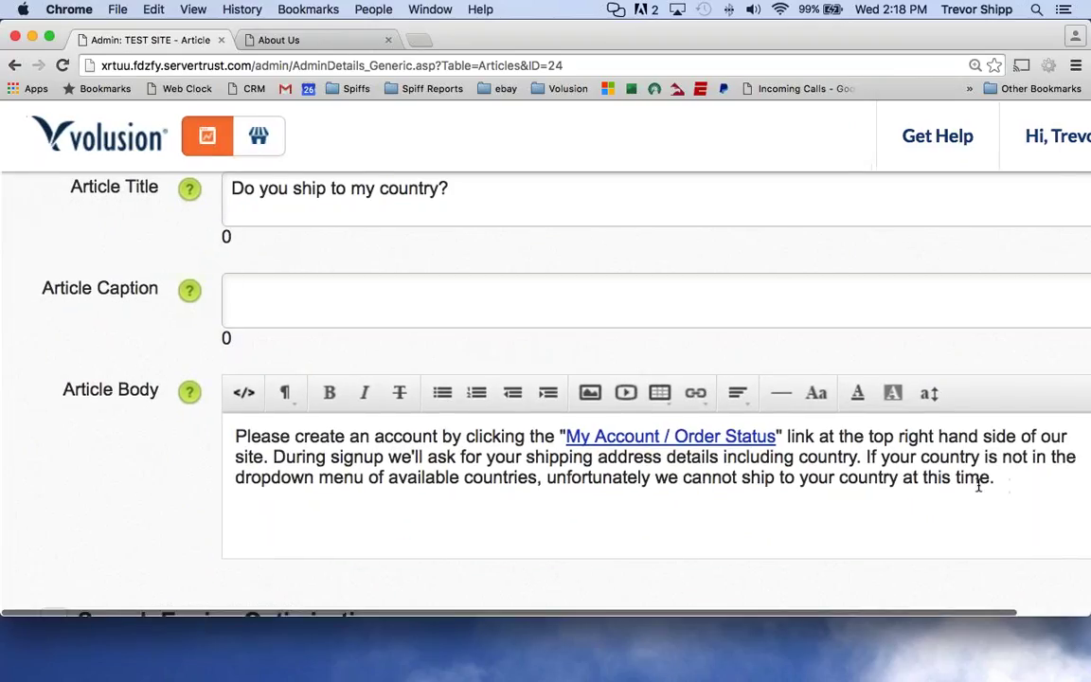
pyautogui.hscroll(3, 981, 482)
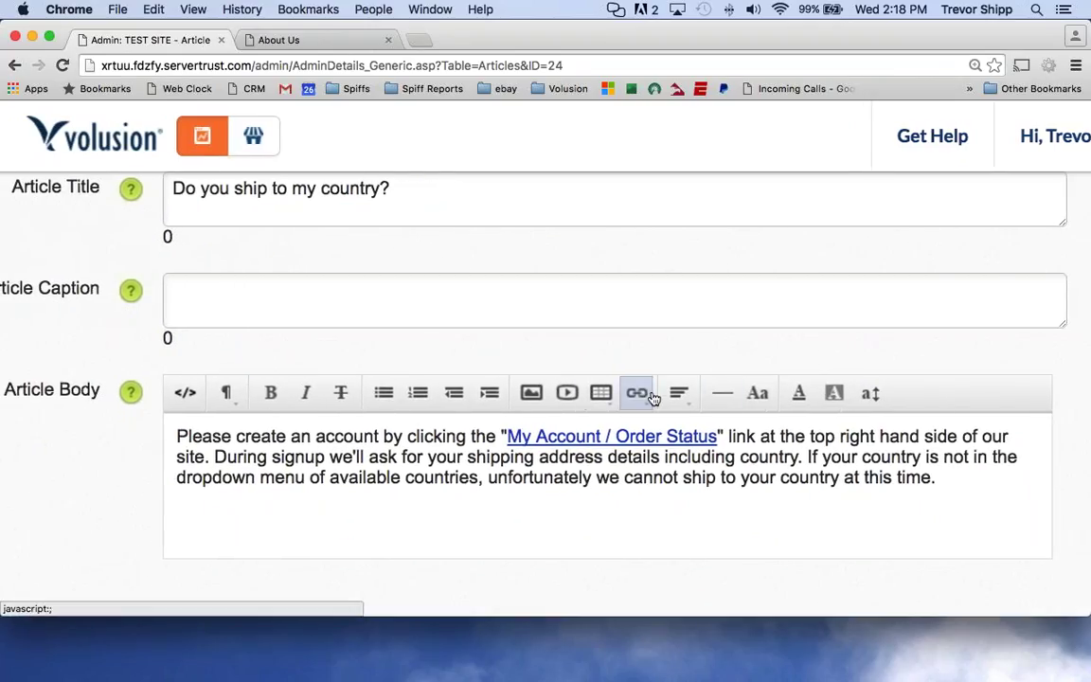
# Replace the body with 'We only ship to the lower 48 of the USA. If you have questions about our policy, please contact us.'.
pyautogui.moveTo(991, 475); pyautogui.dragTo(108, 439)
pyautogui.press('BackSpace')
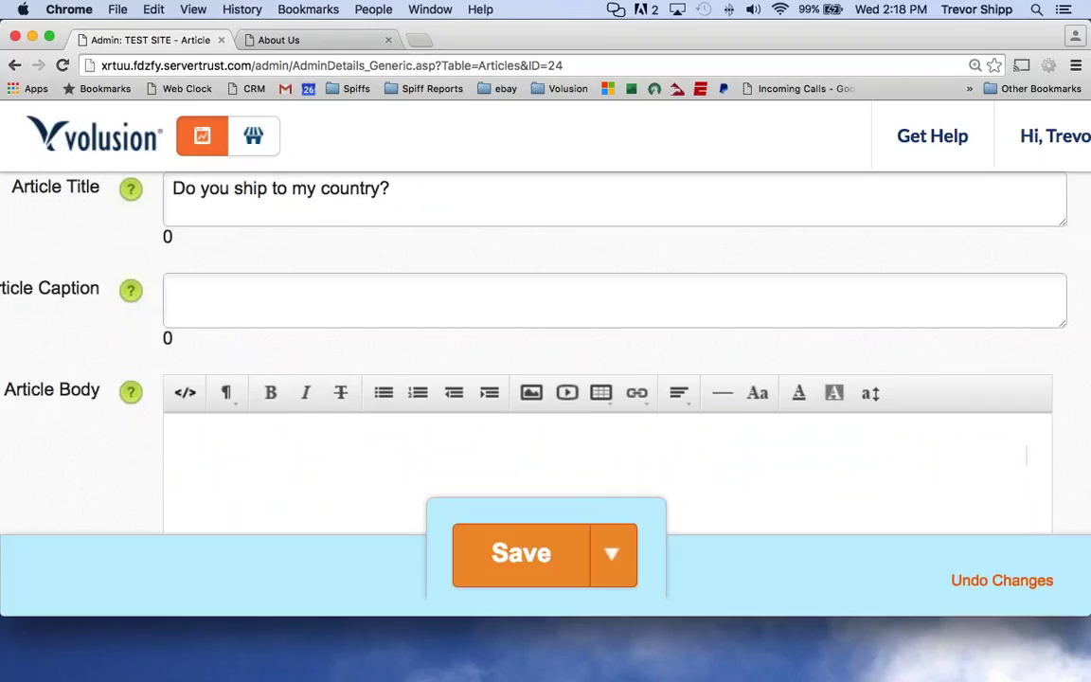
pyautogui.write('We only ship ')
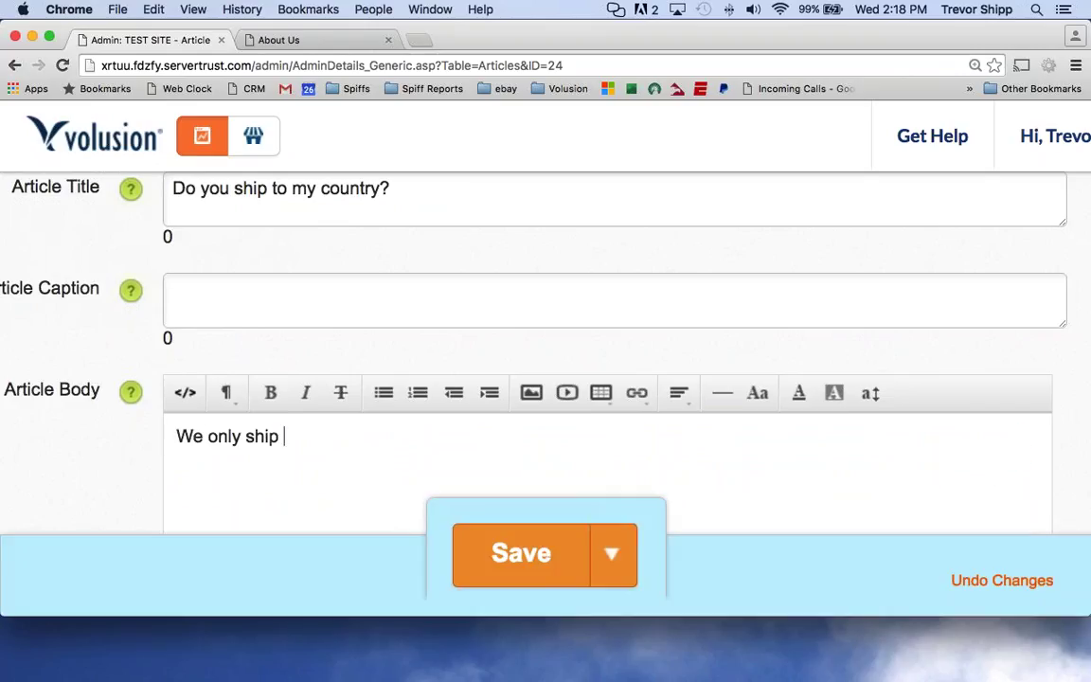
pyautogui.write('to the lowe')
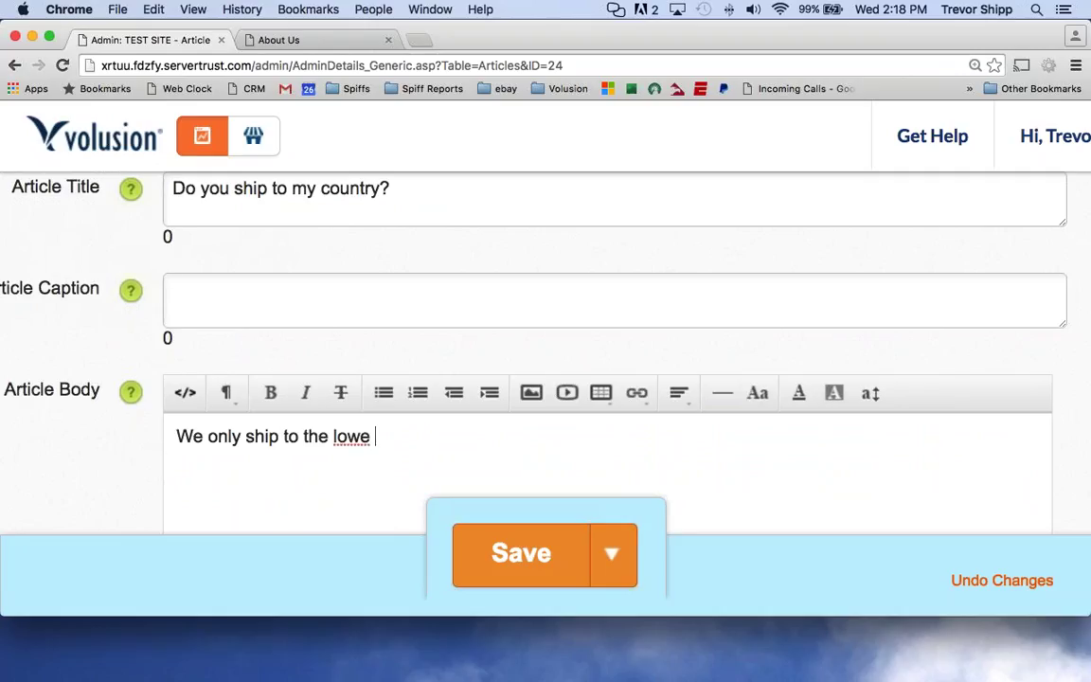
pyautogui.write('r 48 of the USA.')
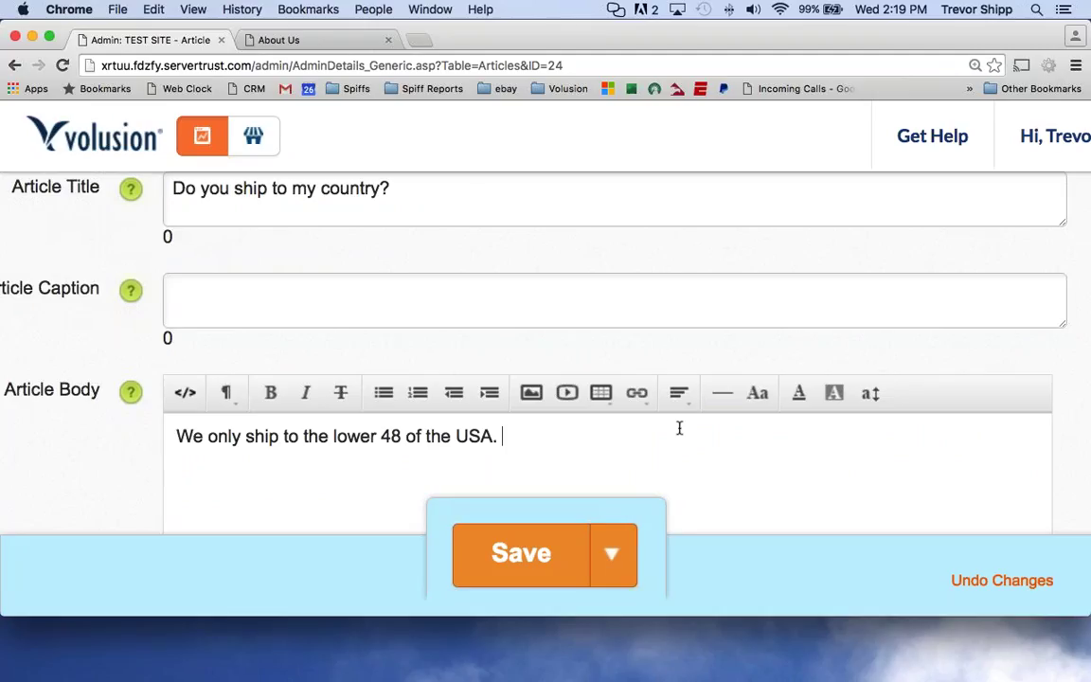
pyautogui.write('If you have questions')
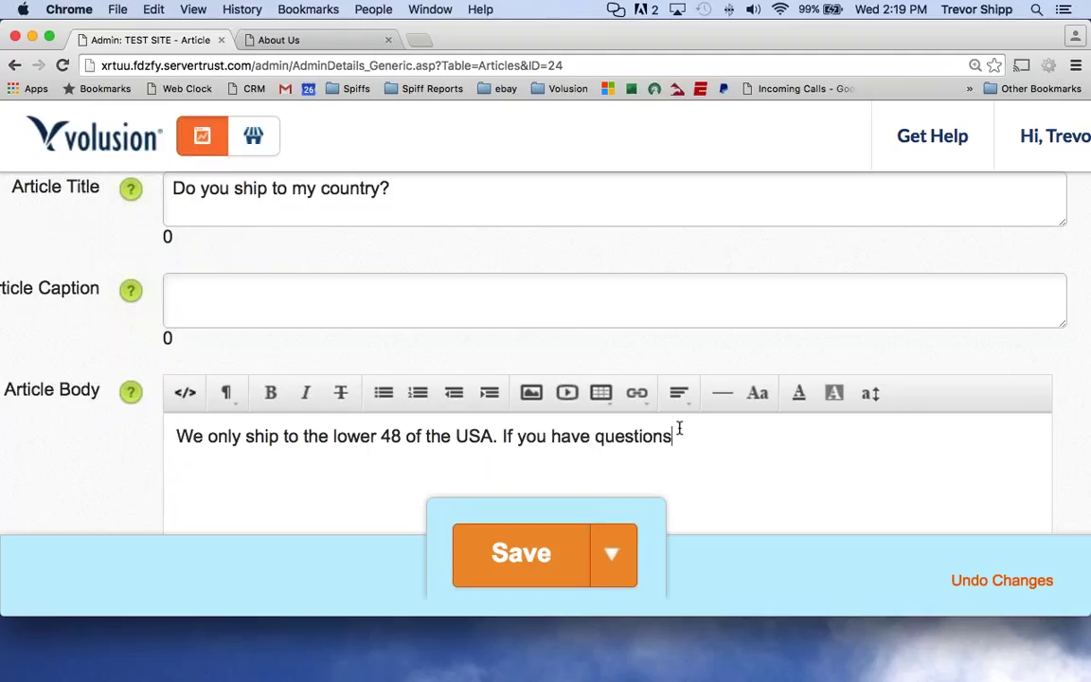
pyautogui.write(' about our policy, ple')
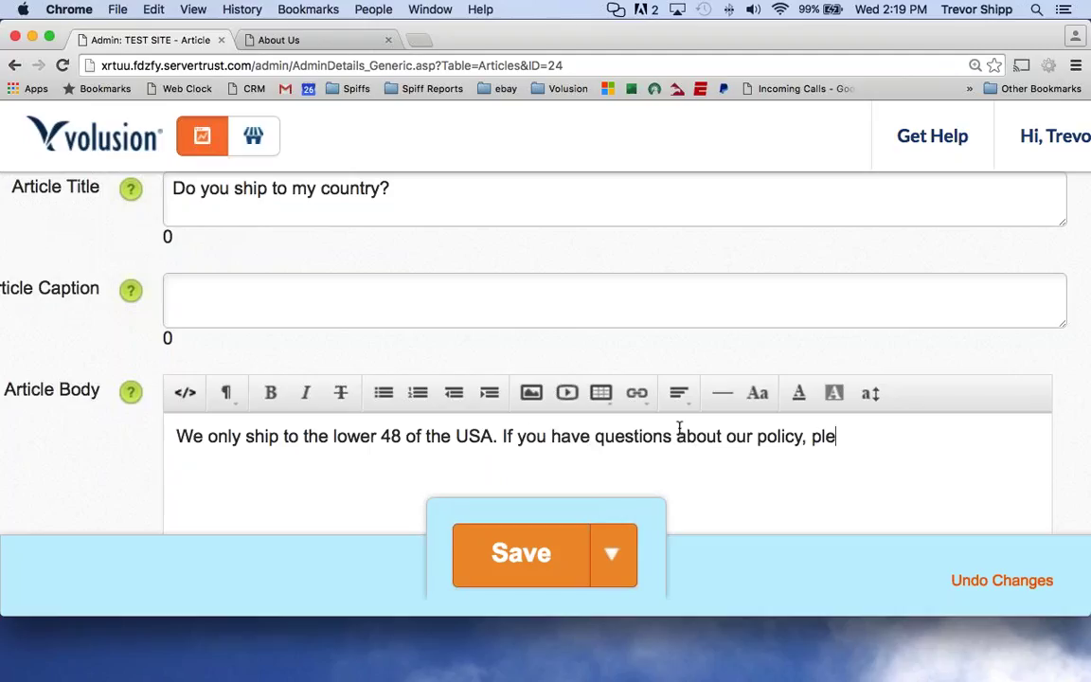
pyautogui.write('ase contact us.')
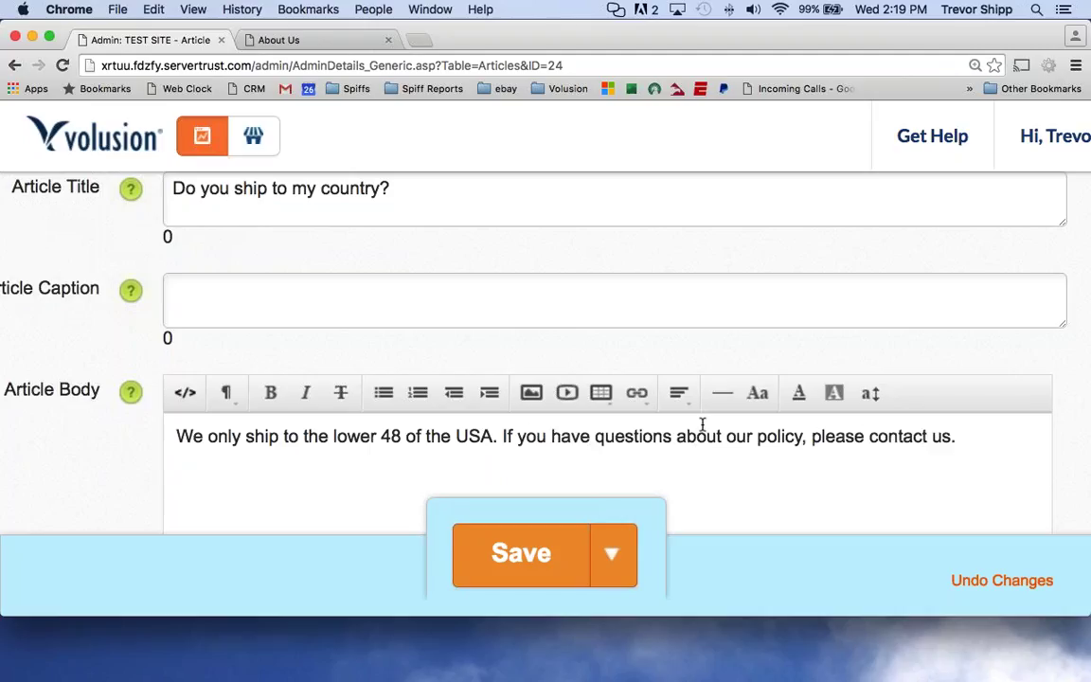
# Select the new body text, then head back, bringing up the leave-site prompt.
pyautogui.moveTo(870, 437); pyautogui.dragTo(951, 434)
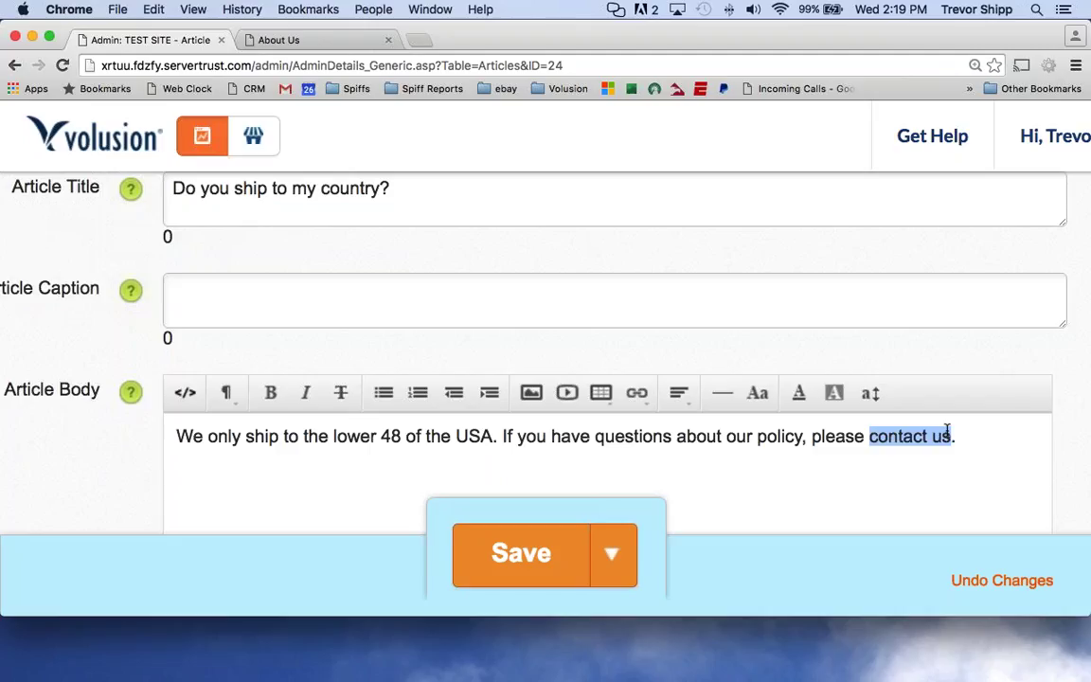
pyautogui.click(878, 437)
pyautogui.moveTo(960, 438); pyautogui.dragTo(77, 439)
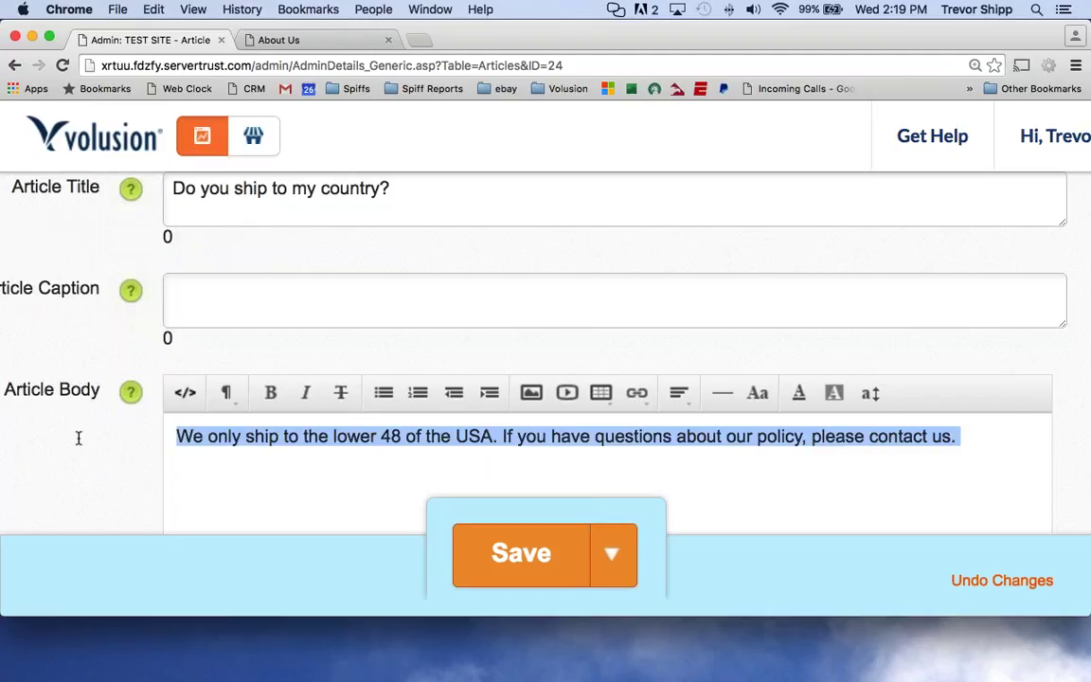
pyautogui.press('Right')
pyautogui.click(14, 65)
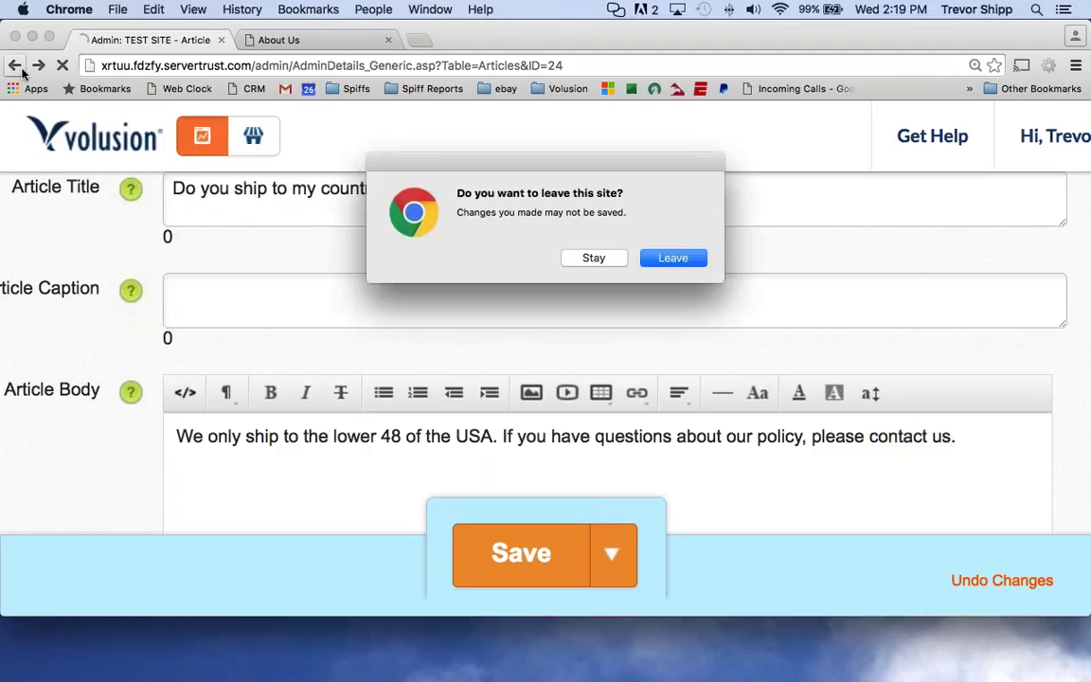
# Confirm leaving and open 'What is the return policy?' from International Shipping.
pyautogui.click(671, 262)
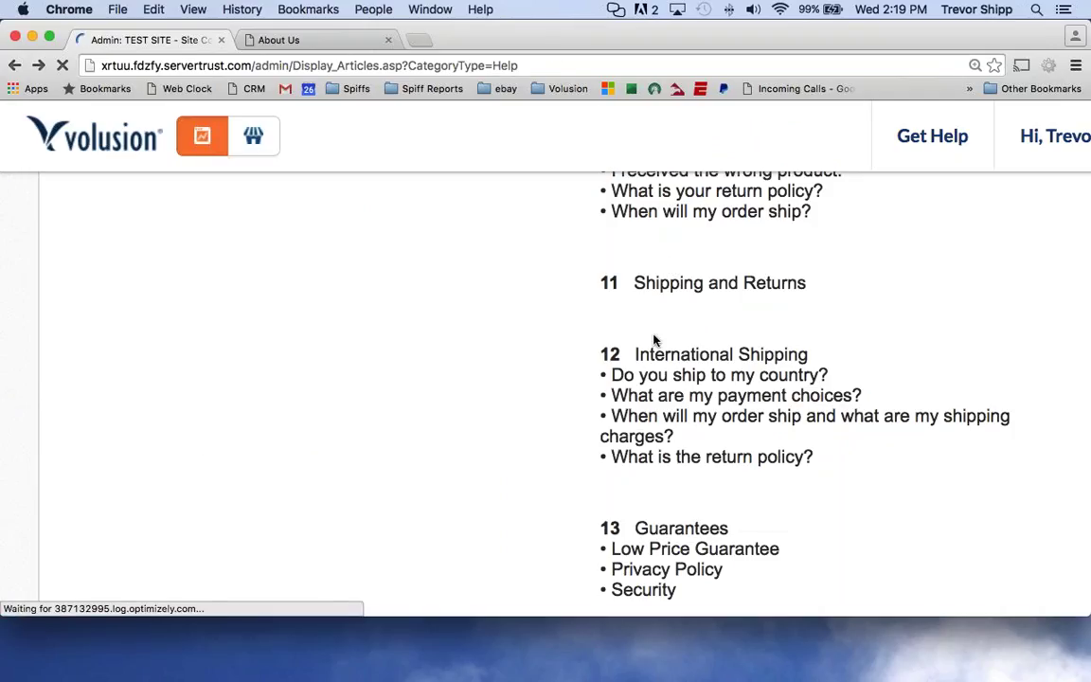
pyautogui.moveTo(816, 458); pyautogui.dragTo(593, 351)
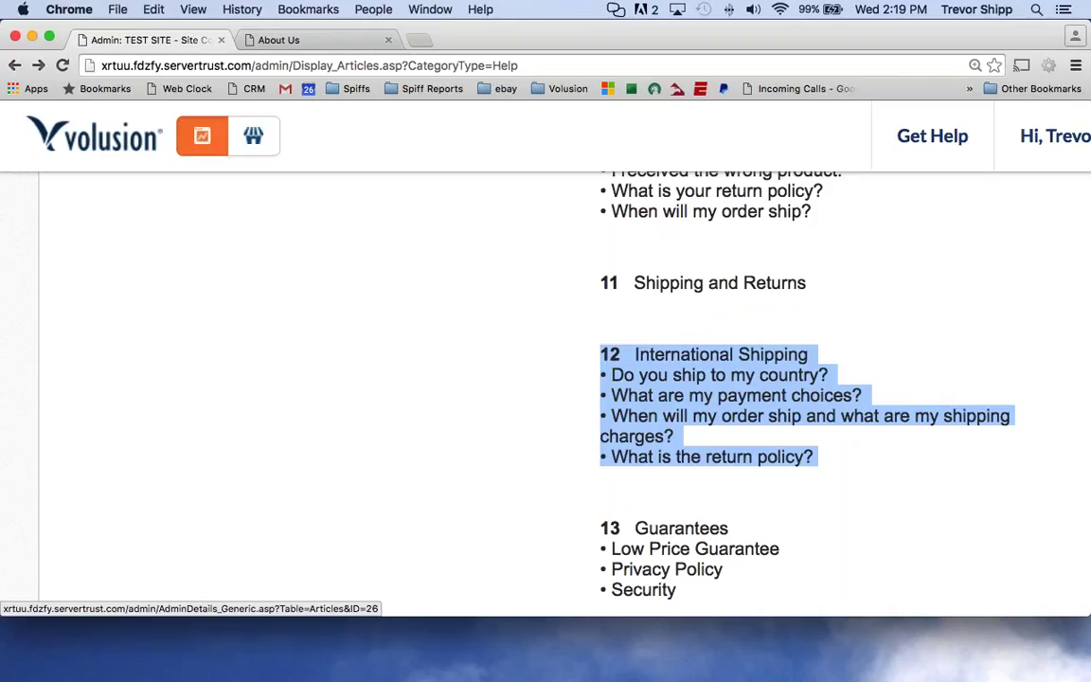
pyautogui.click(738, 457)
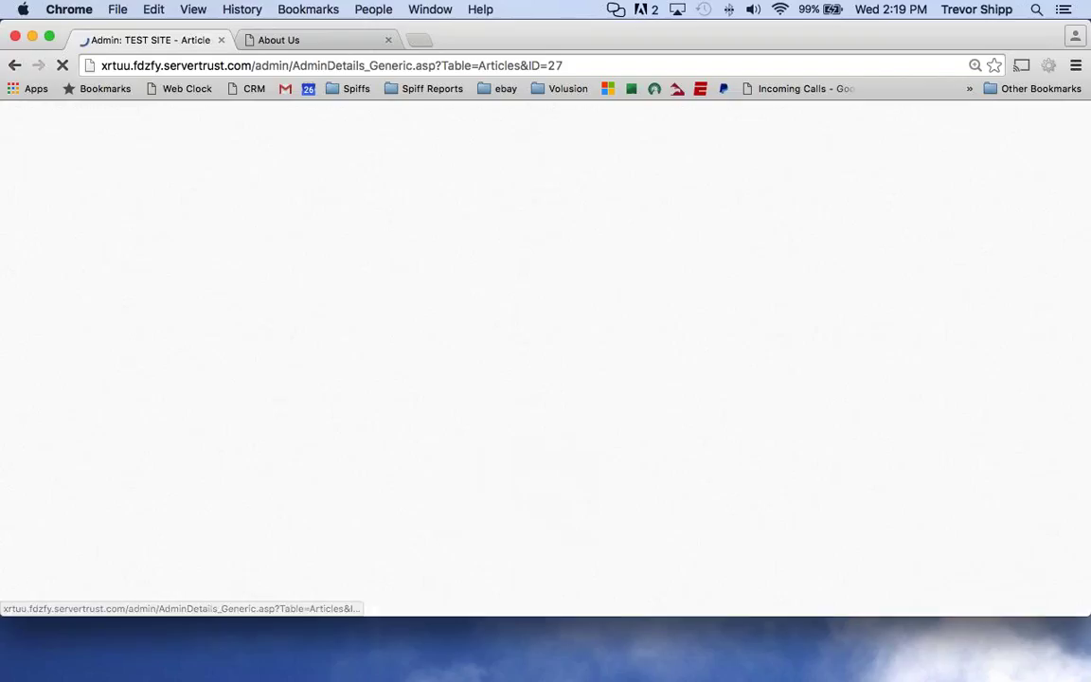
# Change the article's Category ID from [12] International Shipping to [13] Guarantees.
pyautogui.scroll(-2, 180, 393)
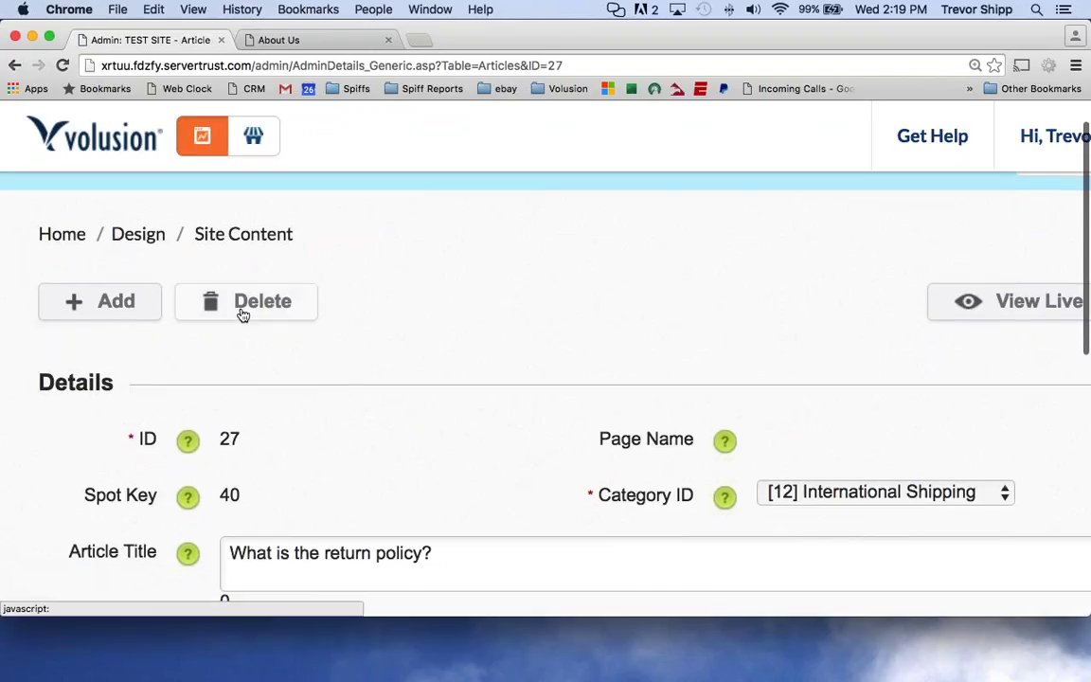
pyautogui.scroll(-3, 243, 457)
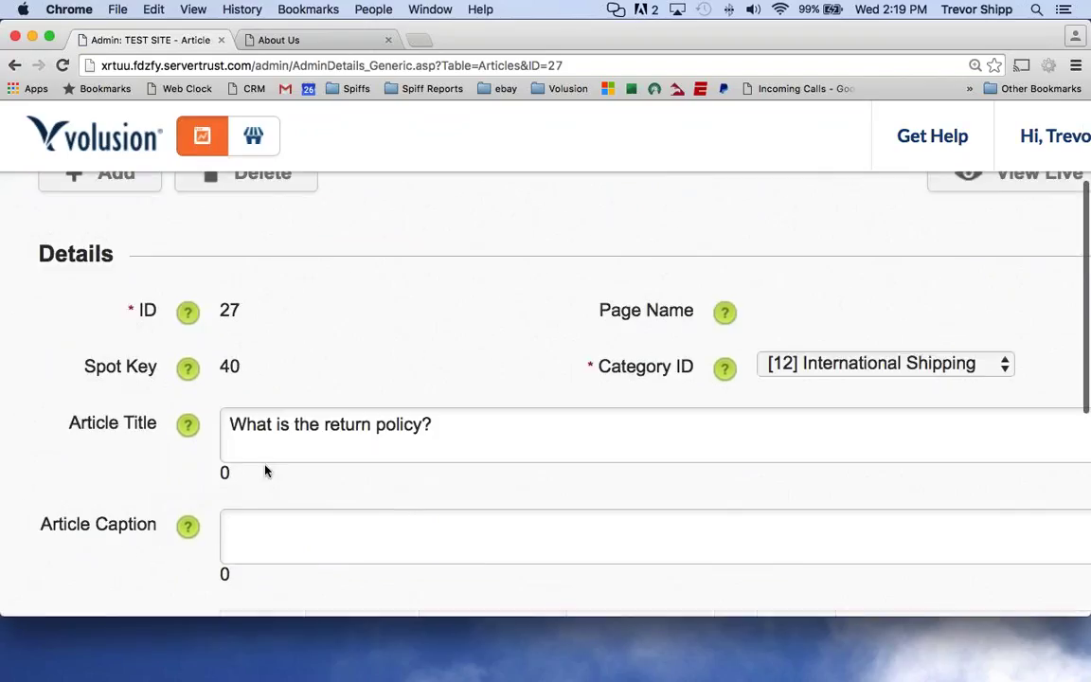
pyautogui.scroll(-3, 265, 470)
pyautogui.scroll(6, 246, 445)
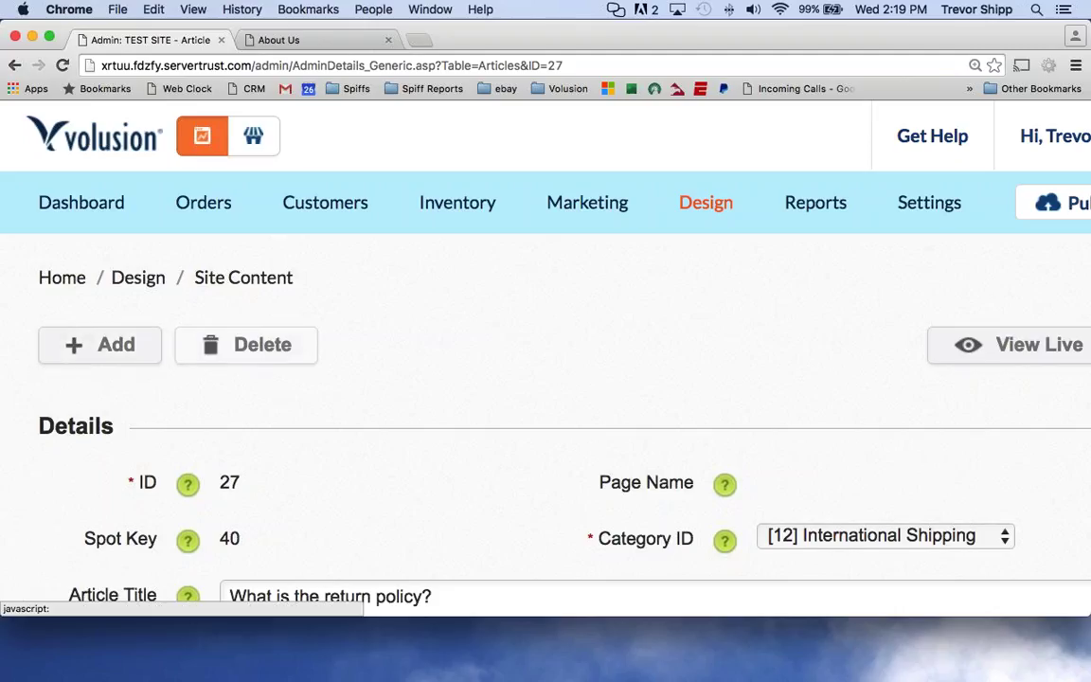
pyautogui.scroll(-3, 90, 348)
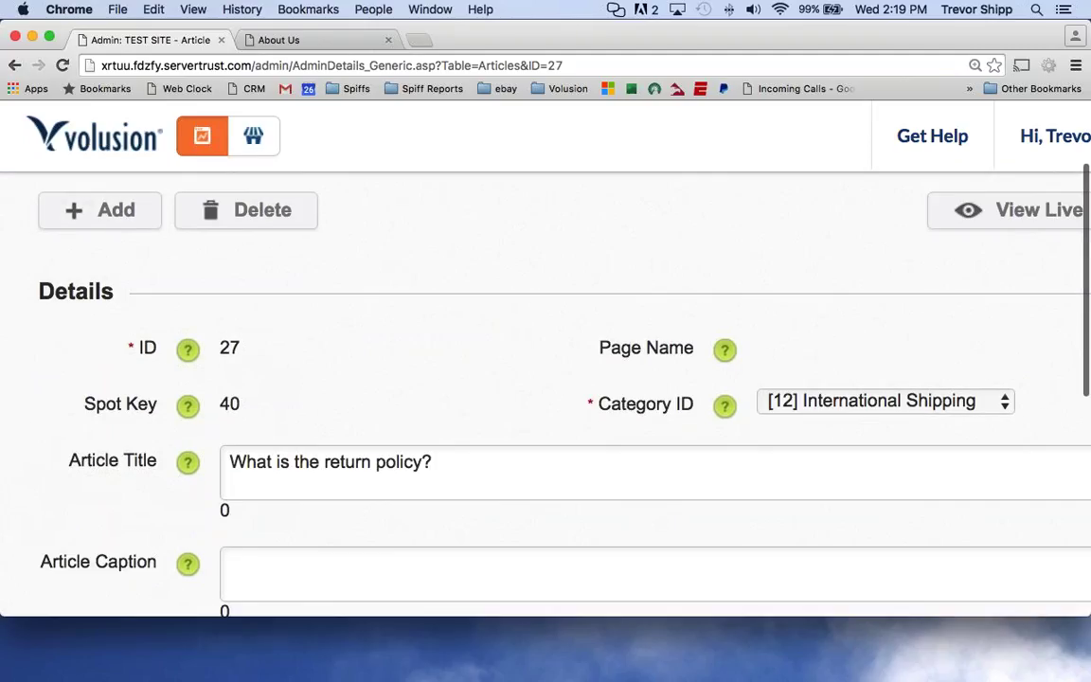
pyautogui.click(937, 402)
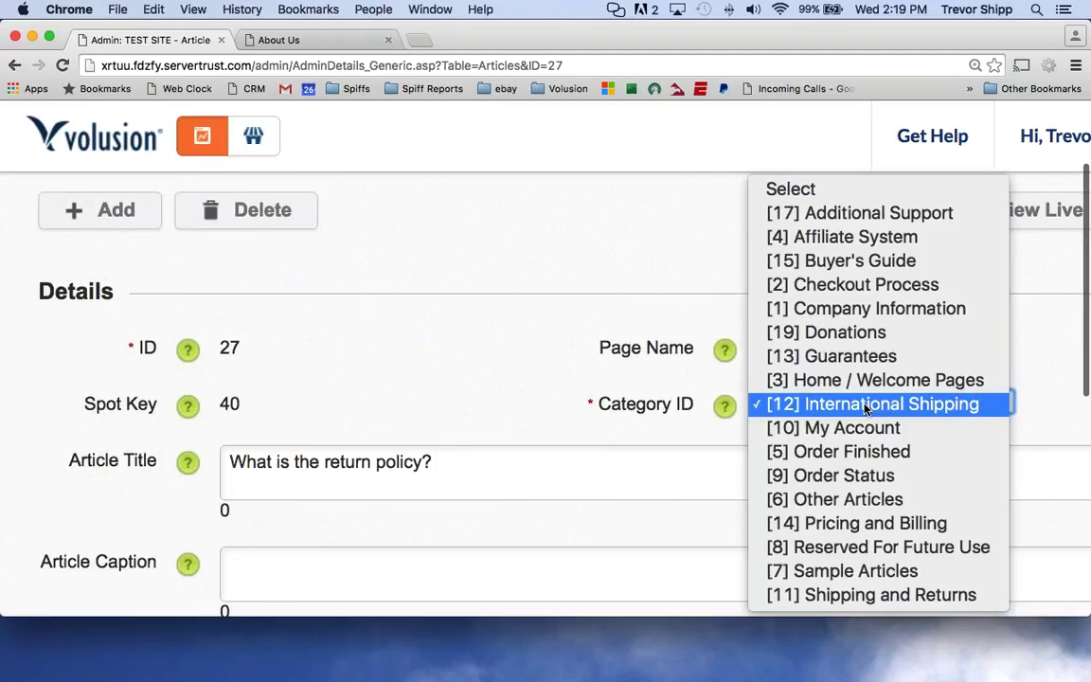
pyautogui.click(813, 405)
pyautogui.click(800, 406)
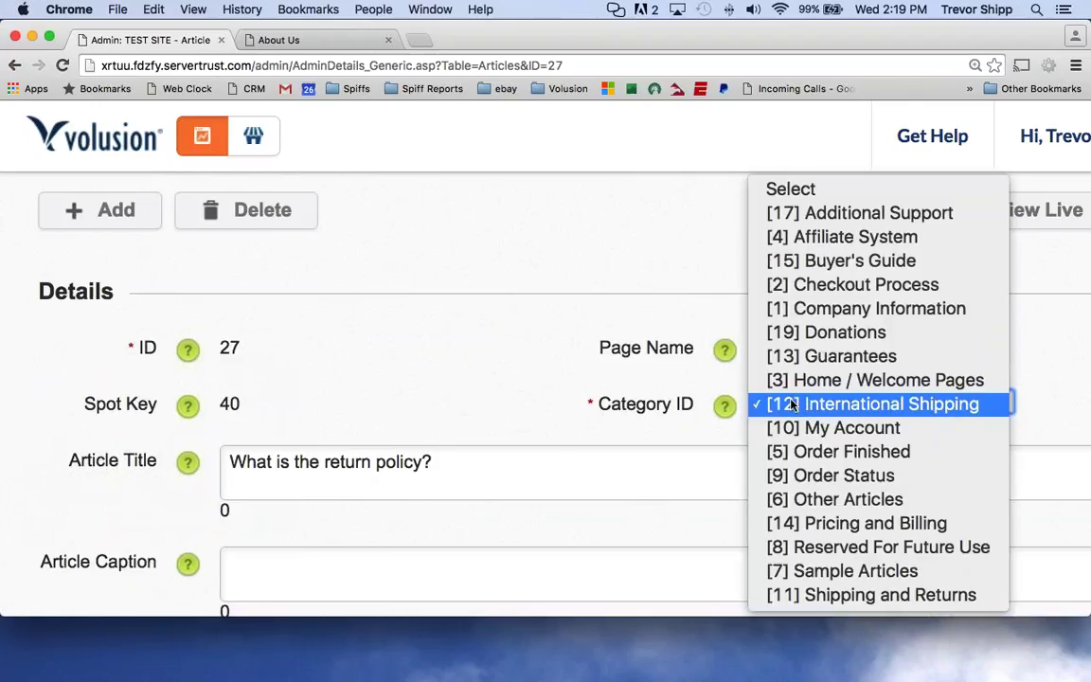
pyautogui.click(824, 357)
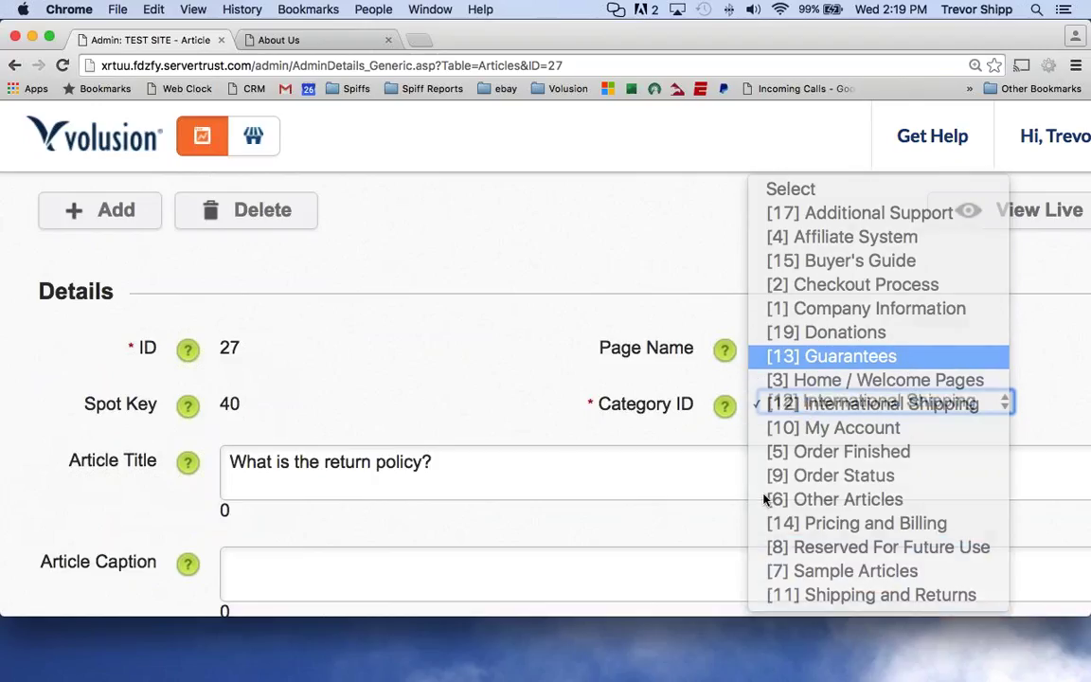
pyautogui.scroll(3, 263, 324)
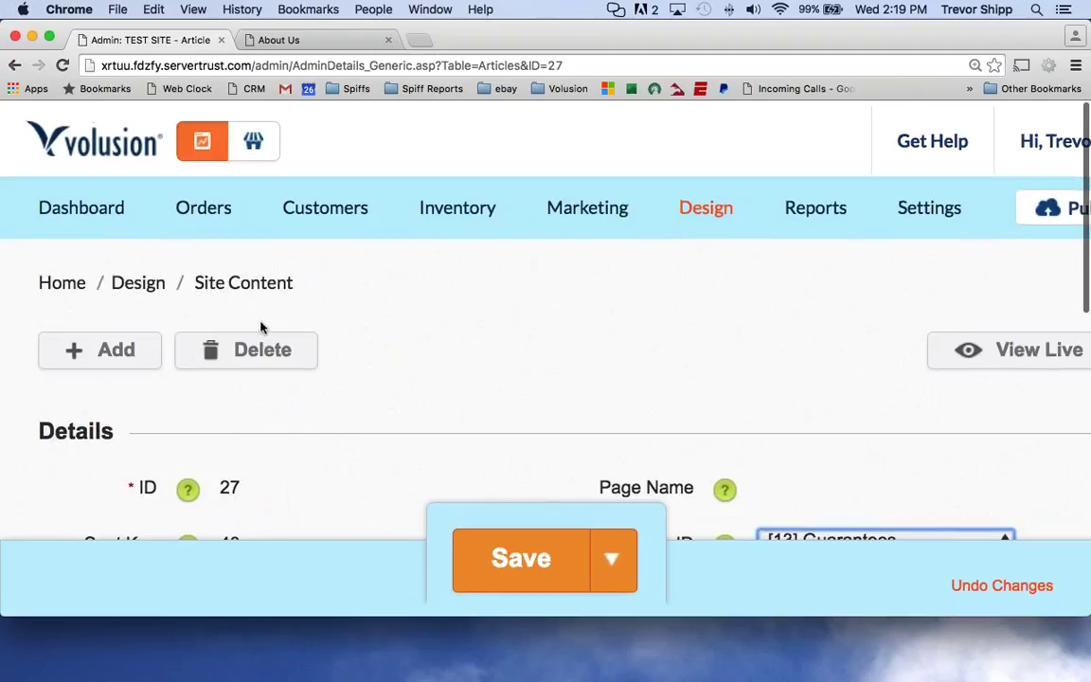
pyautogui.scroll(-4, 263, 324)
pyautogui.click(421, 413)
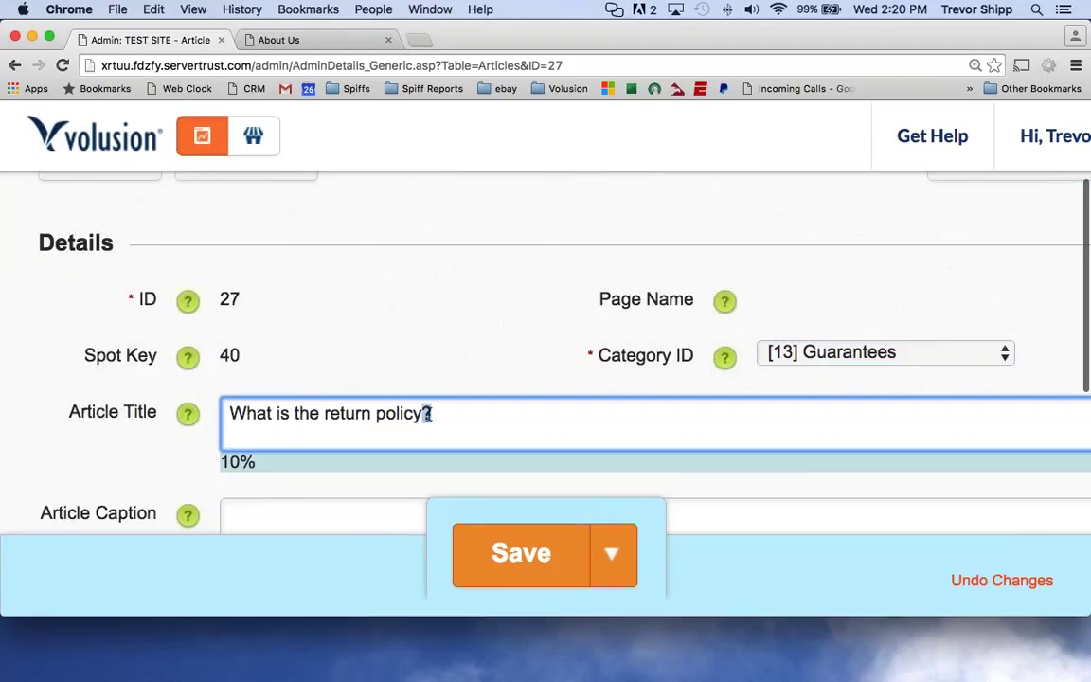
# Replace the article title with 'What's your return guarantee?', correcting the misspelling.
pyautogui.press('Left')
pyautogui.press('Left')
pyautogui.tripleClick(407, 413)
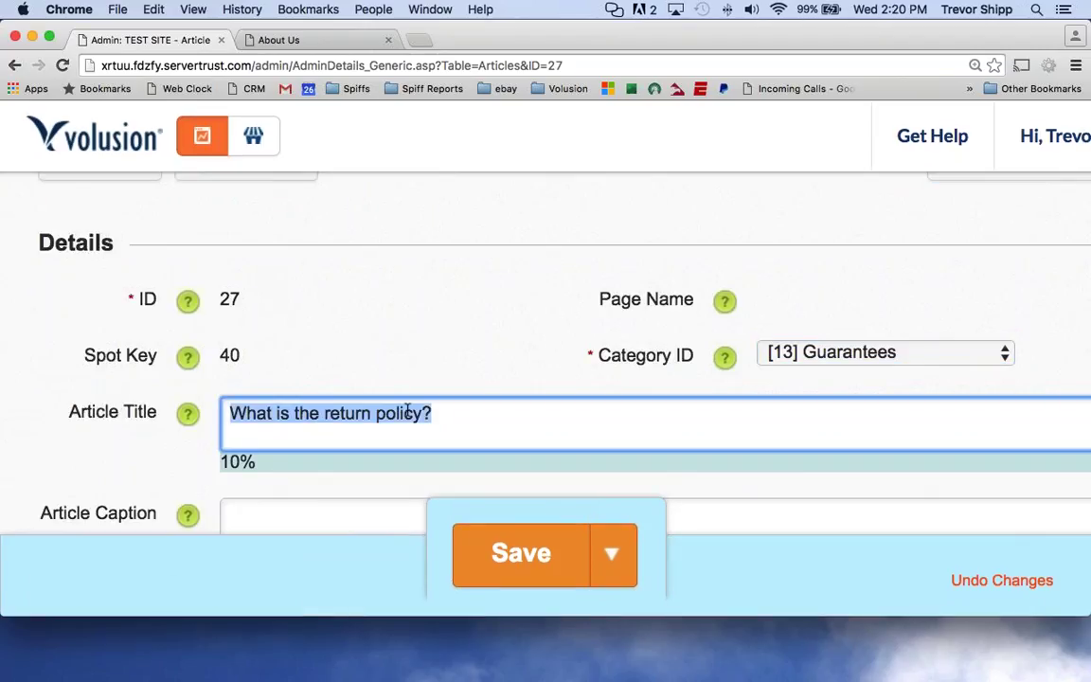
pyautogui.write("What's your ")
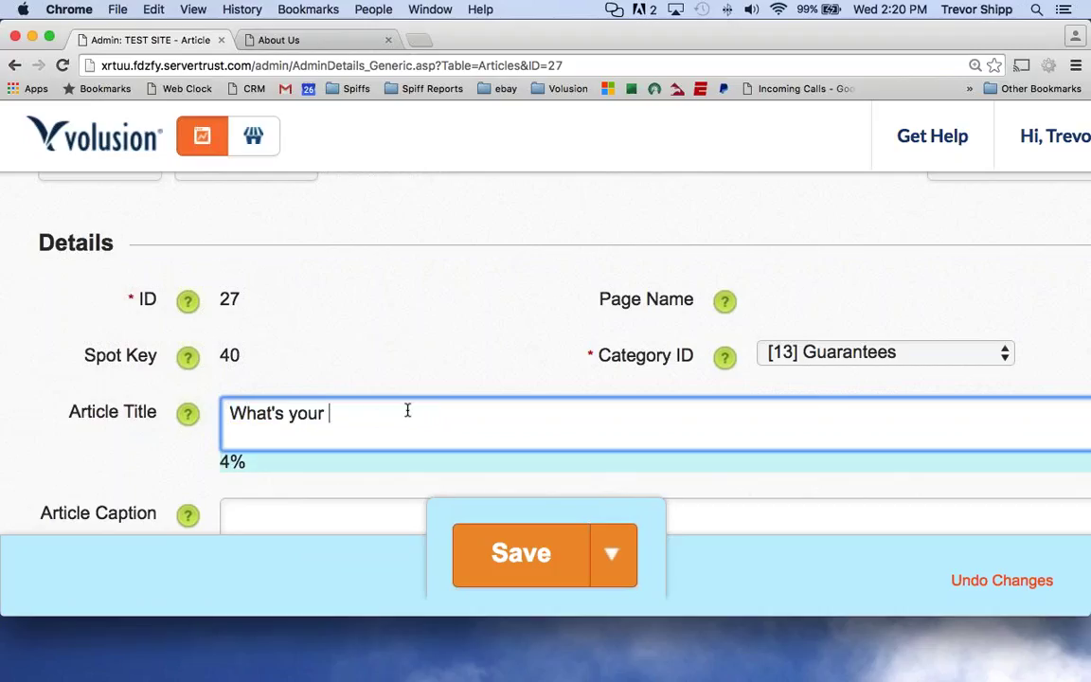
pyautogui.write('return guarantte')
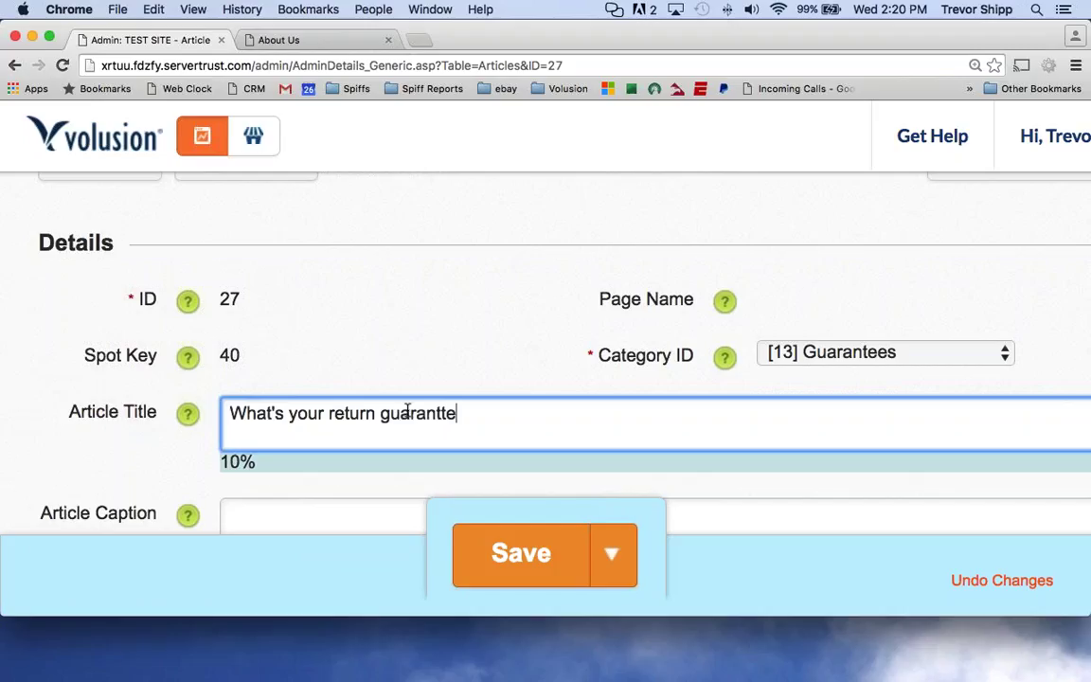
pyautogui.press('BackSpace')
pyautogui.press('BackSpace')
pyautogui.write('ee?')
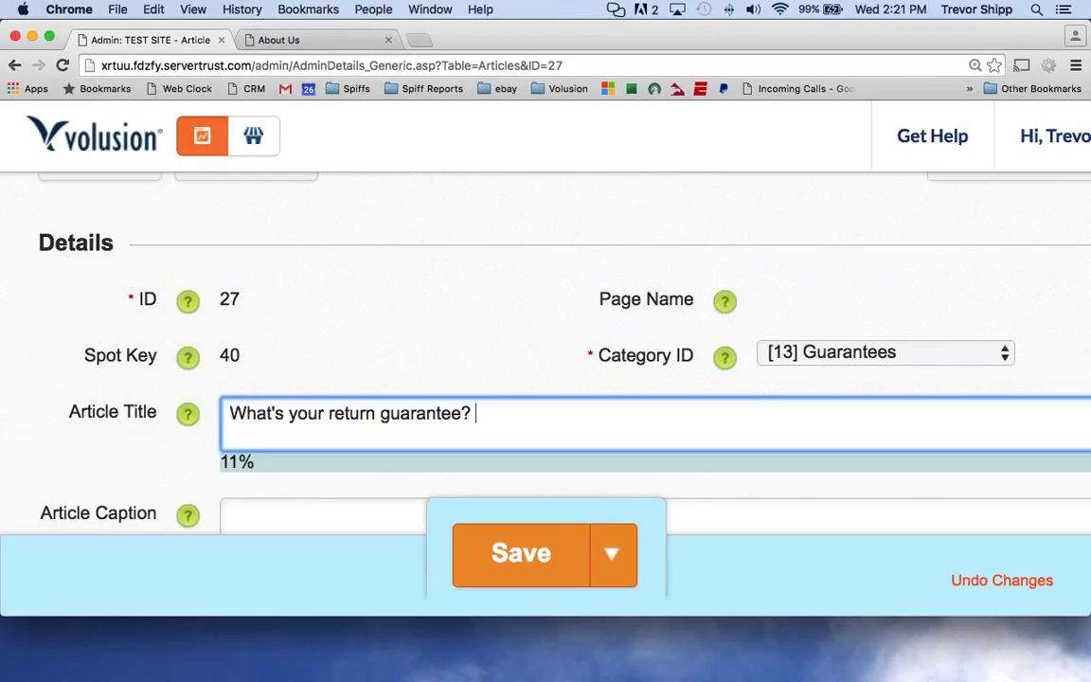
pyautogui.scroll(3, 124, 389)
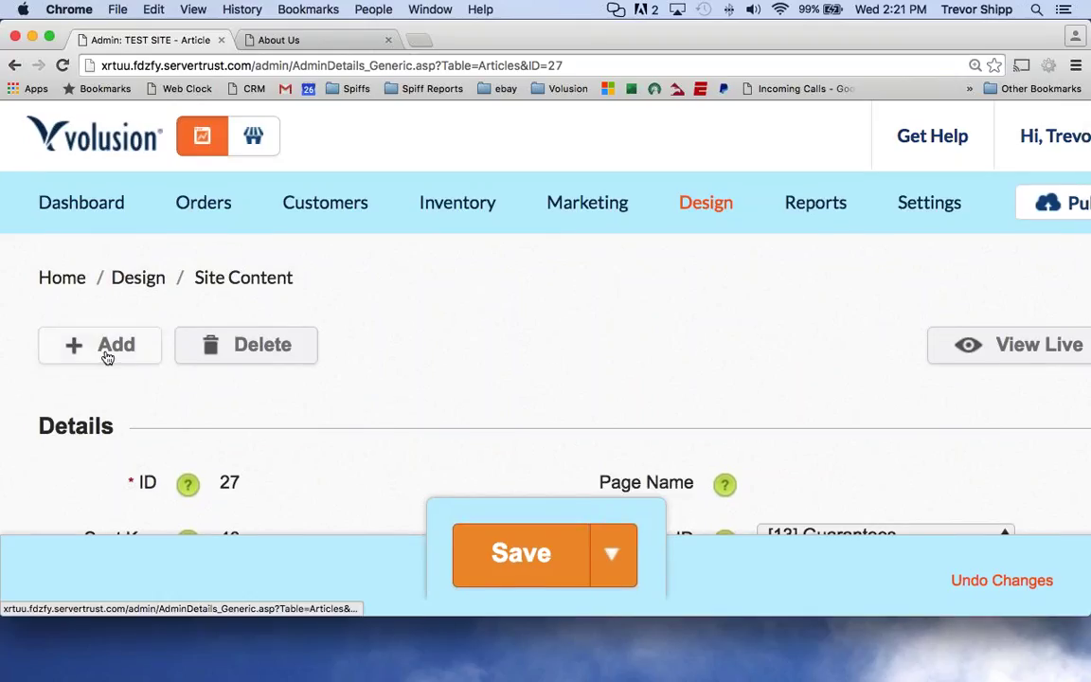
pyautogui.scroll(-3, 901, 382)
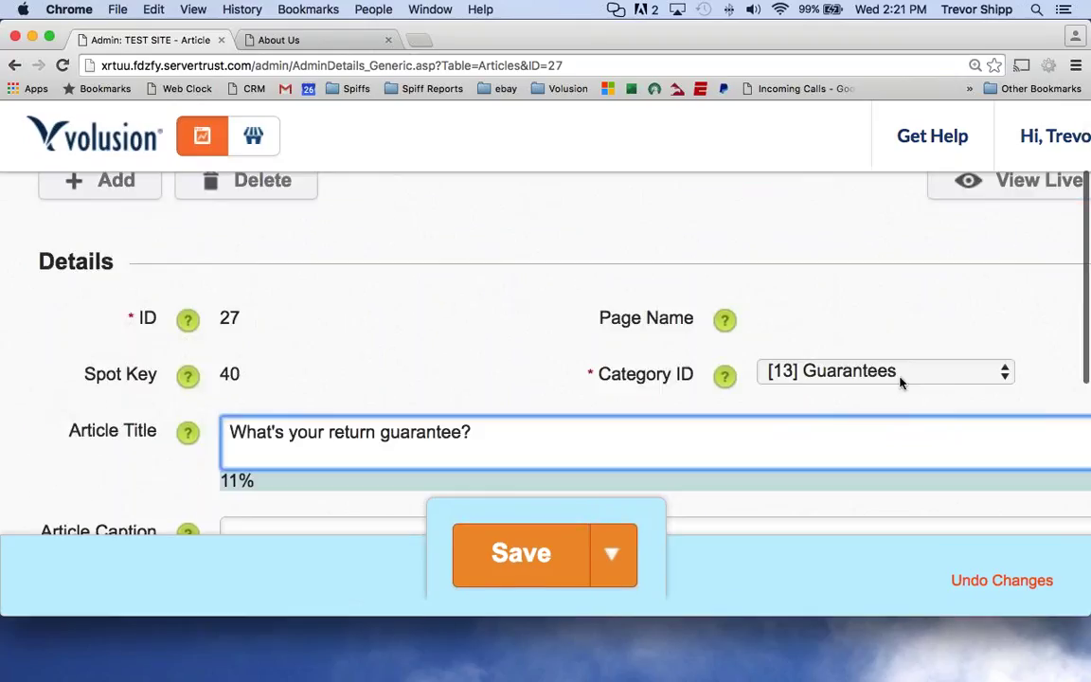
pyautogui.hscroll(2, 900, 382)
pyautogui.click(828, 373)
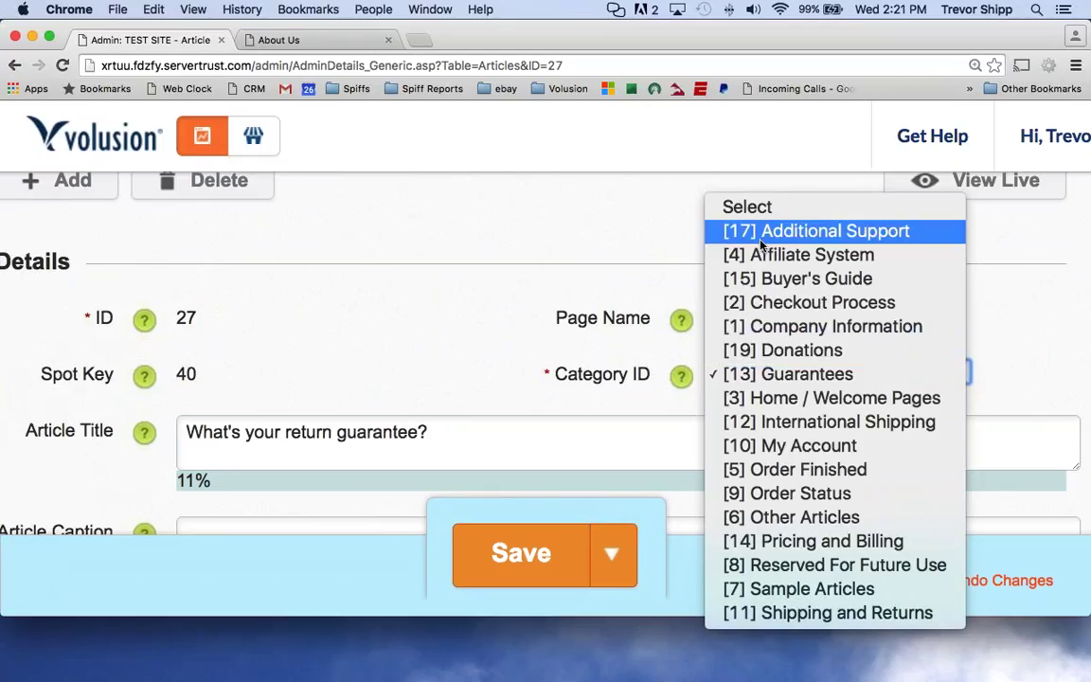
pyautogui.click(511, 332)
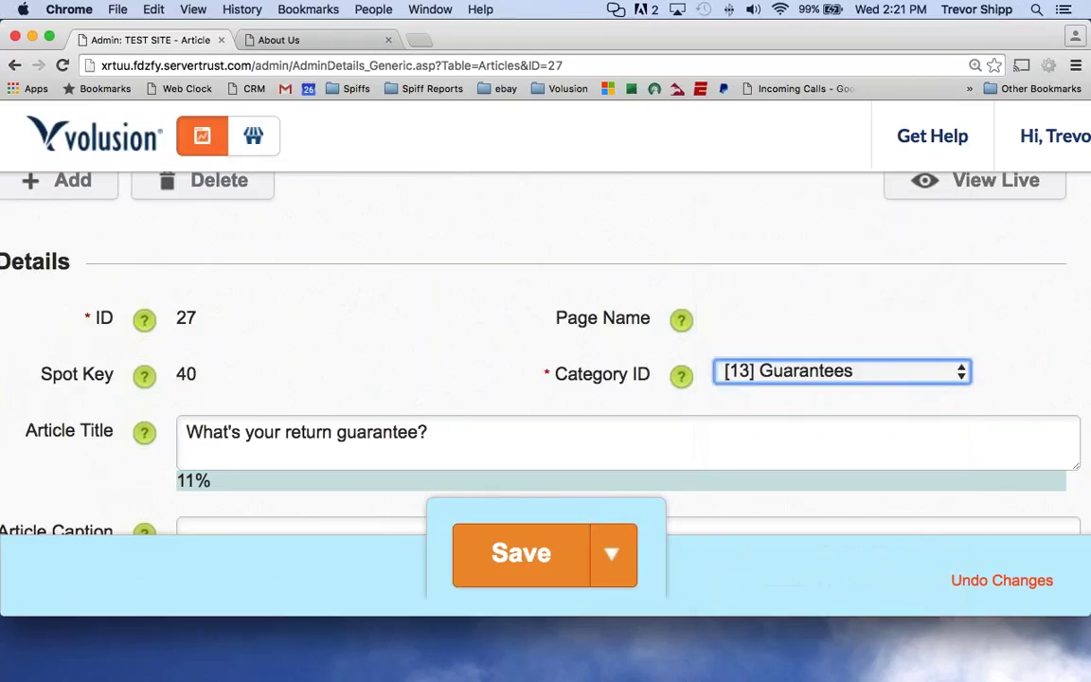
pyautogui.tripleClick(444, 432)
pyautogui.scroll(-5, 285, 397)
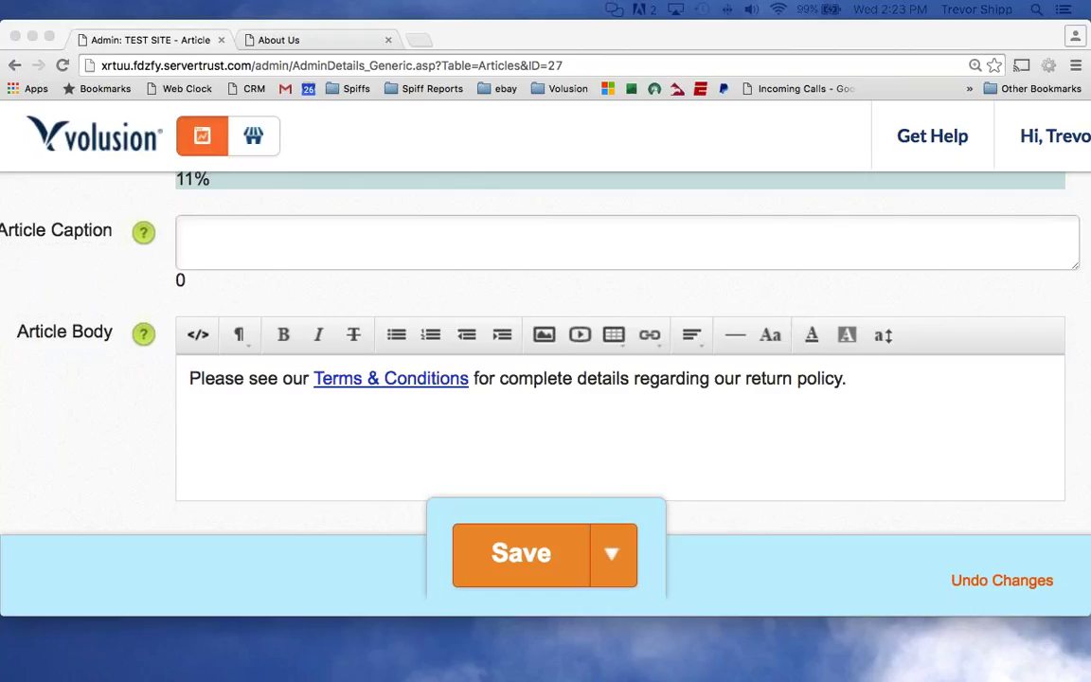
pyautogui.scroll(5, 631, 377)
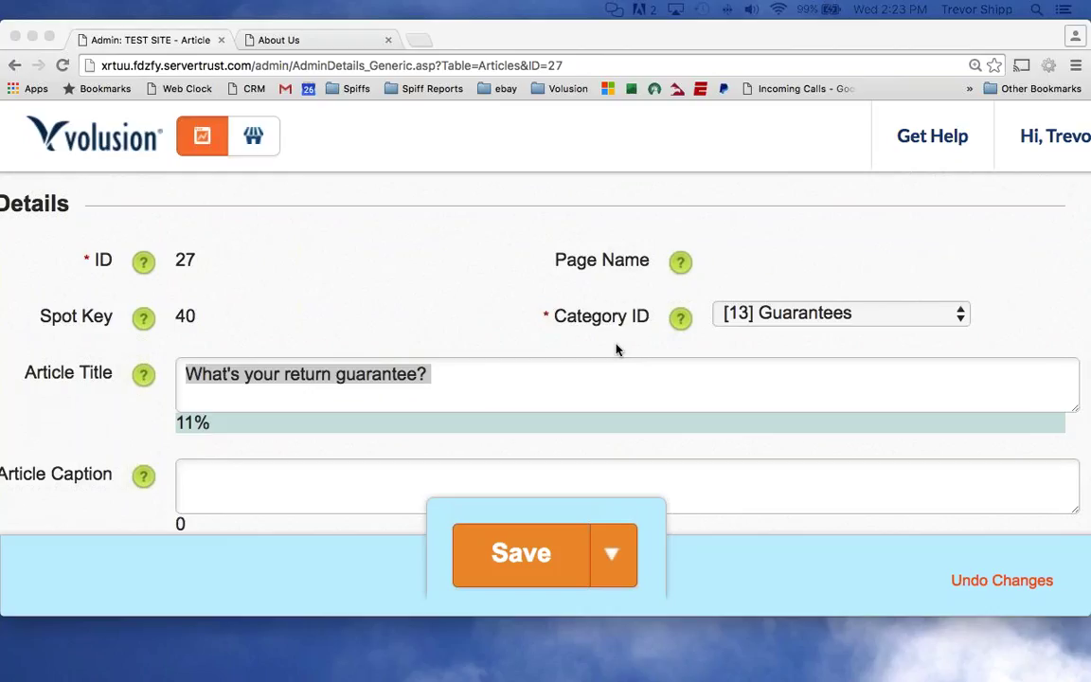
pyautogui.scroll(5, 268, 365)
pyautogui.scroll(-1, 306, 383)
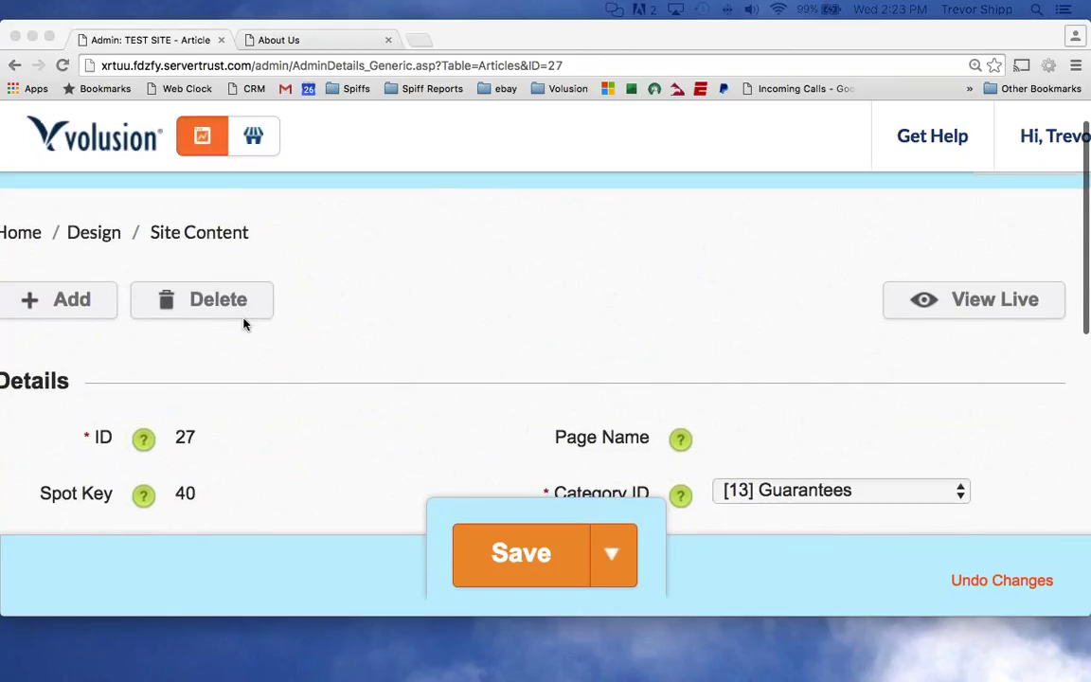
pyautogui.scroll(-3, 314, 373)
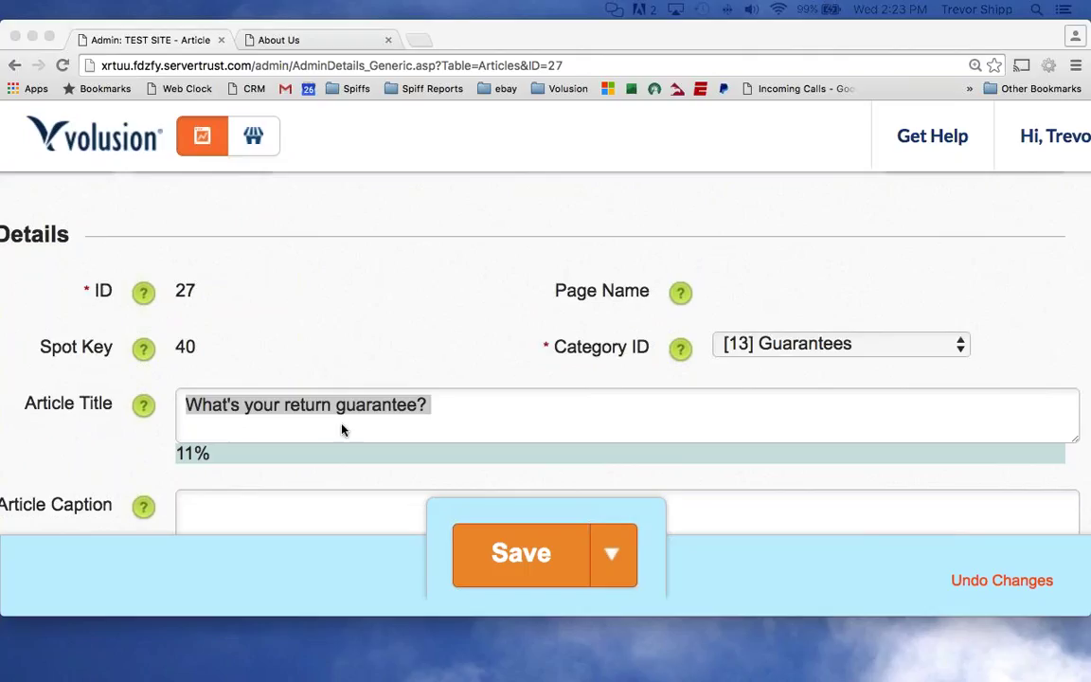
pyautogui.scroll(-5, 343, 430)
pyautogui.scroll(1, 341, 428)
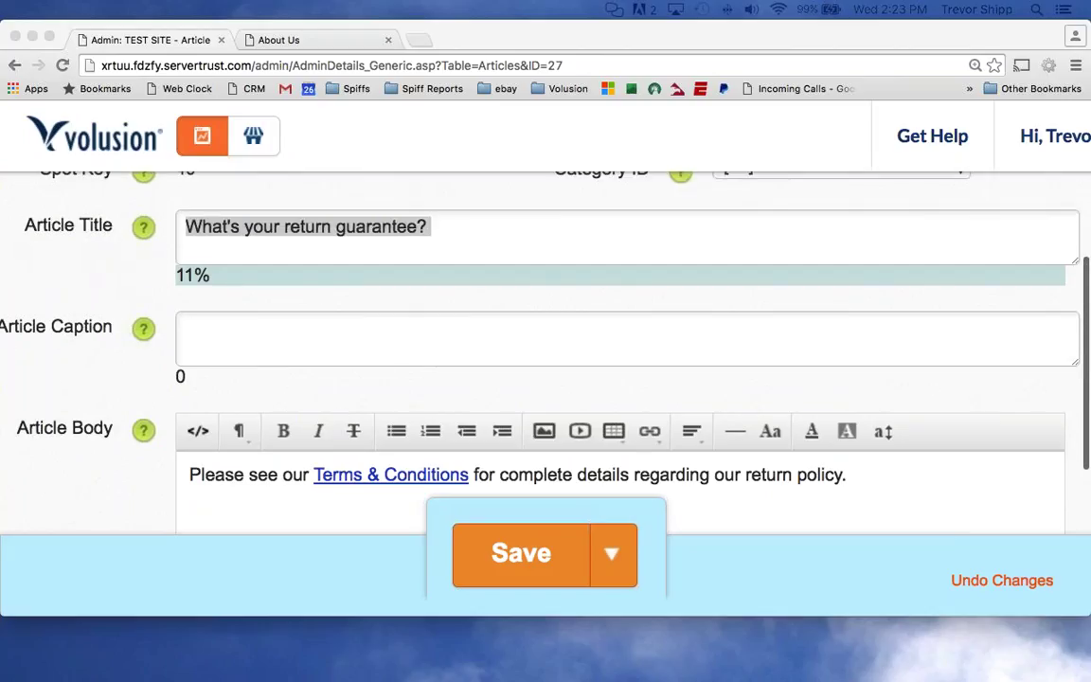